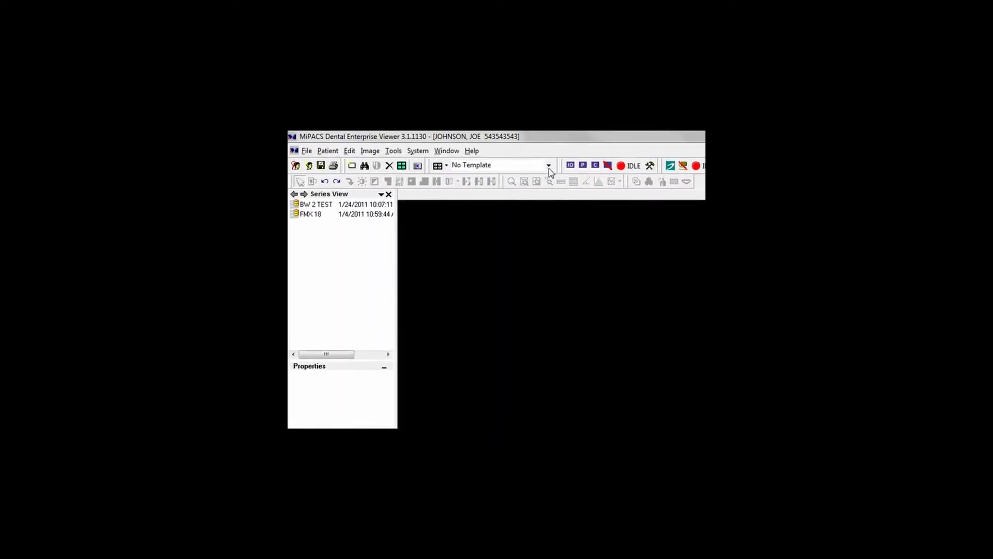
Create a new unapproved series laid out on the BW 4 bitewing template
click(548, 168)
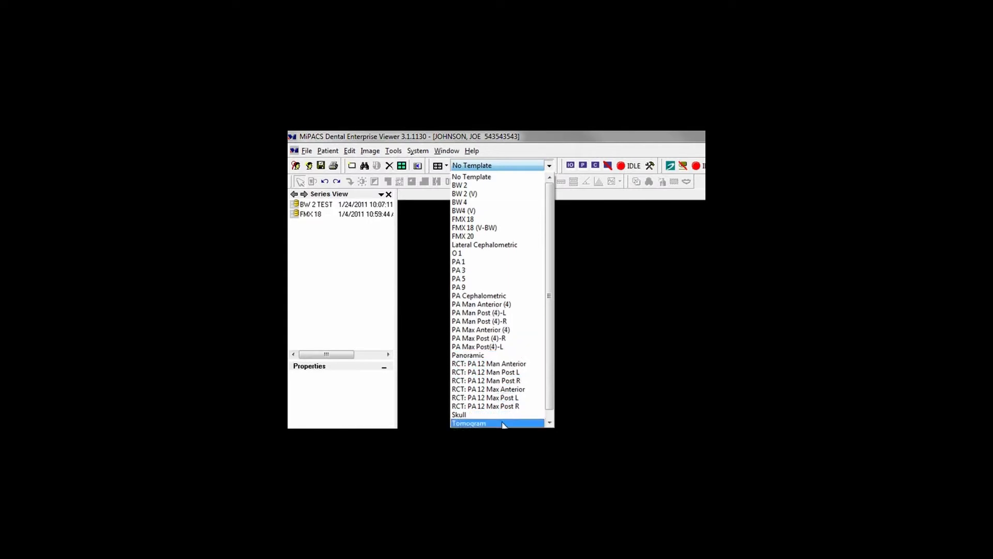
click(463, 202)
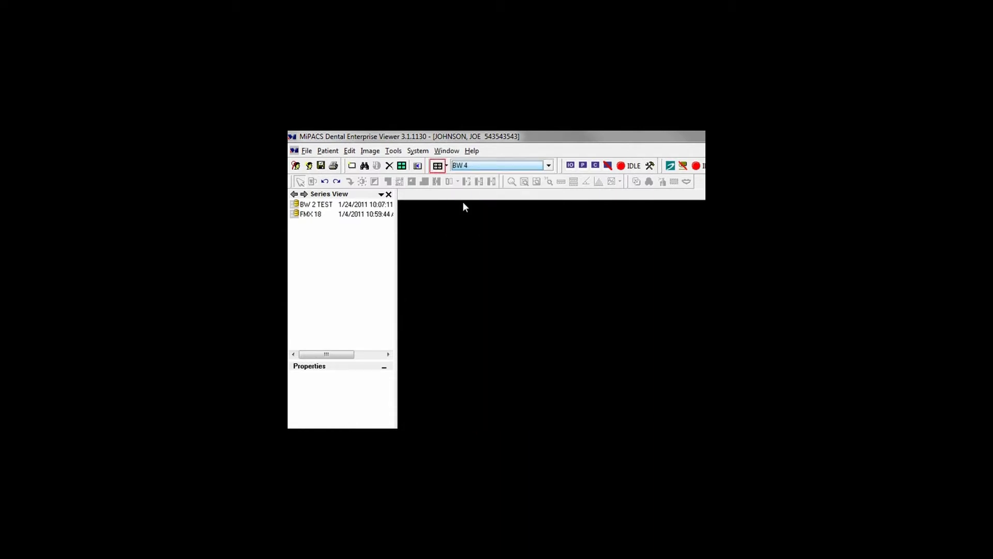
click(438, 166)
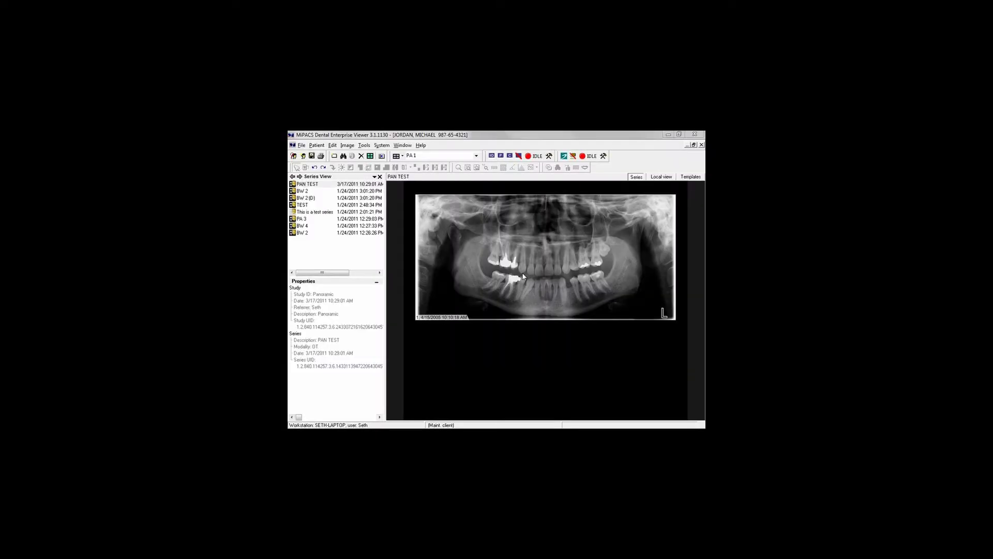
Create a new BW 2 bitewing series, then start and cancel intraoral sensor capture
click(476, 157)
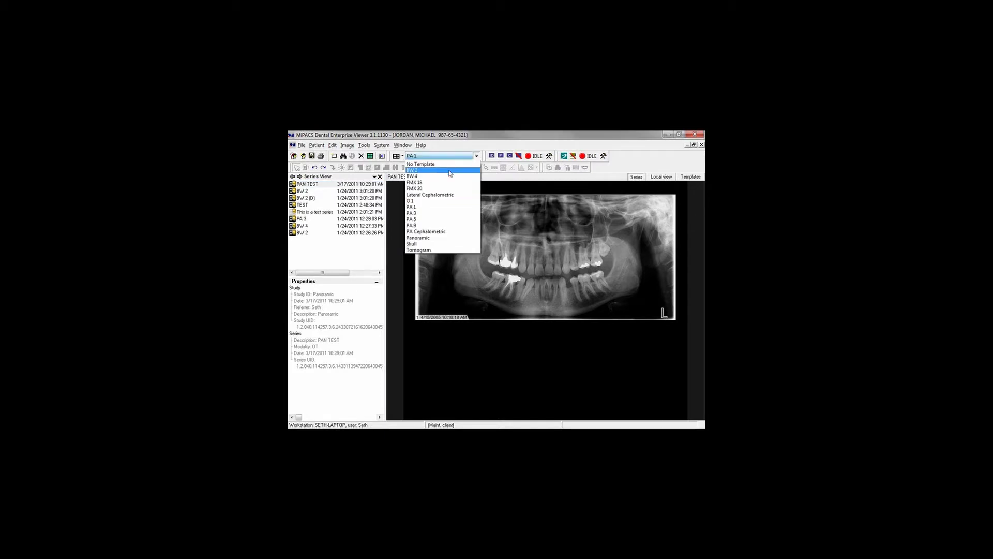
click(449, 171)
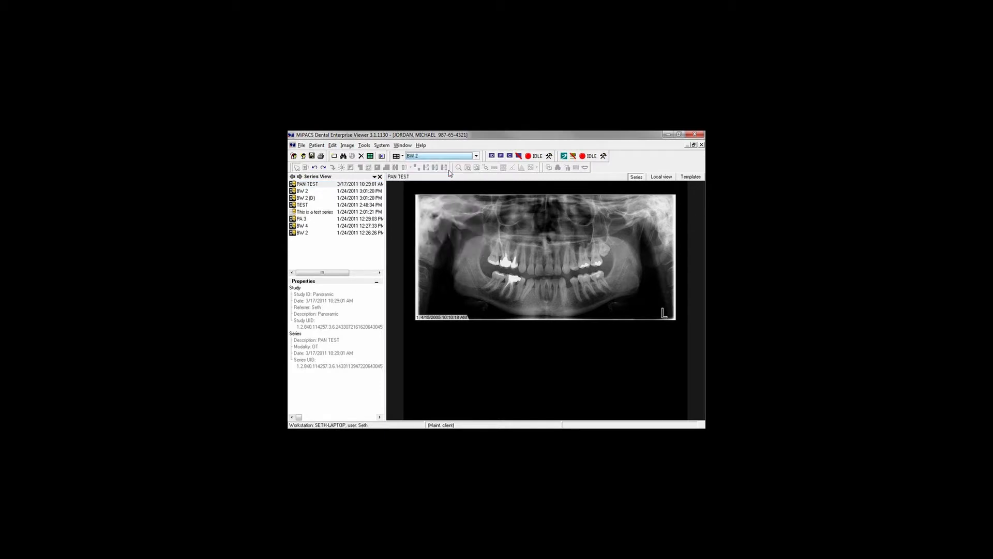
click(396, 158)
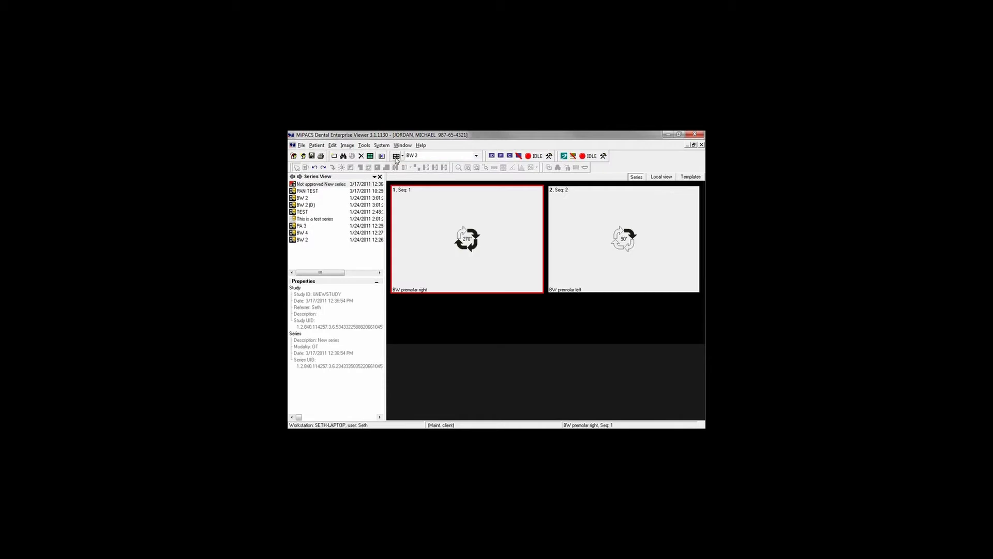
click(491, 160)
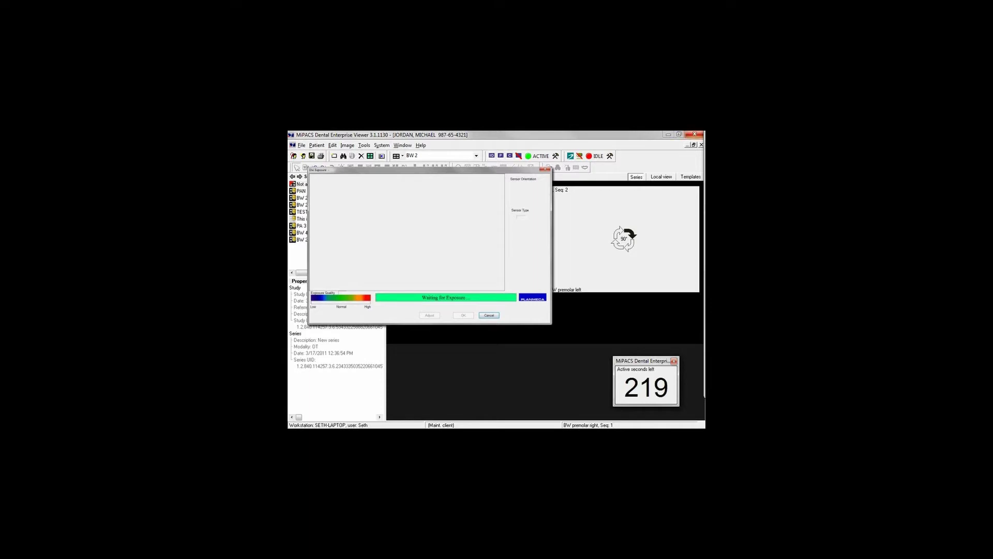
key(Escape)
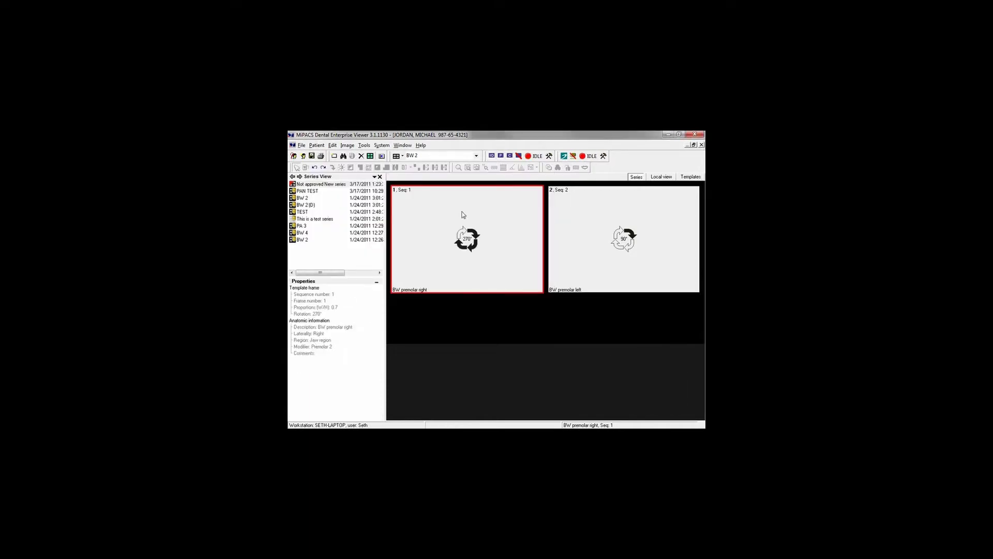
double_click(463, 214)
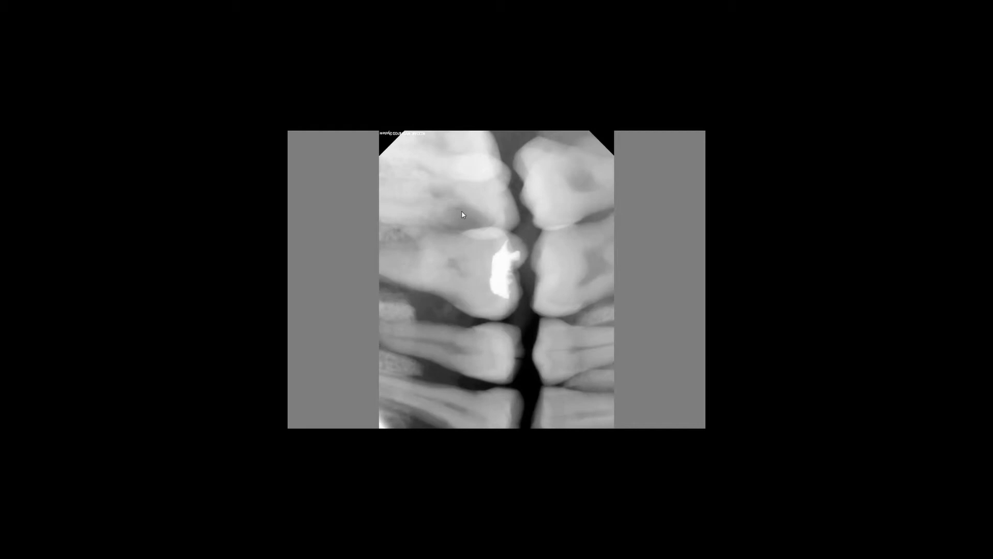
double_click(463, 215)
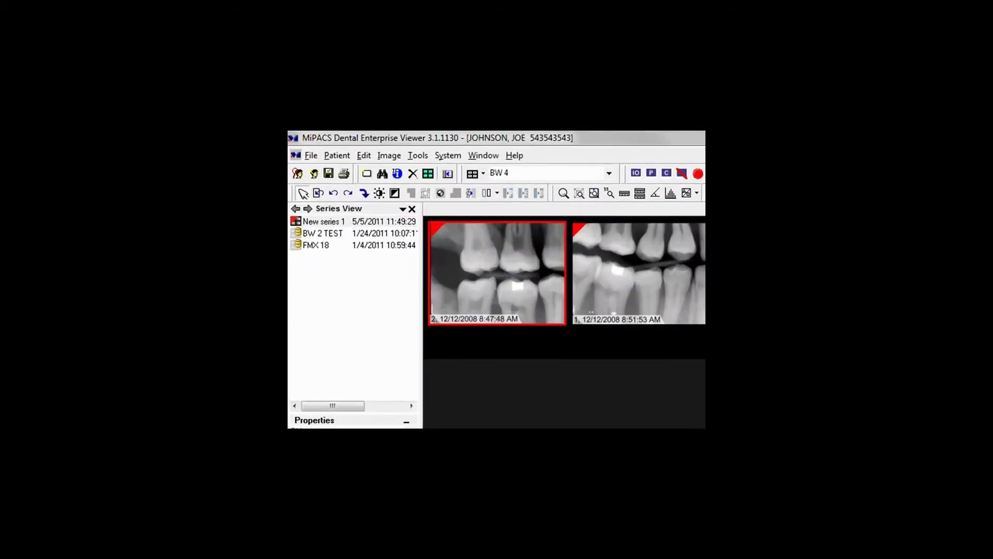
Give the series the description 'BW4 - Tooth 30' and mark all images approved
click(331, 177)
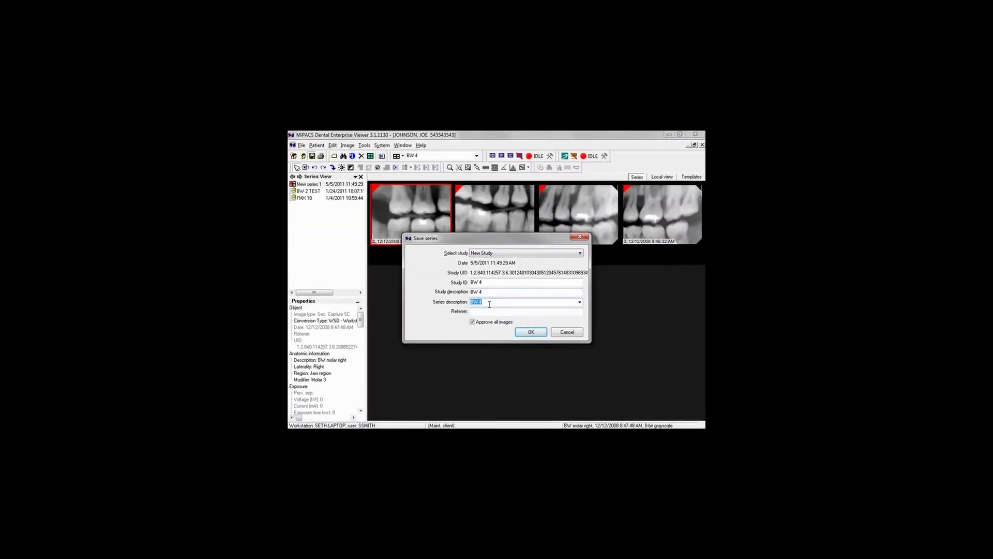
text(BW4 - Tool)
text(h 30)
click(505, 325)
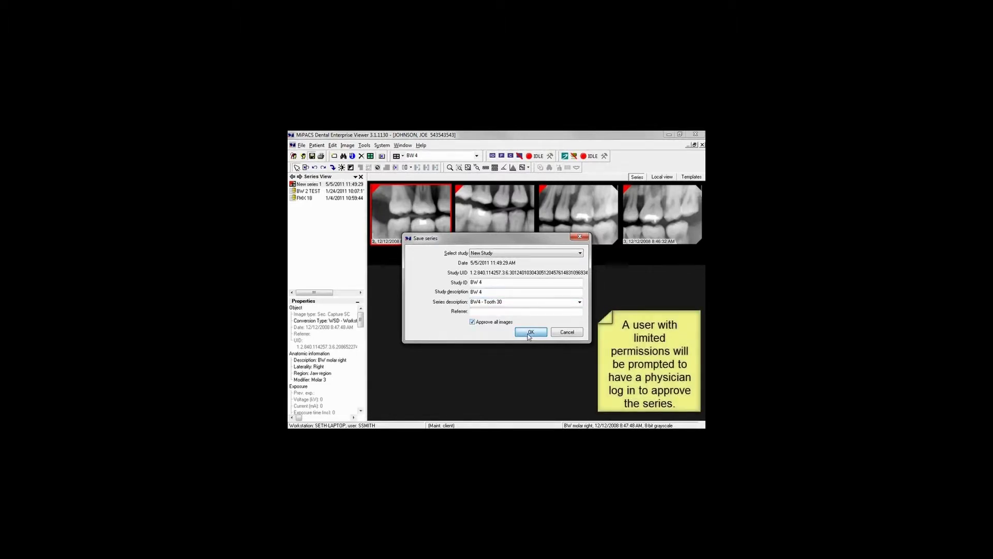
click(528, 334)
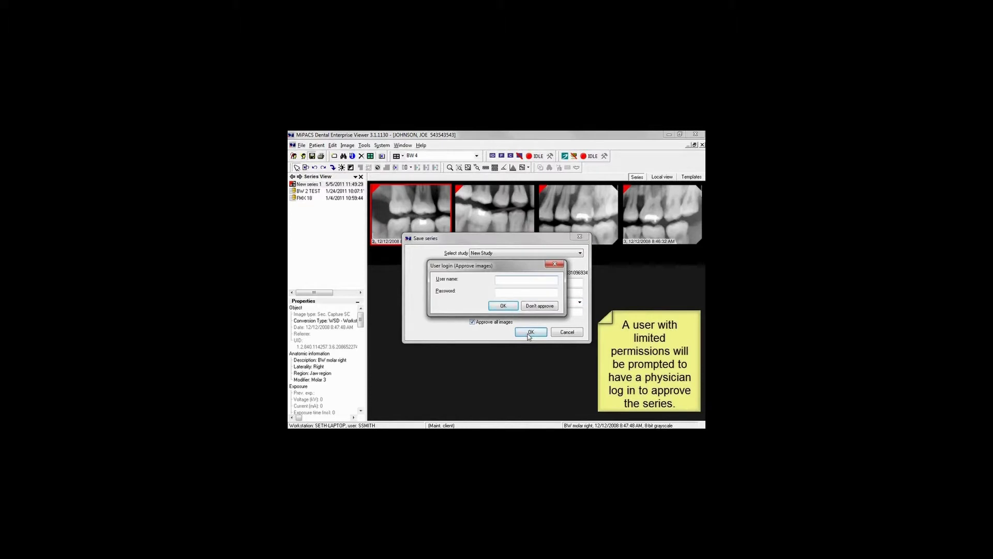
Log in as the approving physician and finish saving the series to the server
key(Tab)
text(******)
click(510, 306)
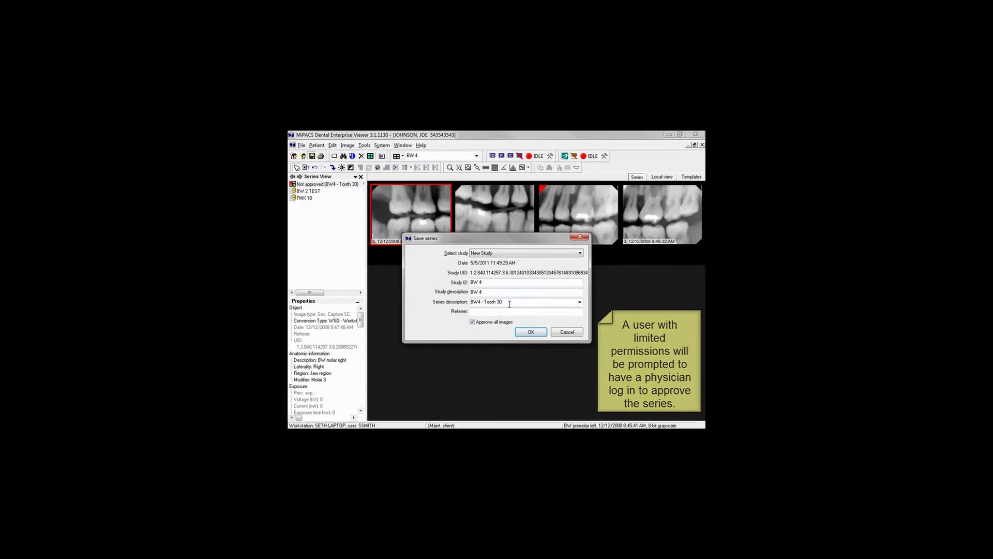
key(Return)
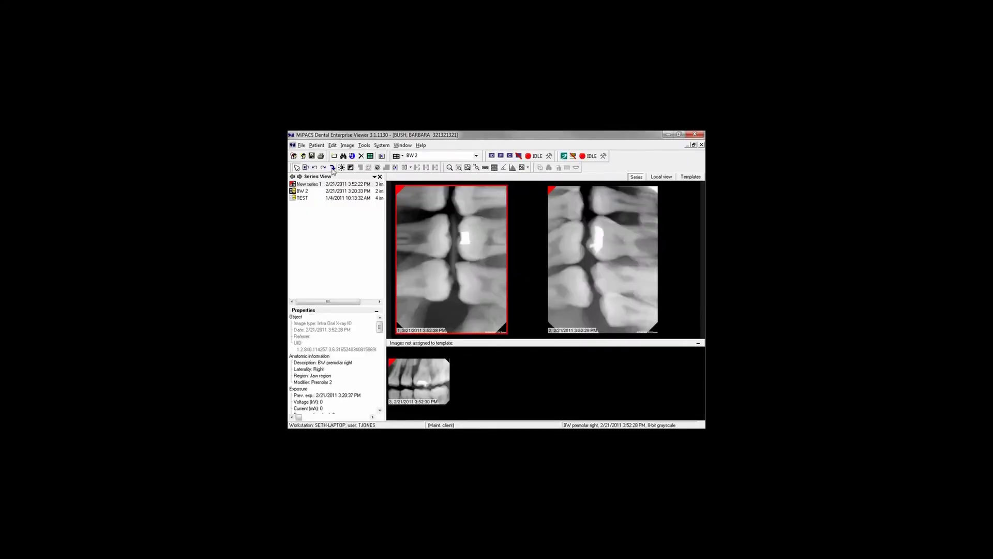
Rotate the first bitewing to landscape and mount image 3 in landscape in frame 2
click(333, 167)
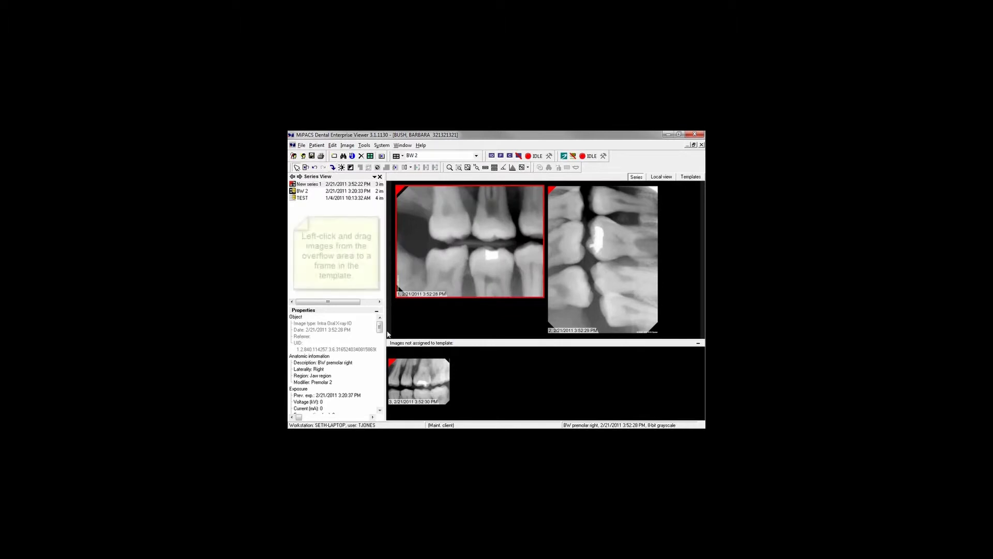
click(406, 380)
drag(406, 380, 606, 245)
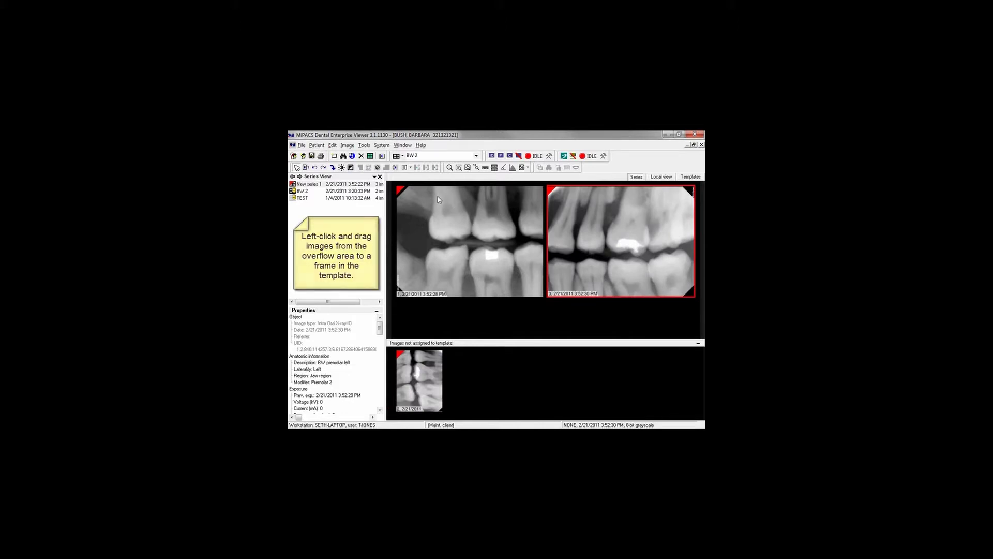
click(332, 167)
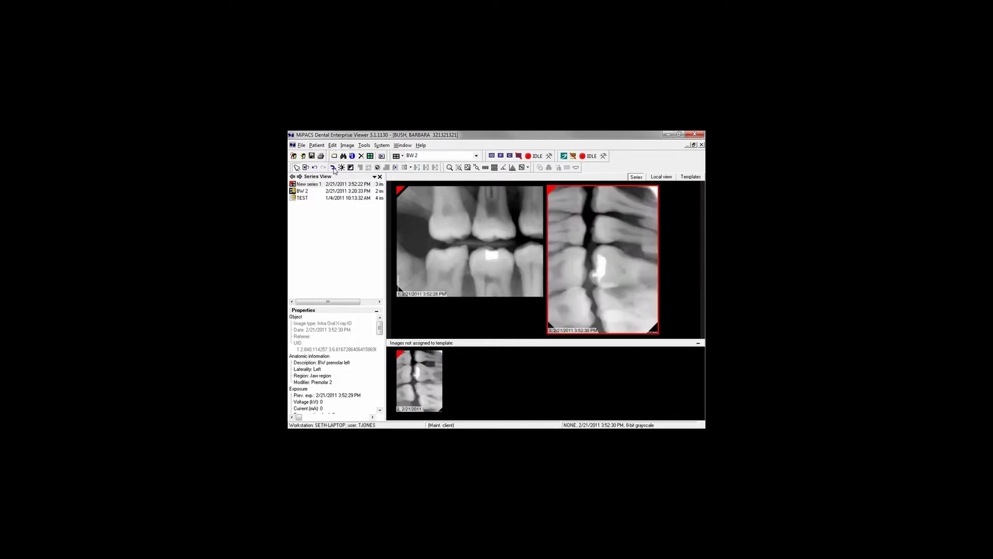
click(333, 167)
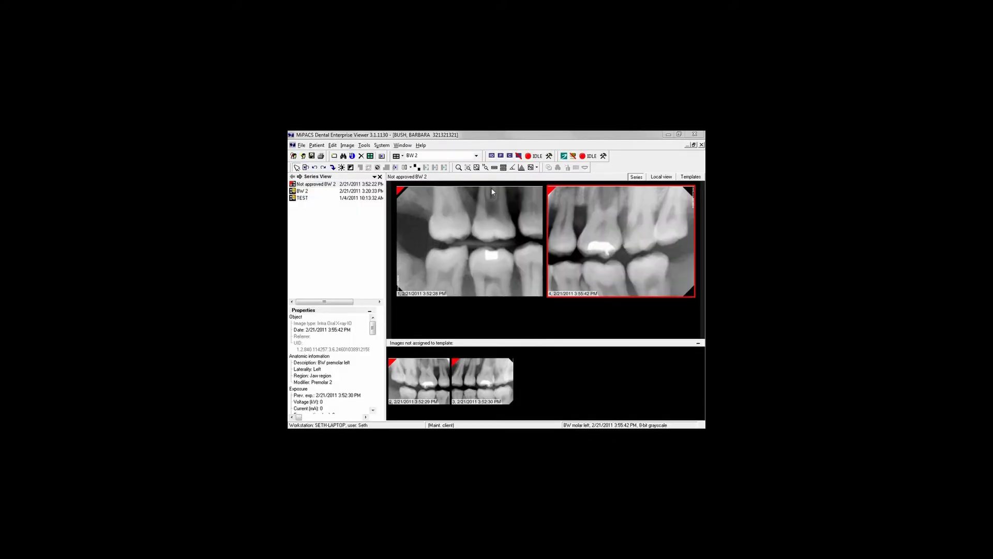
click(477, 156)
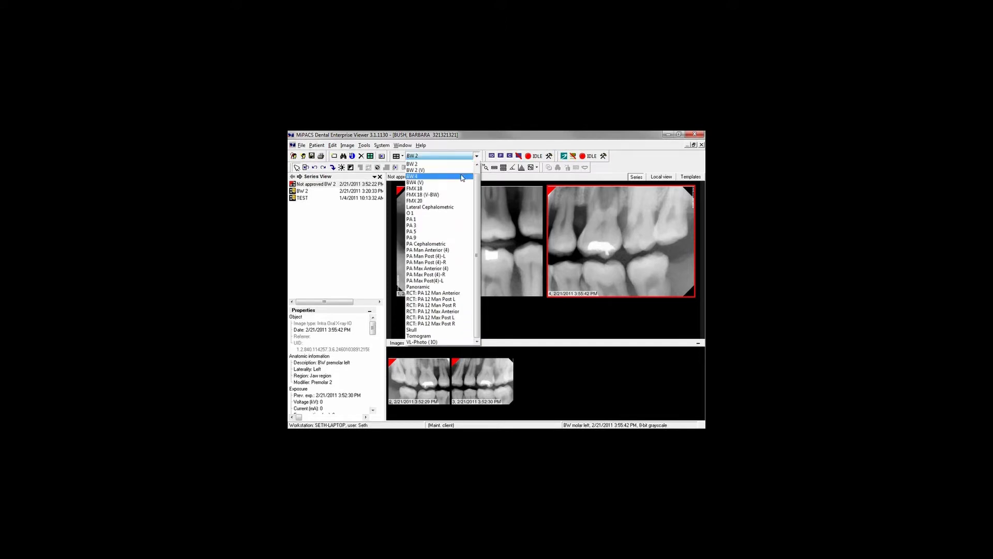
Remount the series onto BW 4 and place the four unassigned bitewings into Seq 1–4
click(461, 177)
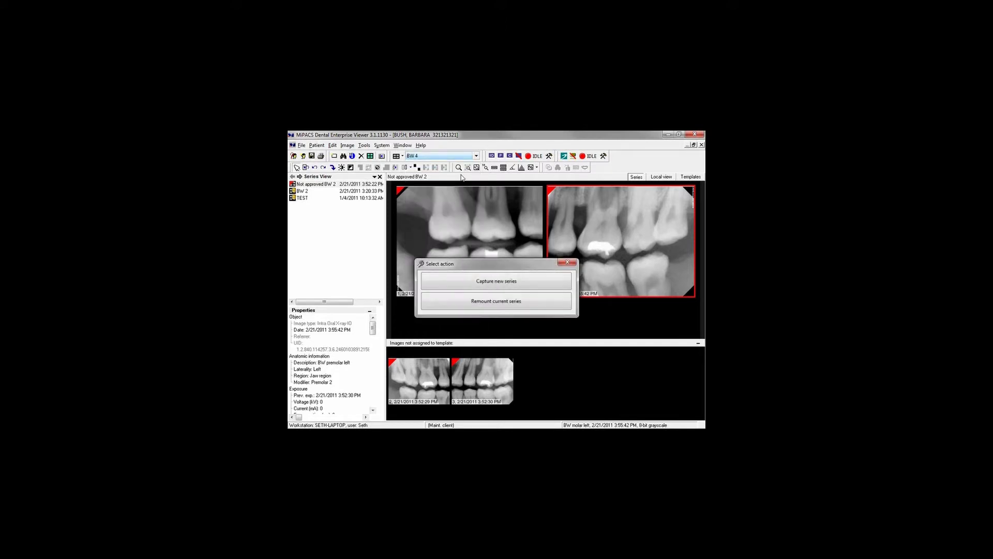
click(478, 306)
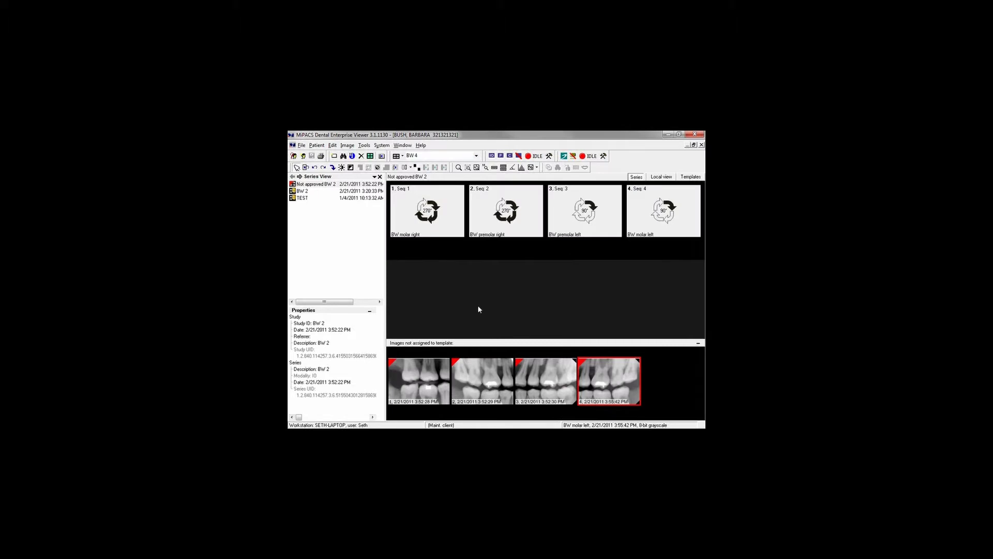
click(426, 372)
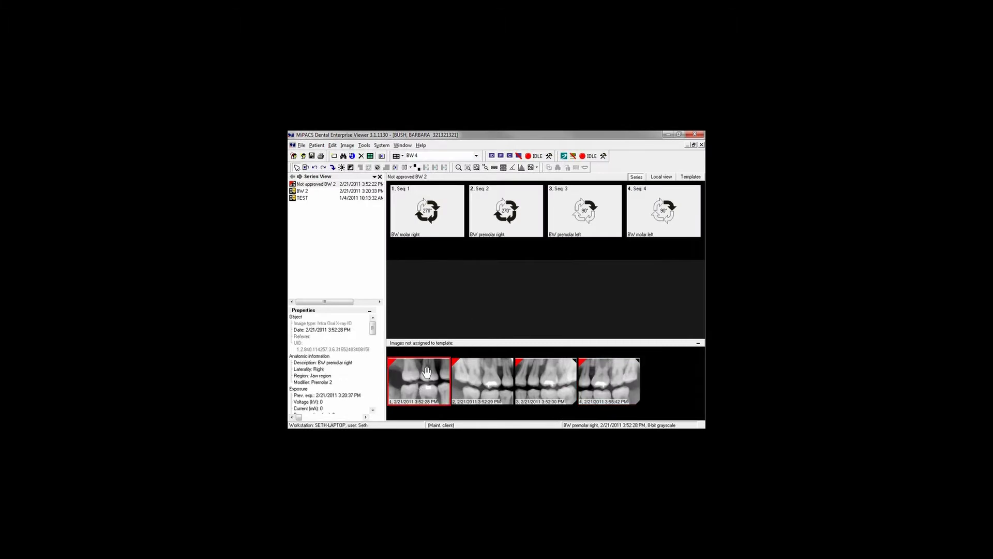
drag(426, 372, 438, 213)
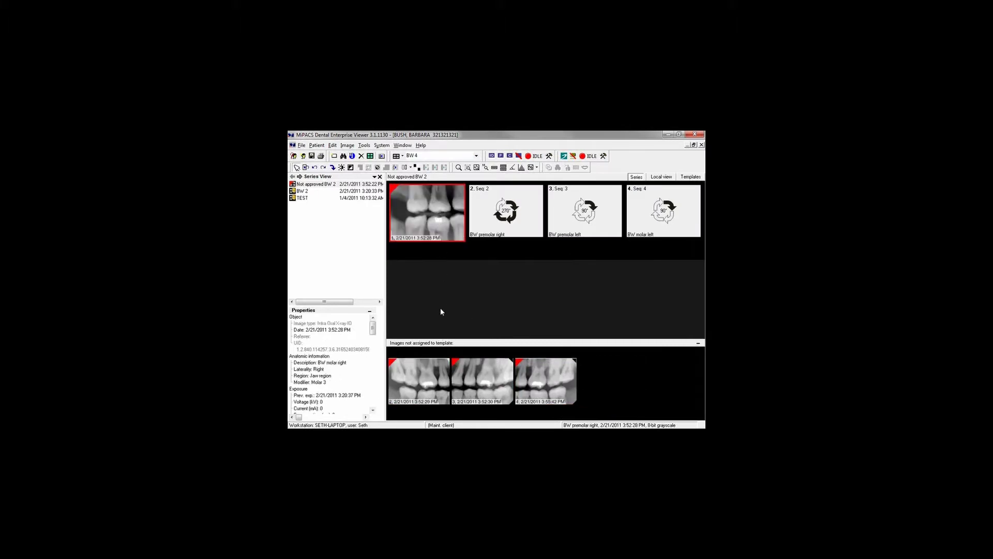
drag(414, 385, 499, 220)
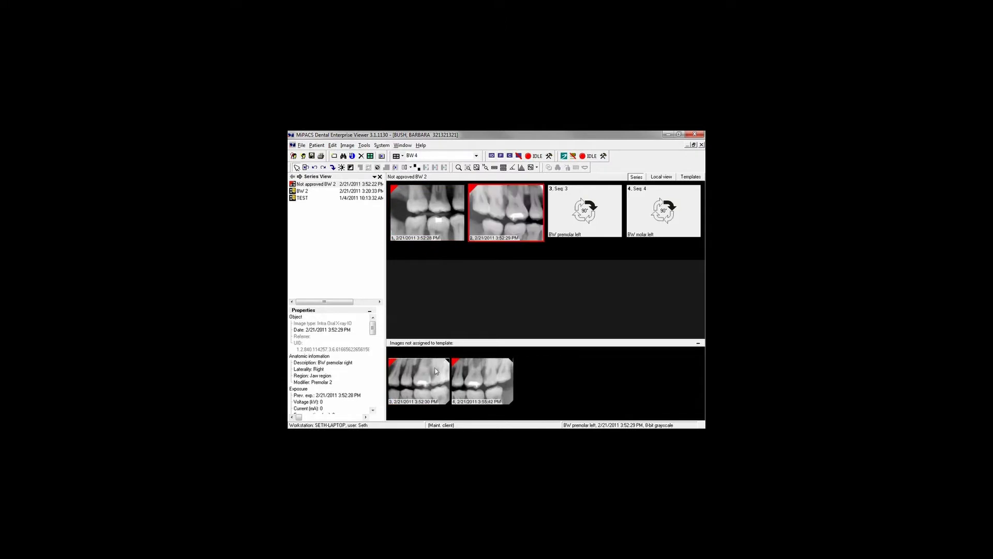
drag(436, 371, 583, 227)
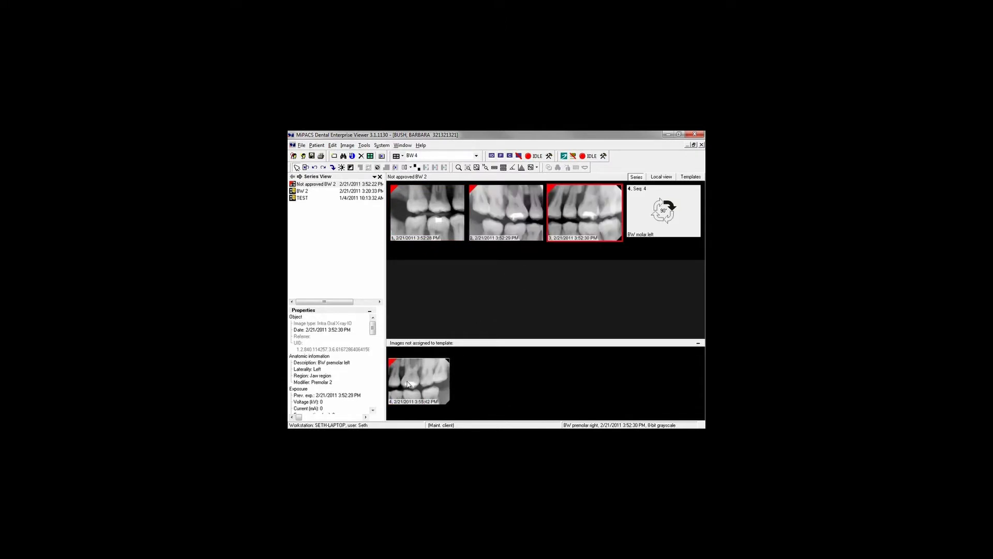
drag(409, 384, 668, 224)
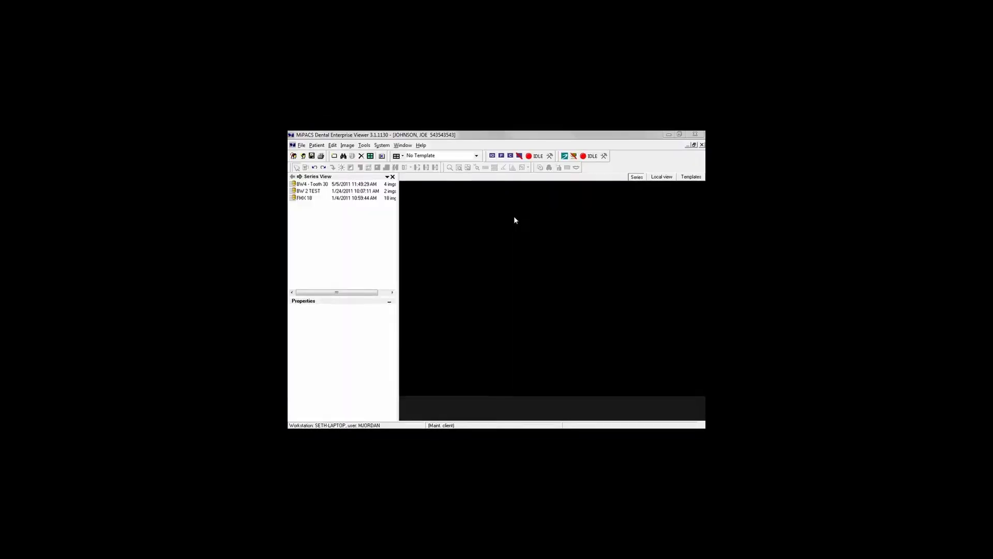
Choose the PA 1 template and capture one periapical X-ray with the Schick sensor
click(565, 168)
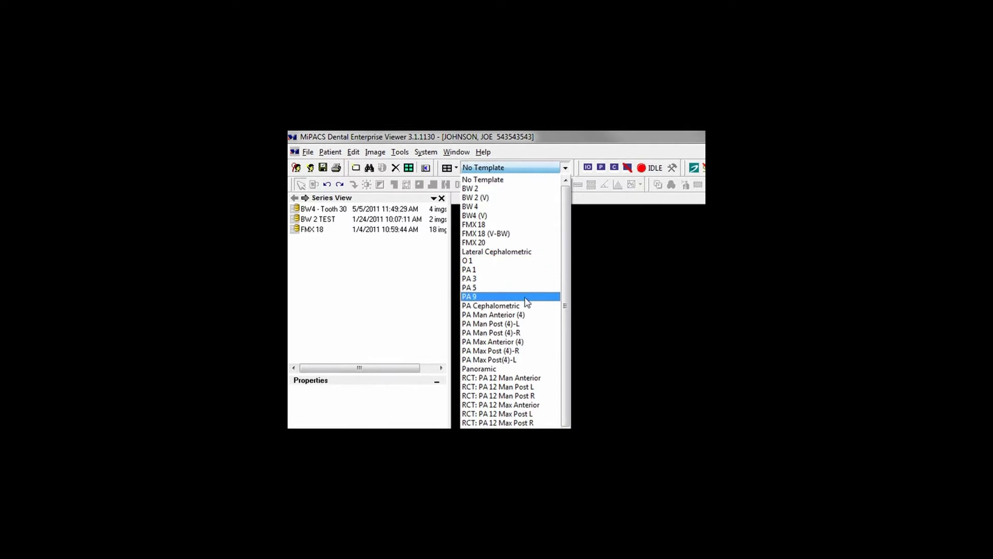
click(528, 271)
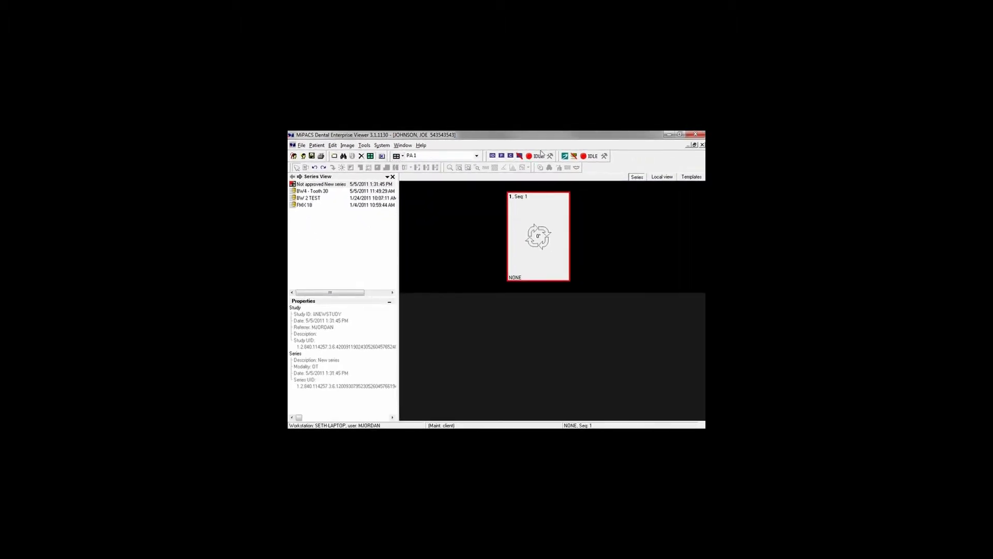
click(564, 156)
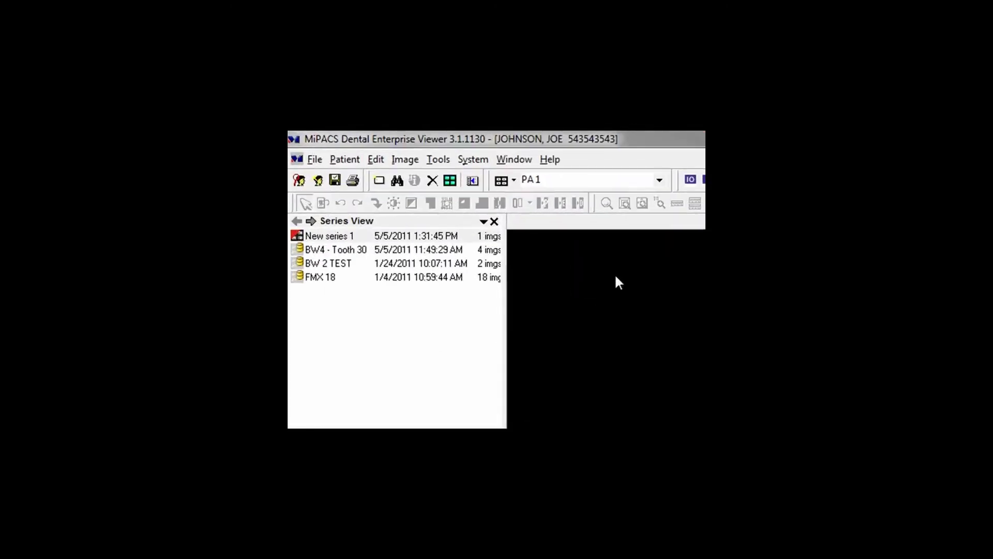
Save the PA 1 series with description 'T' and dismiss the missing-laterality approval warning
click(340, 185)
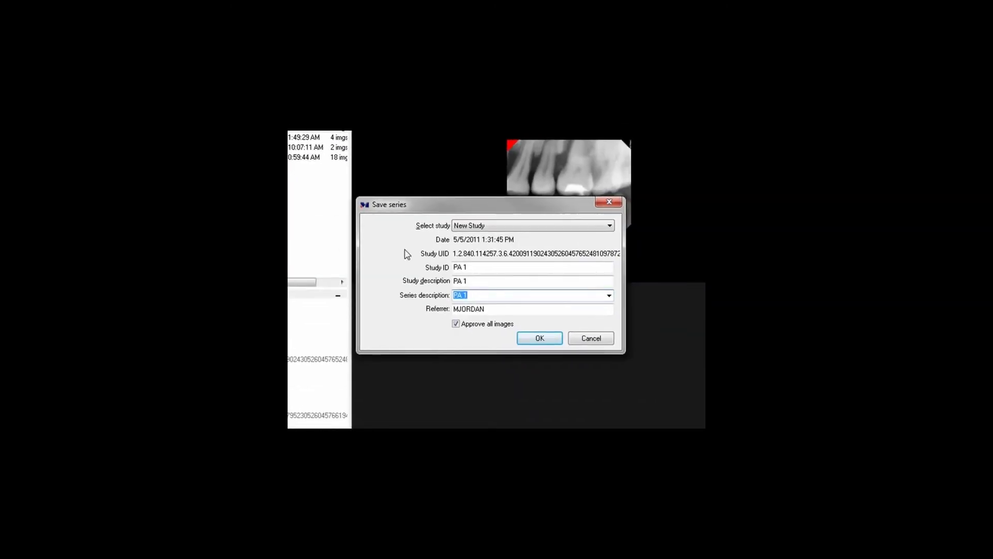
text(Tooth 22)
click(539, 338)
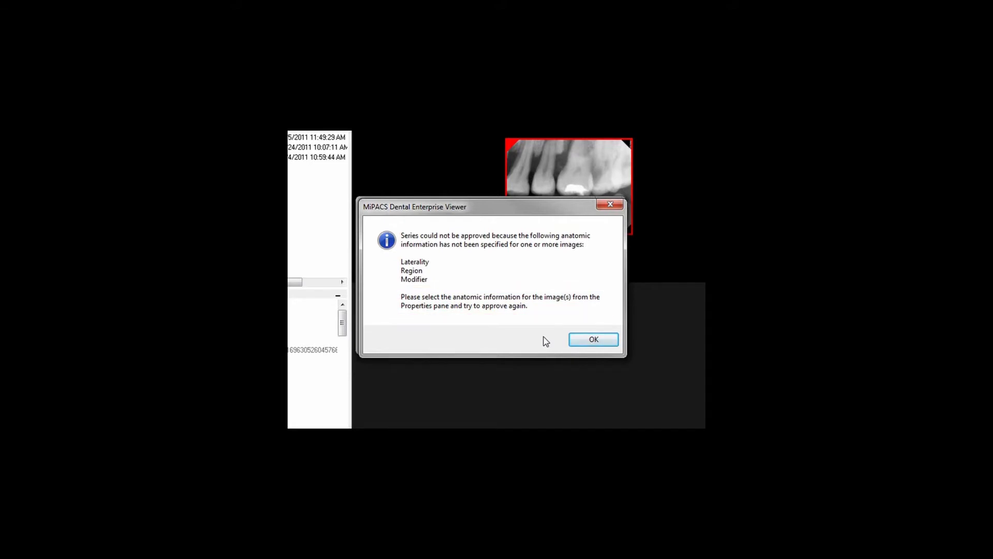
click(593, 339)
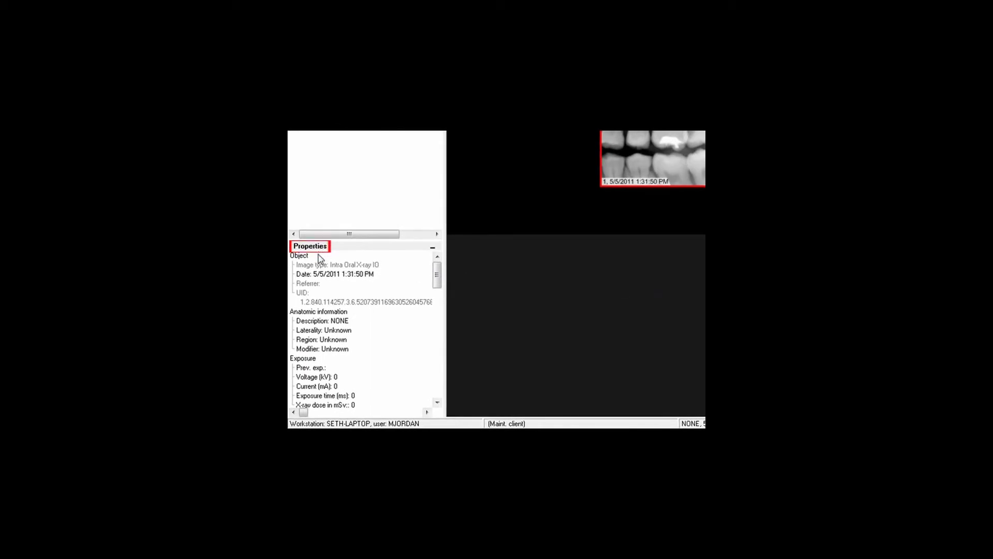
Set the image Description to 'BW premolar right' and save the series to the DICOM server
click(323, 322)
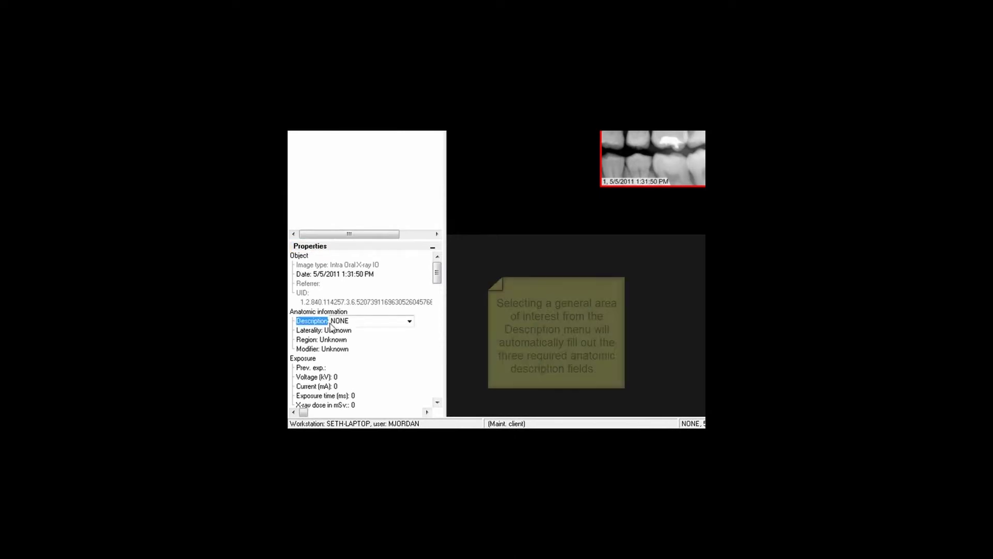
click(410, 322)
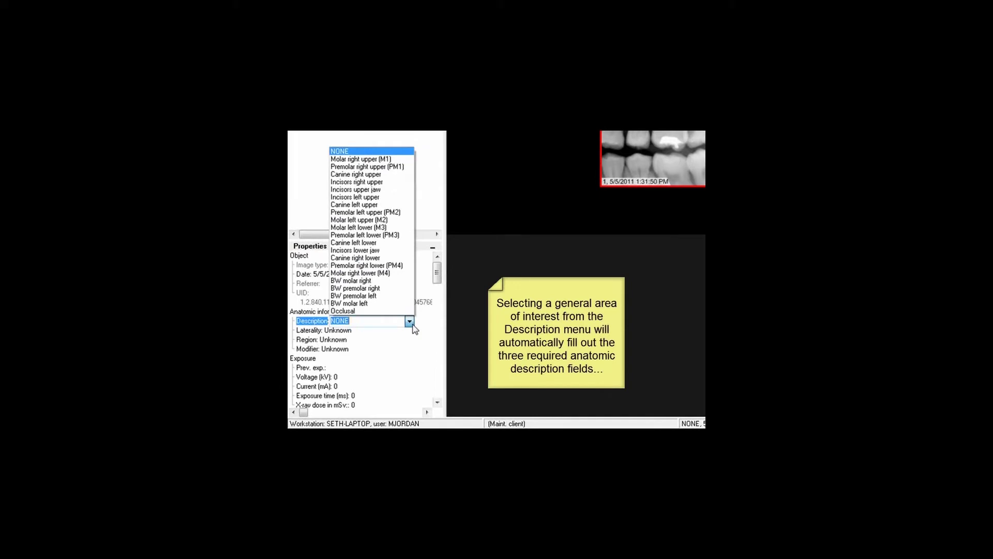
click(397, 288)
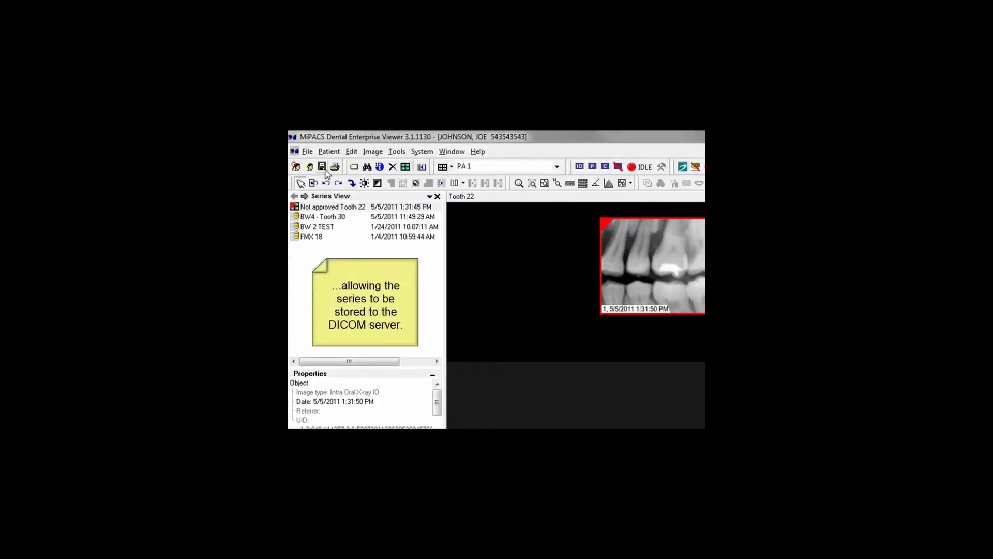
click(322, 166)
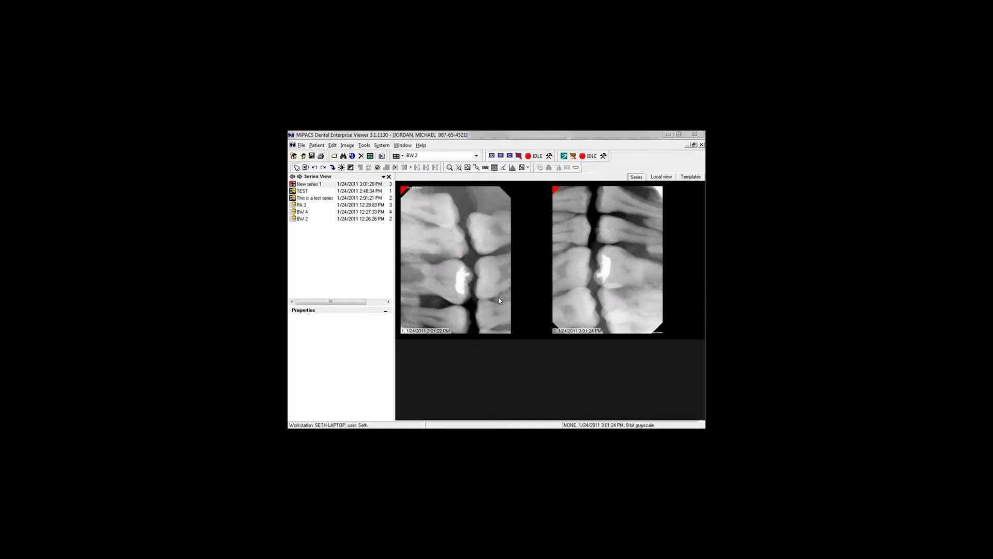
Rotate each of the two bitewings three times 90° clockwise into landscape
click(462, 250)
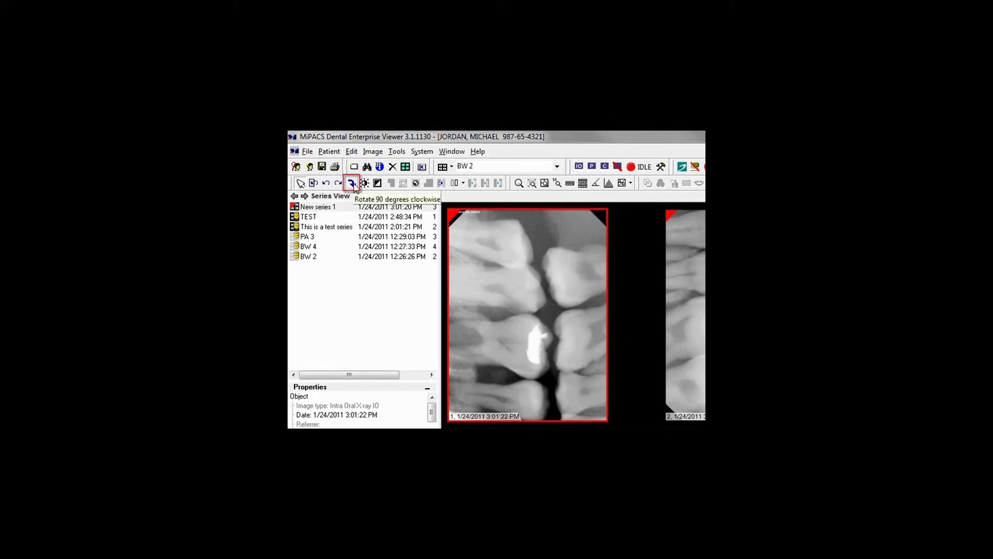
click(351, 183)
click(352, 183)
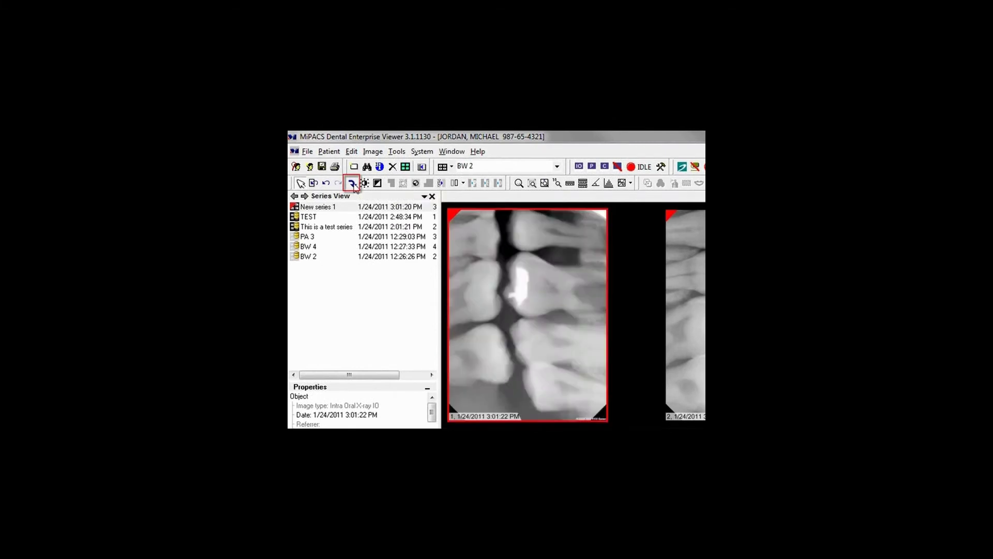
click(352, 183)
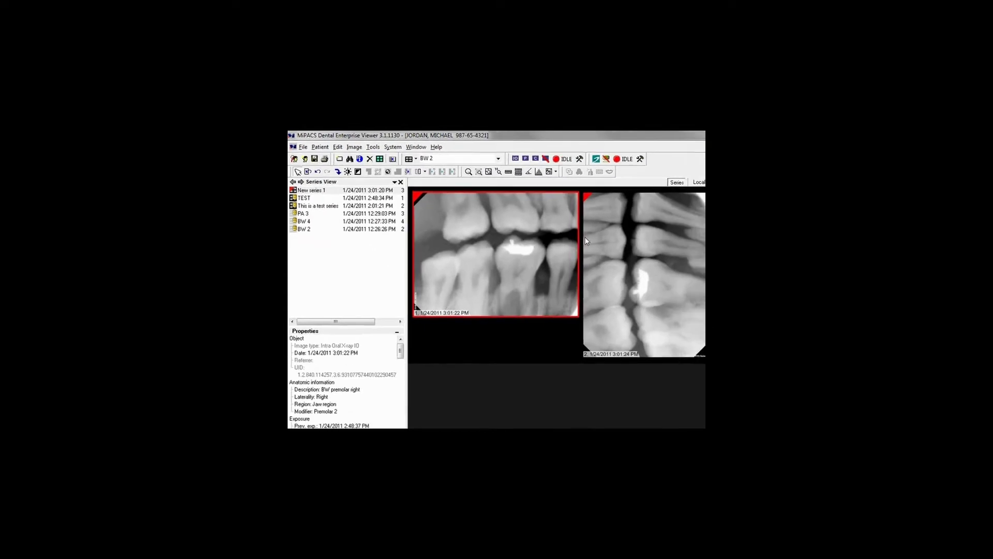
click(700, 281)
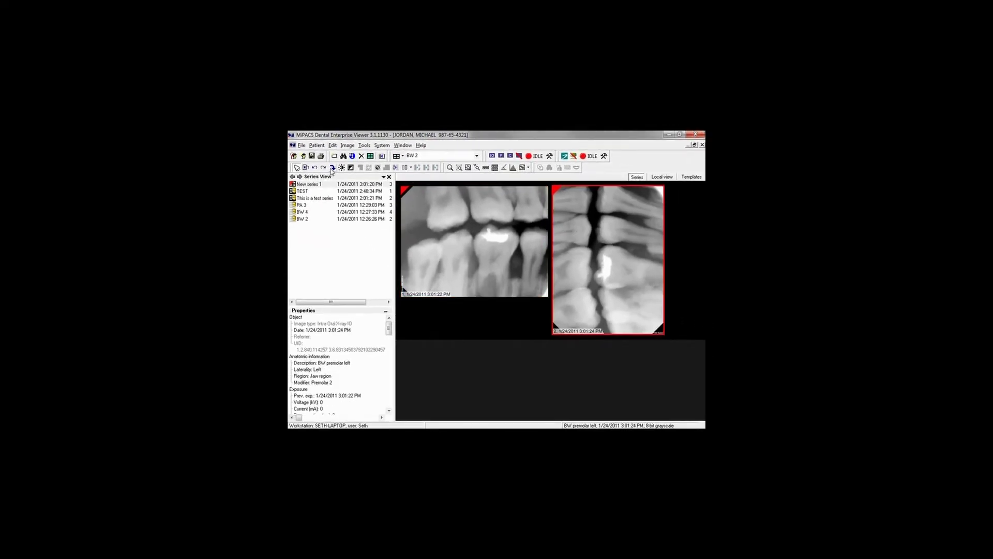
click(333, 167)
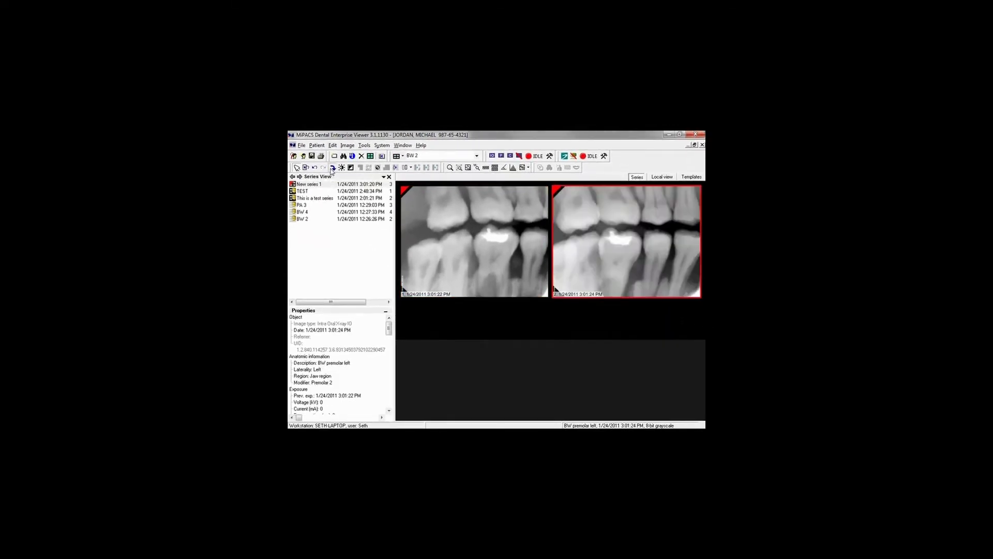
click(332, 168)
click(332, 167)
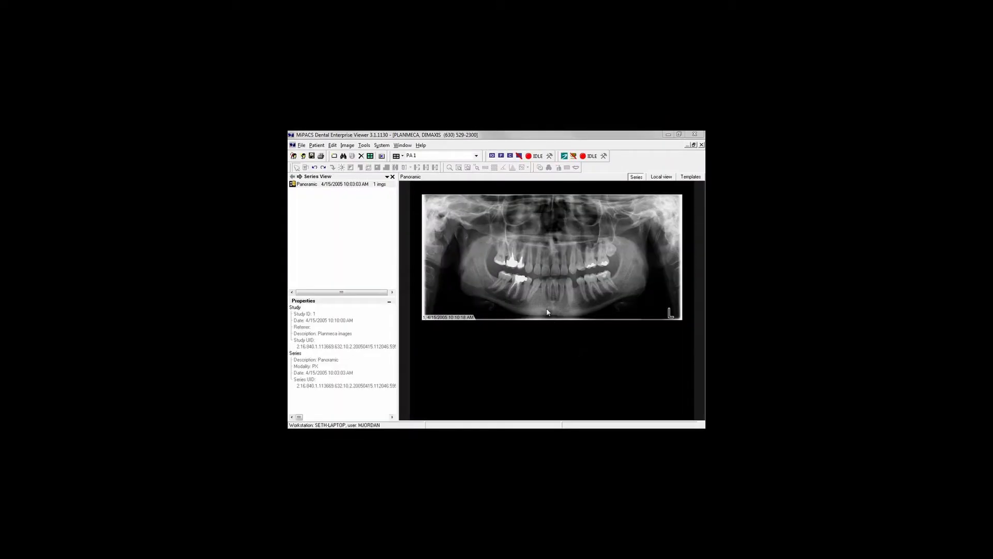
Tune the panoramic X-ray's brightness and contrast by dragging, ending slightly darker
click(517, 263)
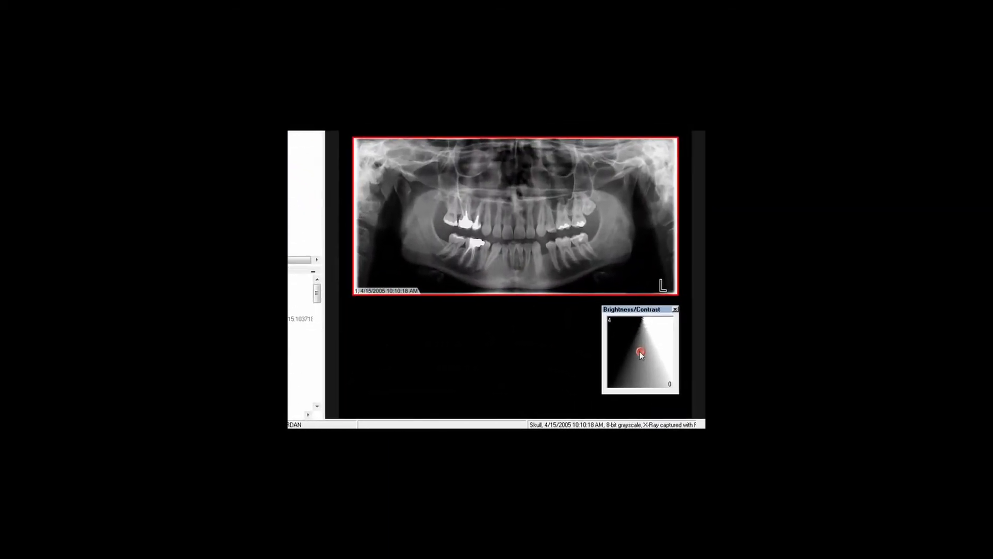
mouse_move(639, 352)
mouse_down()
mouse_move(618, 333)
mouse_move(645, 359)
mouse_move(668, 330)
mouse_move(640, 359)
mouse_up()
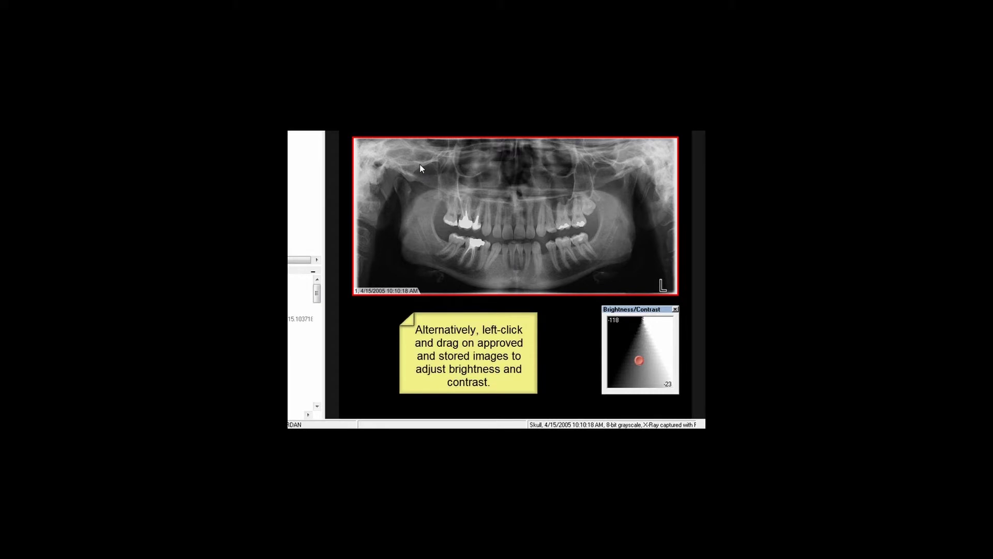
drag(420, 168, 417, 264)
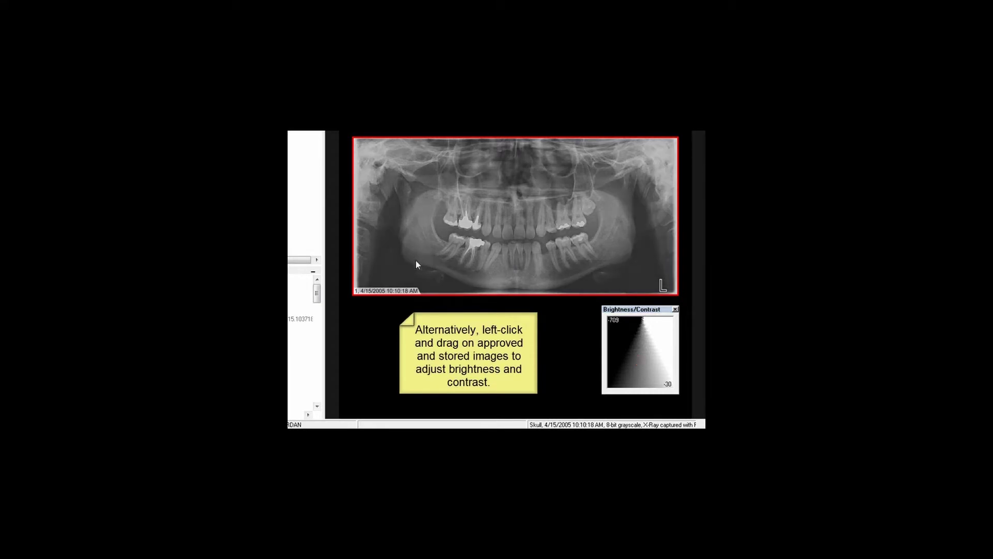
drag(393, 207, 481, 214)
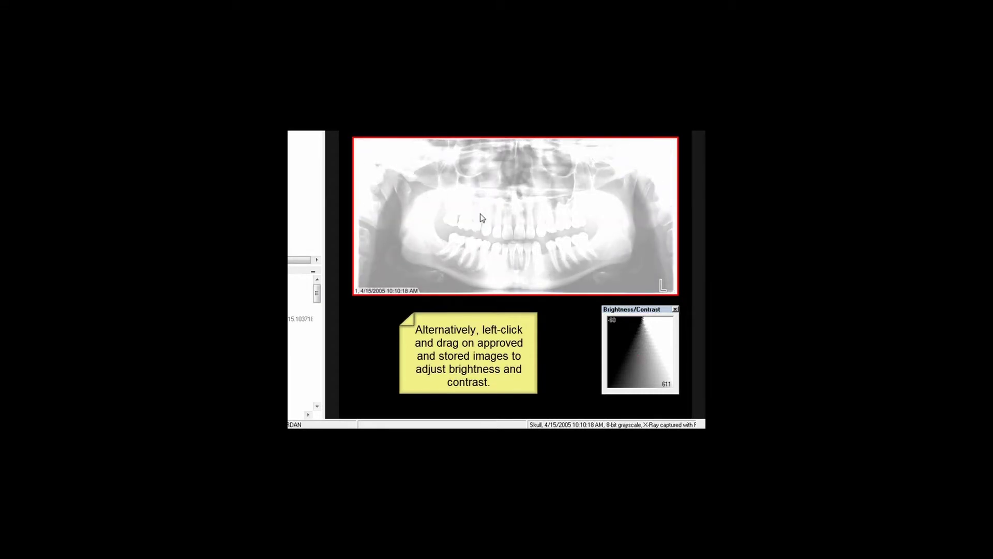
drag(506, 267, 517, 196)
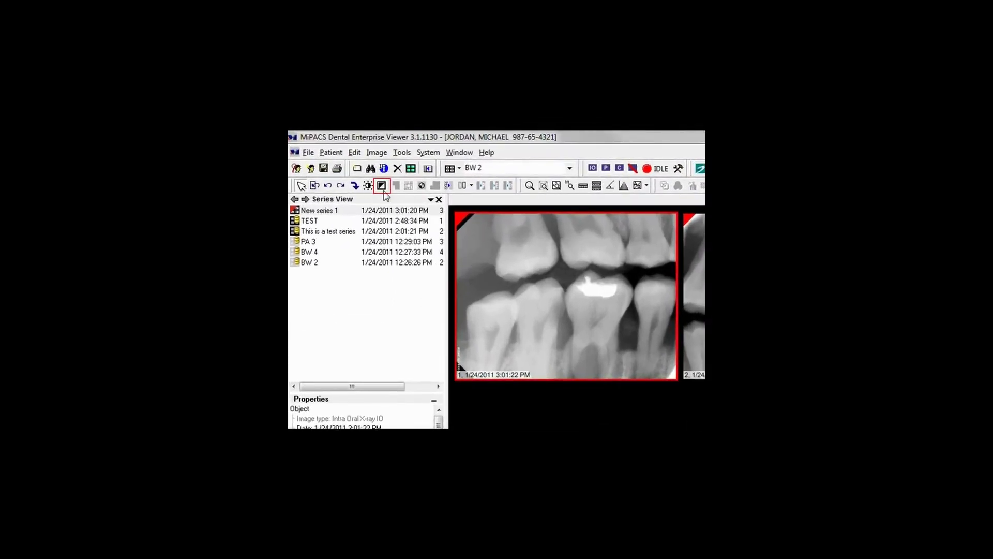
Invert the left bitewing, then stretch its histogram by narrowing the lower and upper limits
click(381, 186)
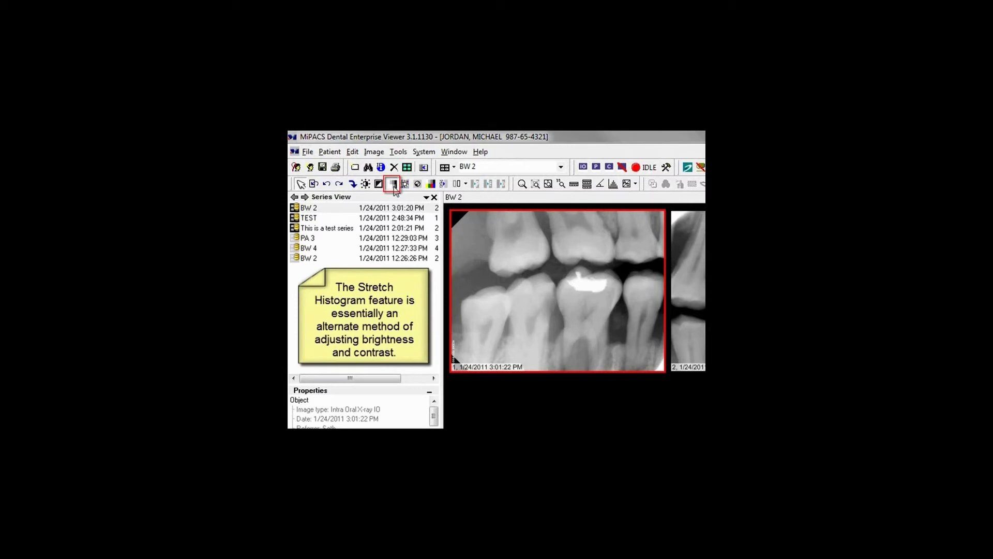
click(394, 185)
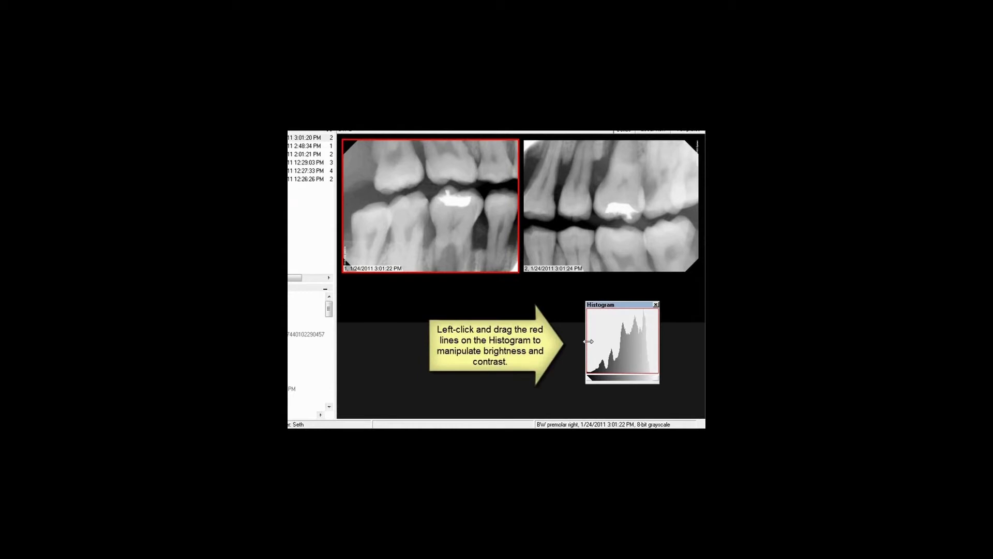
drag(589, 341, 620, 341)
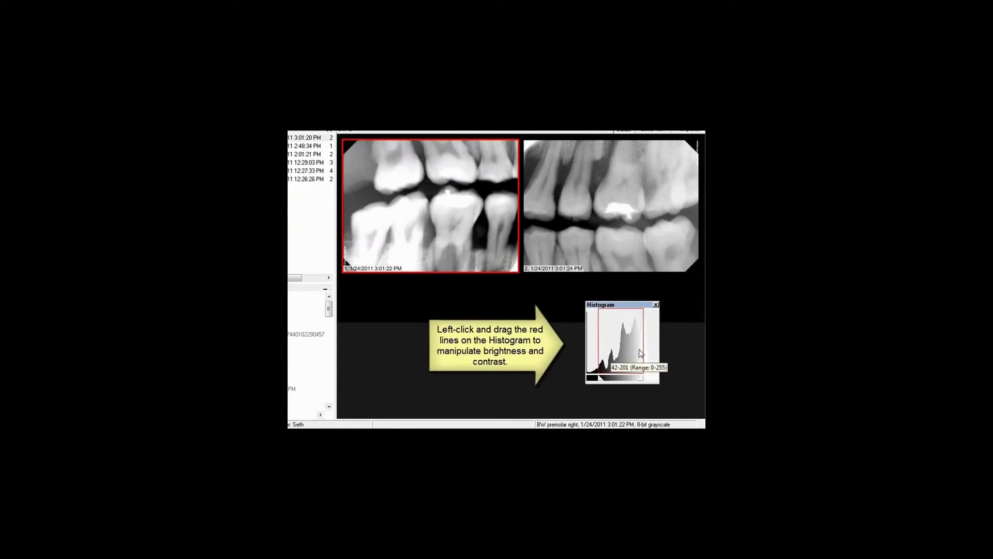
drag(643, 352, 654, 351)
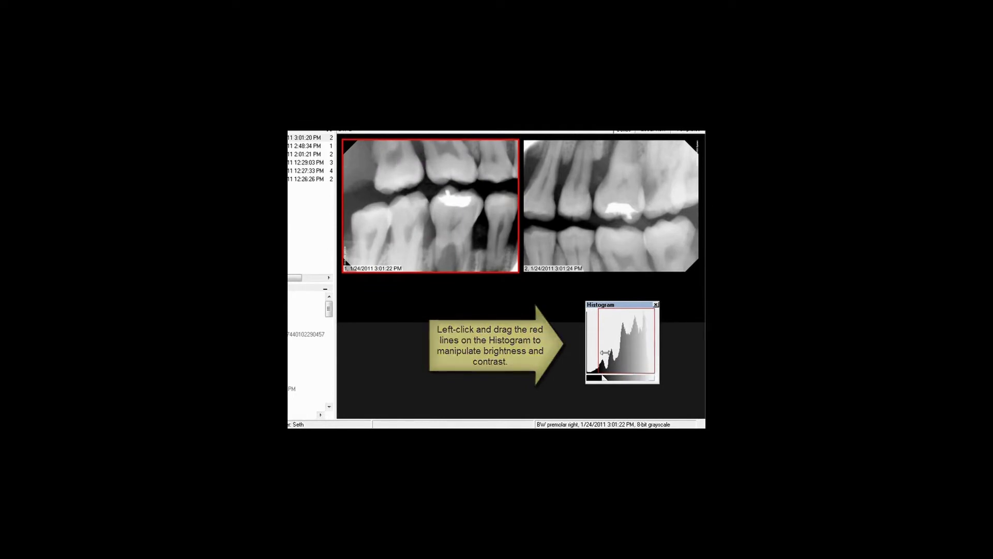
drag(599, 351, 639, 365)
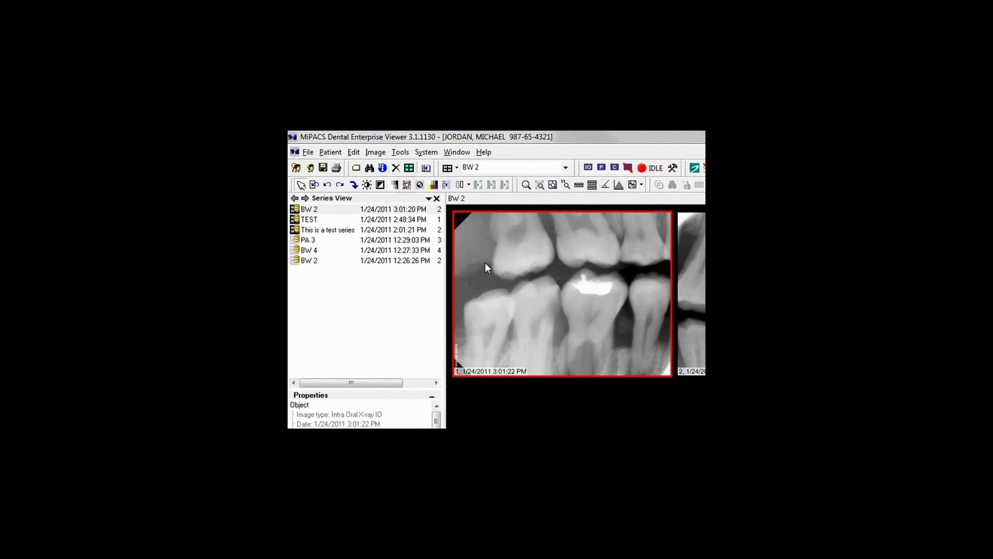
Optimize brightness over the upper-left tooth, then equalize the enlarged Tooth 22 X-ray and resize the circle
click(408, 188)
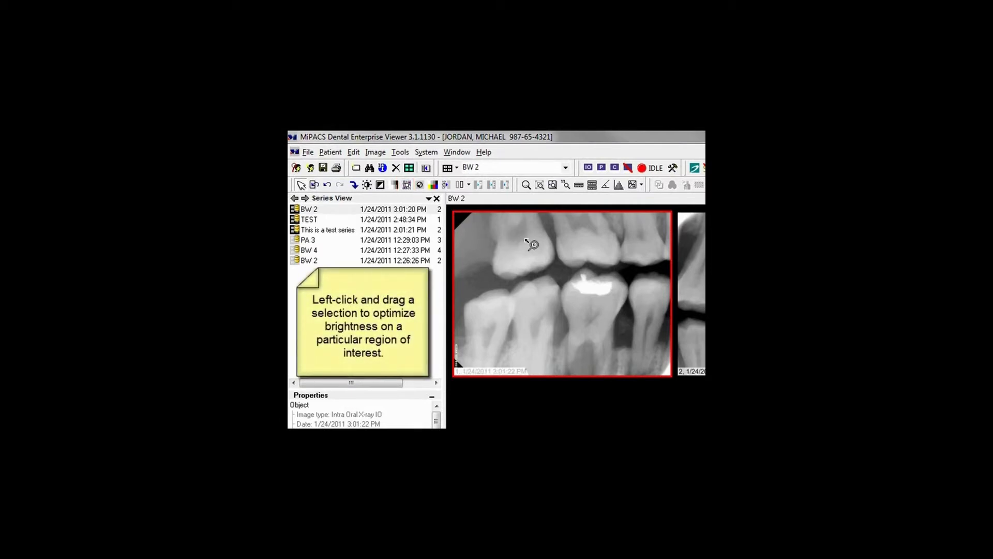
mouse_move(517, 232)
mouse_down()
mouse_move(504, 227)
mouse_move(517, 229)
mouse_up()
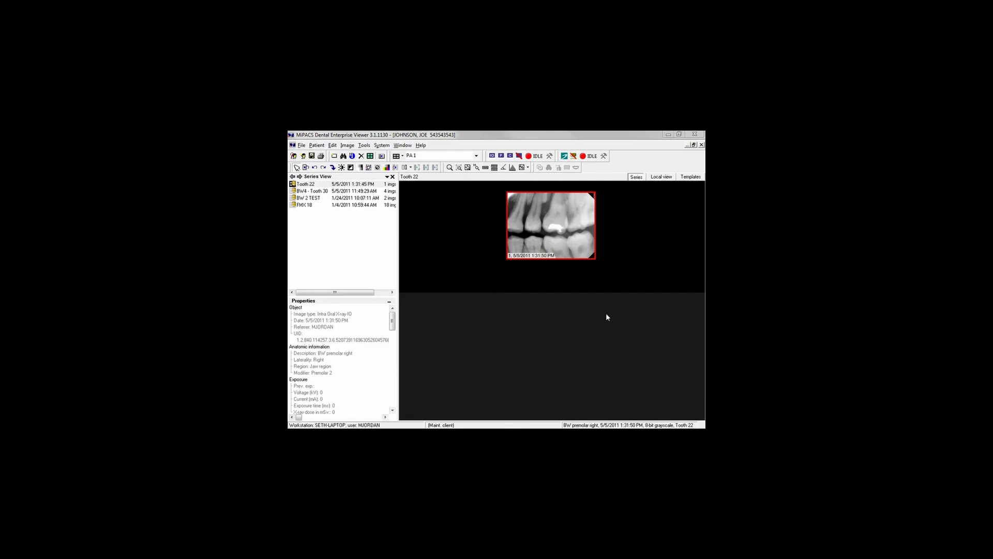
double_click(557, 234)
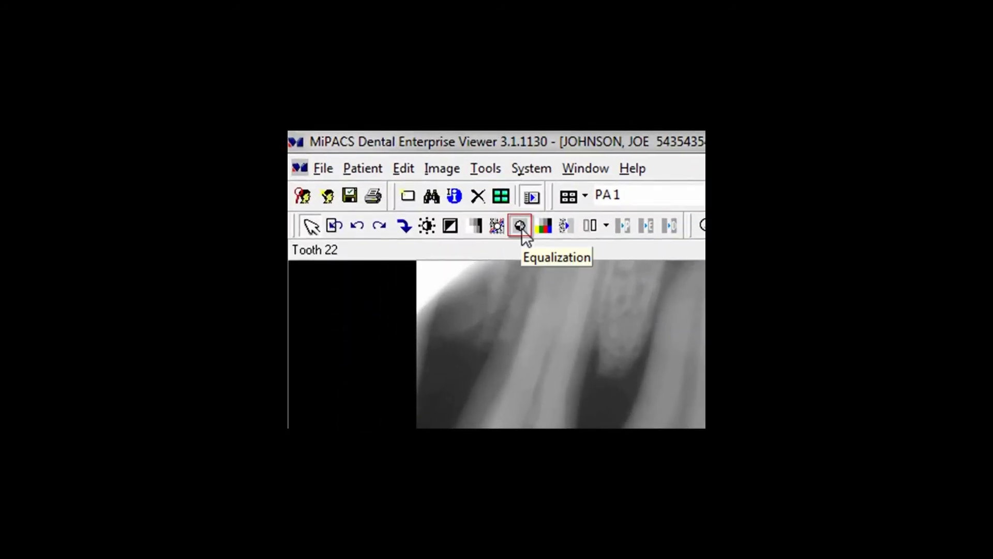
click(522, 232)
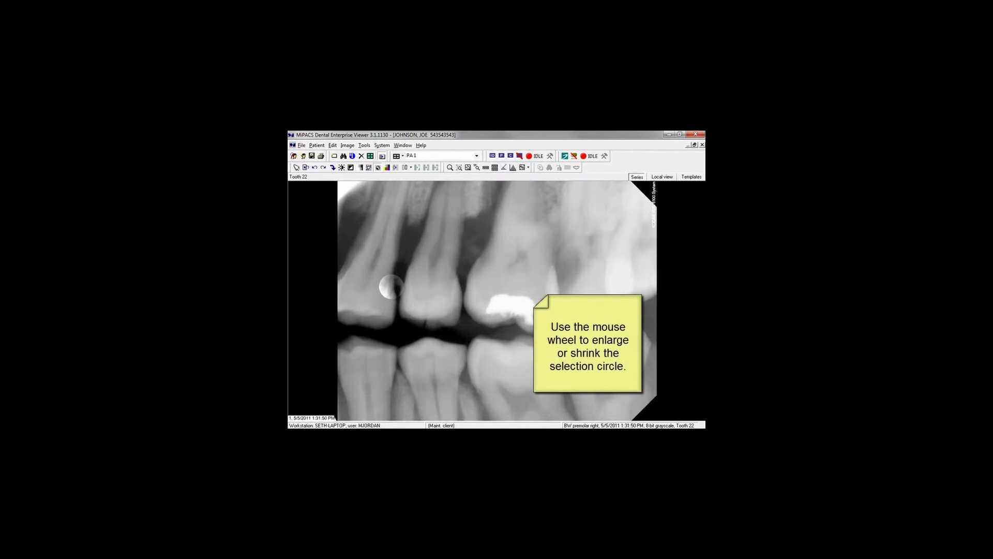
scroll(392, 288, up, 3)
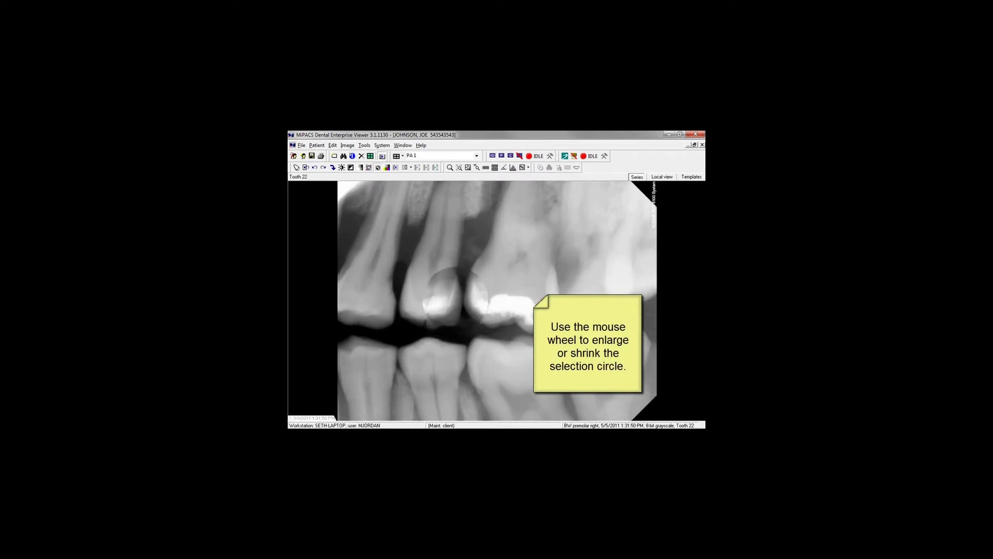
scroll(458, 277, down, 3)
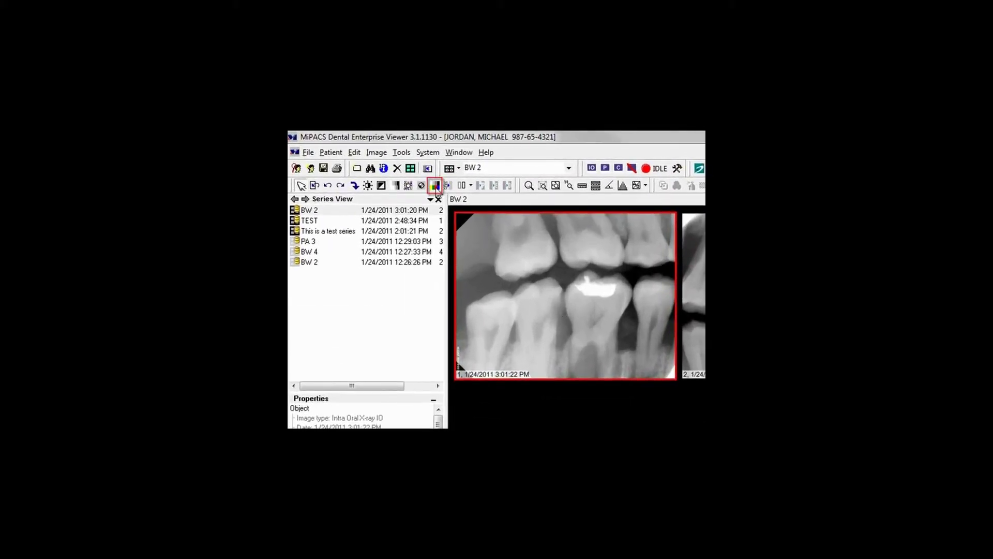
Colorize the bitewing and zoom step by step into the panoramic's lower-left molars
click(436, 187)
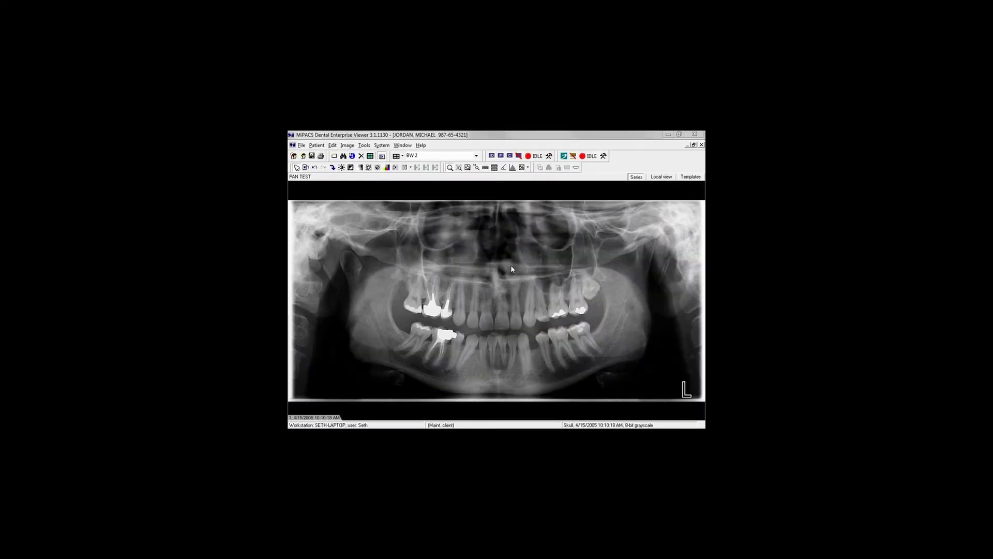
click(459, 168)
click(567, 333)
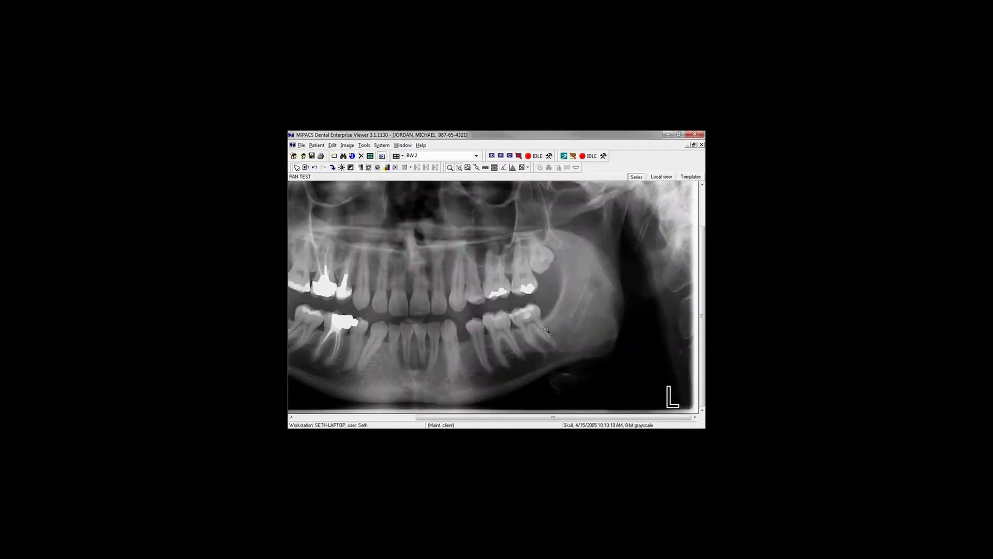
click(518, 326)
click(490, 305)
click(501, 296)
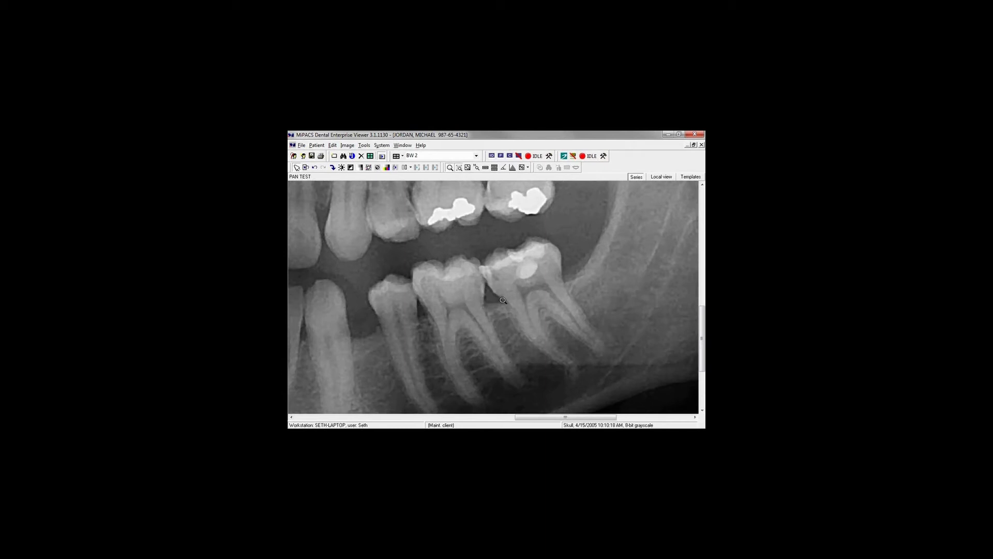
click(503, 319)
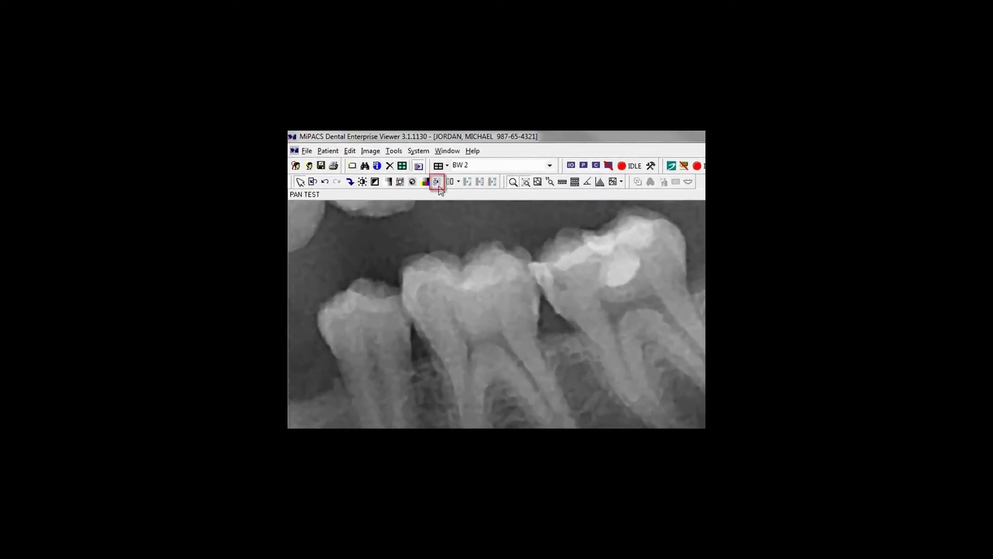
Apply noise reduction with filter strength 10, then change it to level 8
click(438, 186)
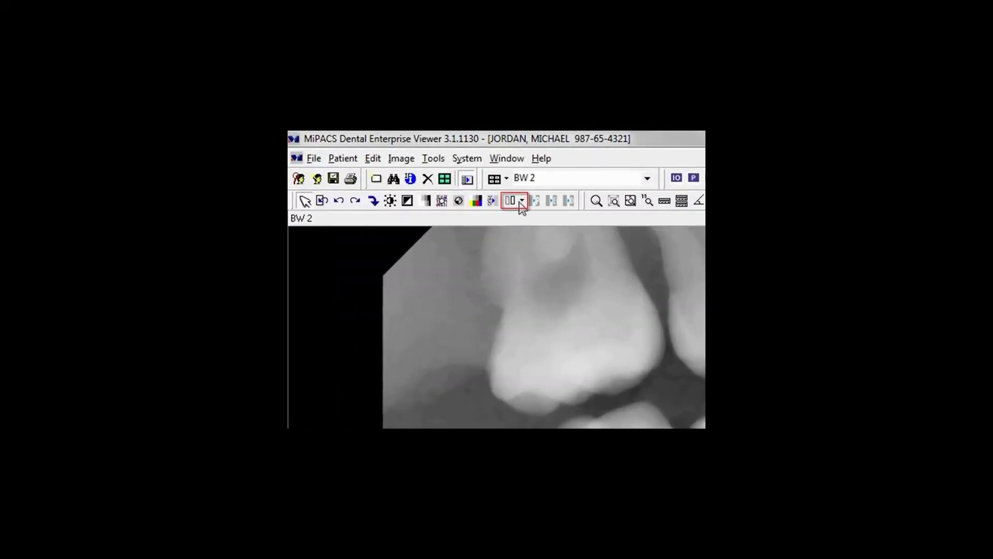
click(521, 202)
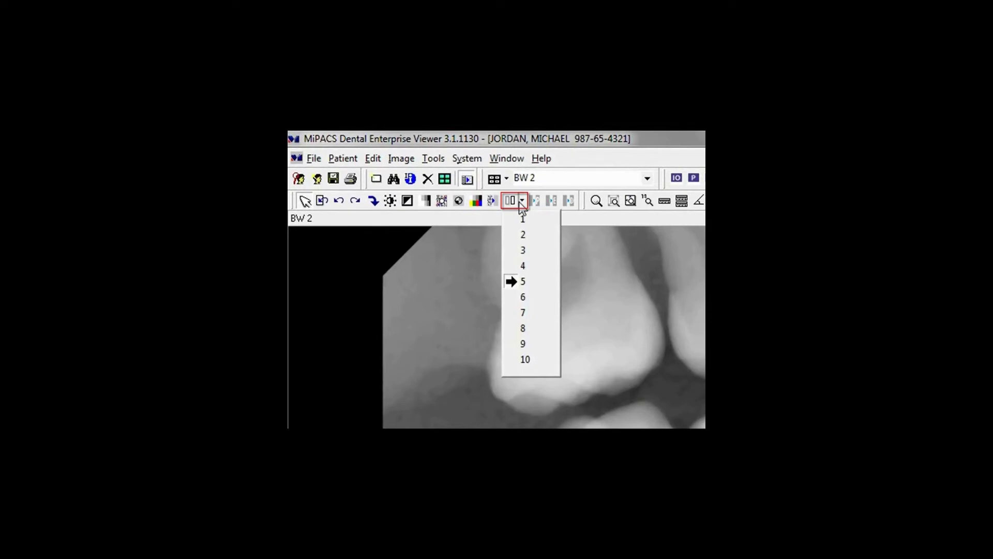
click(527, 360)
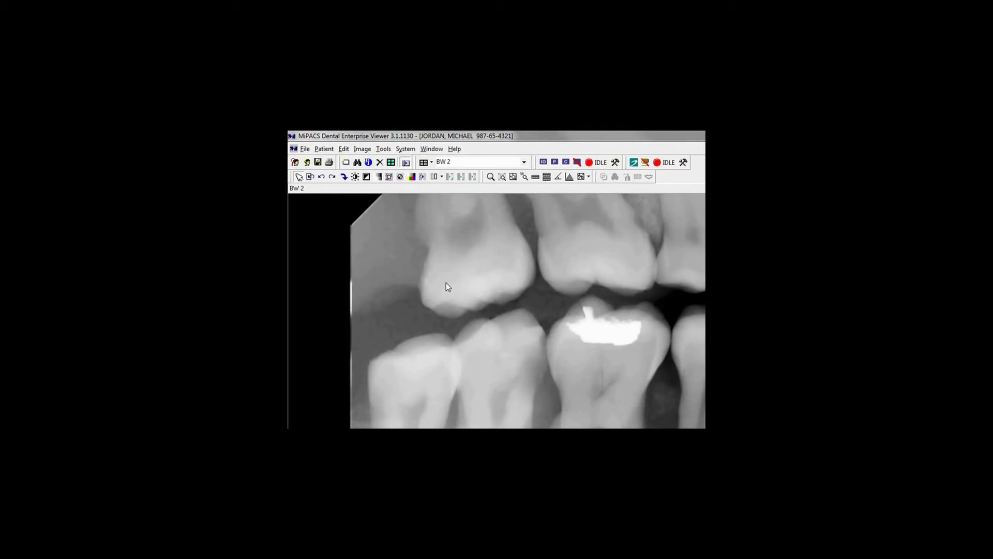
click(442, 177)
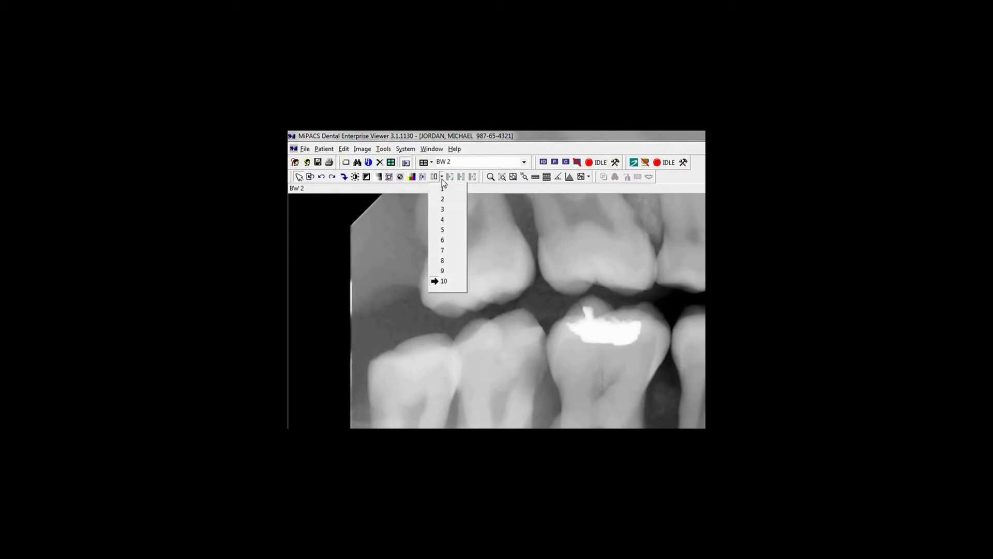
click(443, 259)
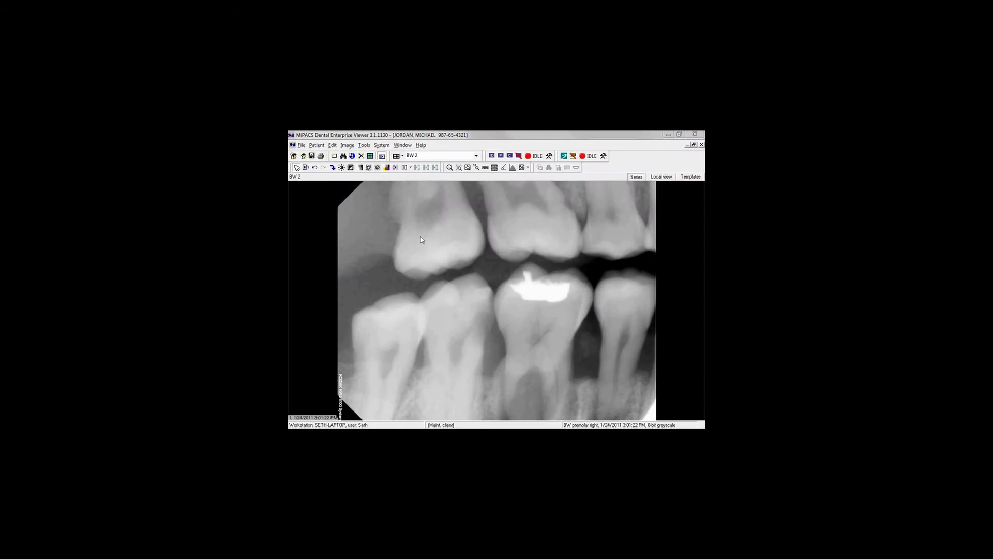
Apply pseudo-colour, undo and redo it, then invert the X-ray
click(386, 167)
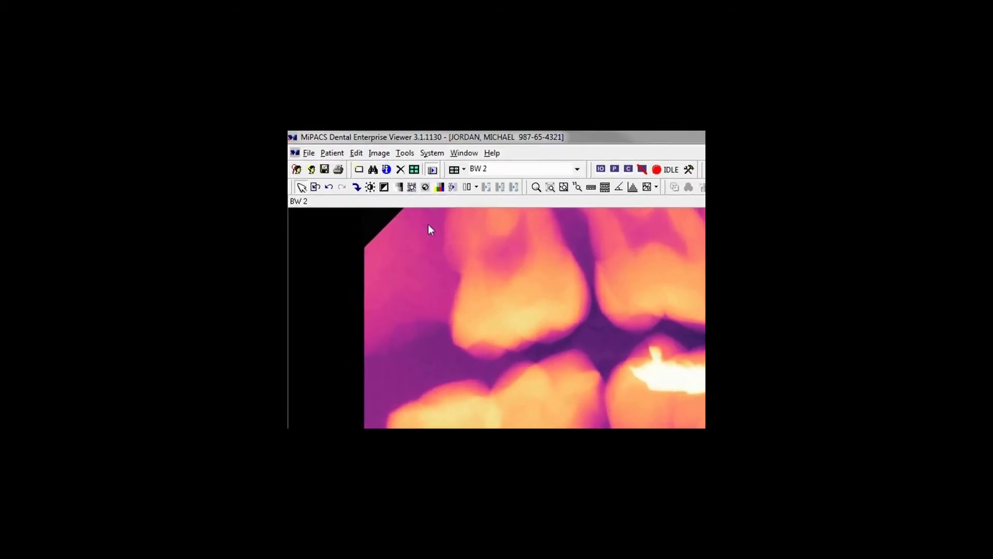
click(329, 187)
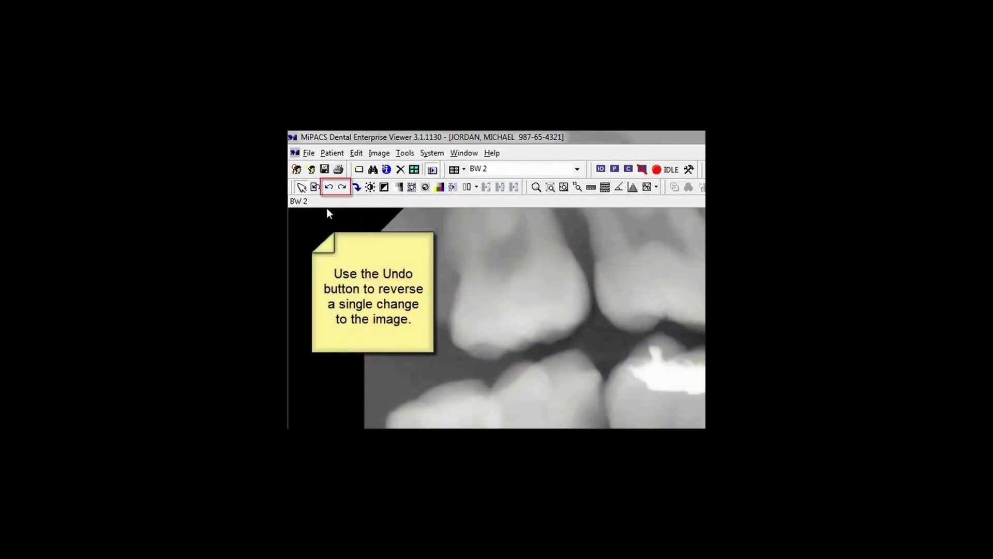
click(343, 187)
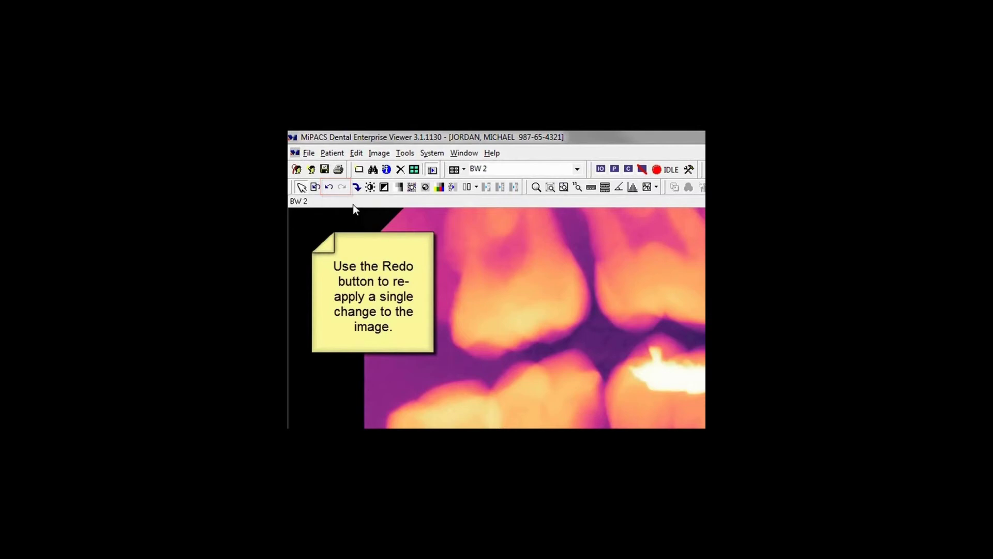
click(350, 168)
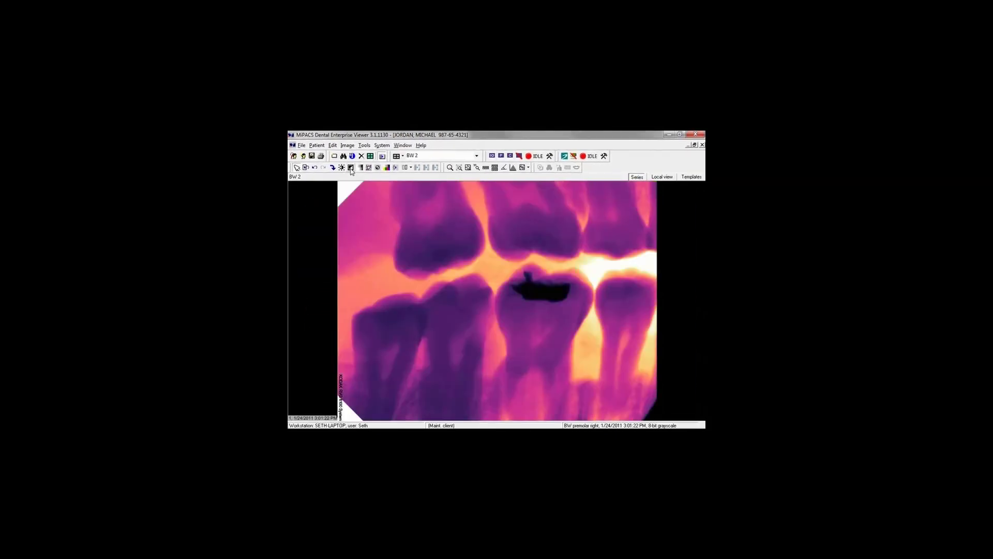
Lower the brightness sharply, then revert every image change with Undo All
click(341, 168)
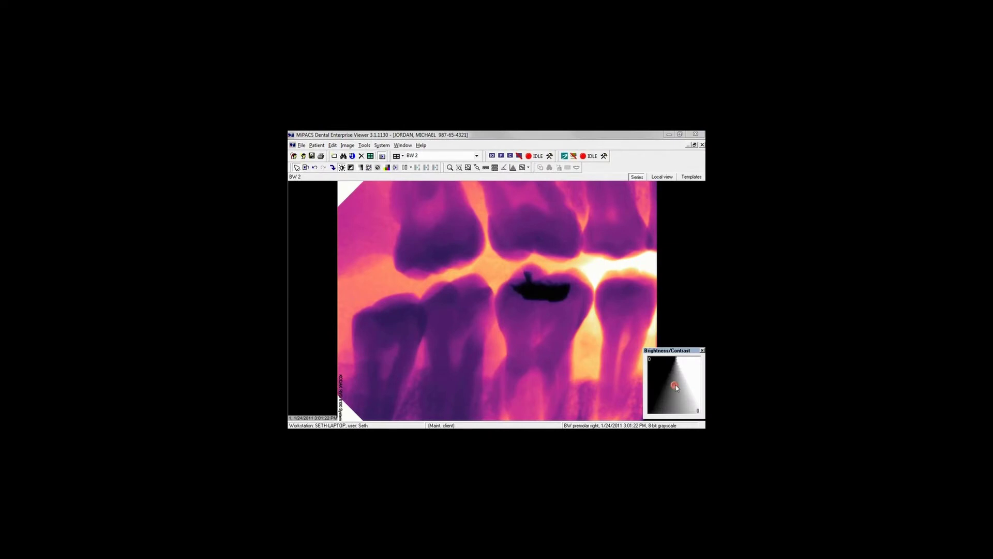
mouse_move(674, 385)
mouse_down()
mouse_move(664, 384)
mouse_move(670, 394)
mouse_up()
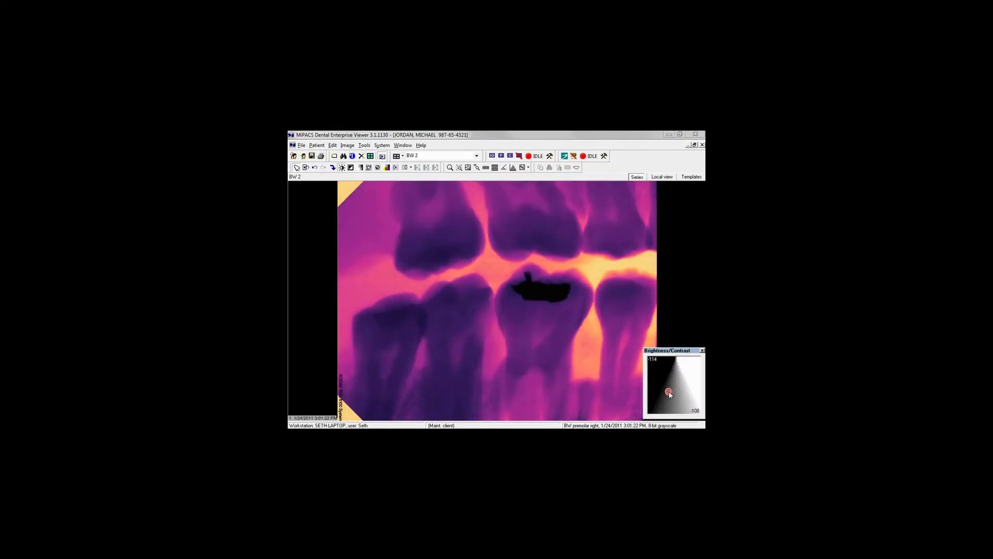
click(702, 350)
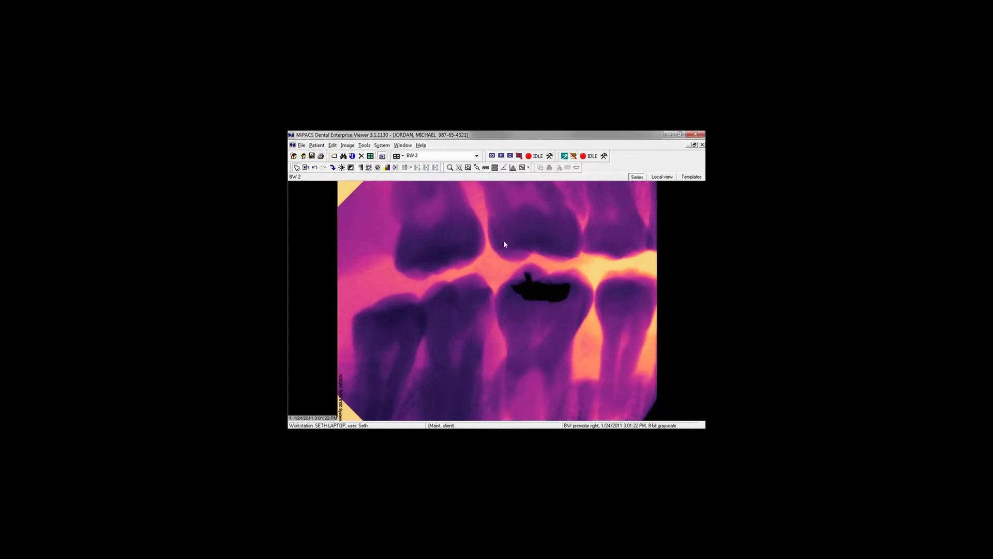
click(411, 167)
click(410, 253)
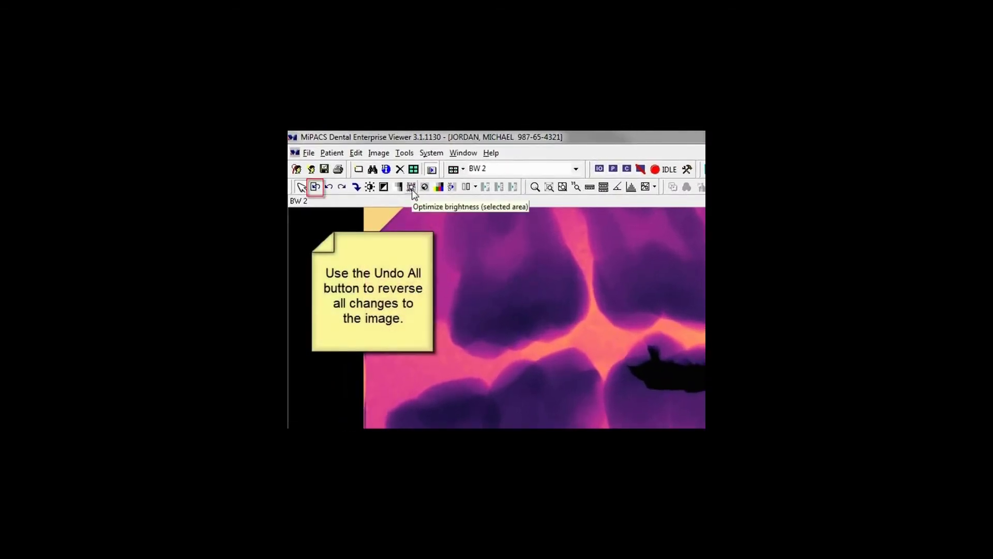
click(314, 188)
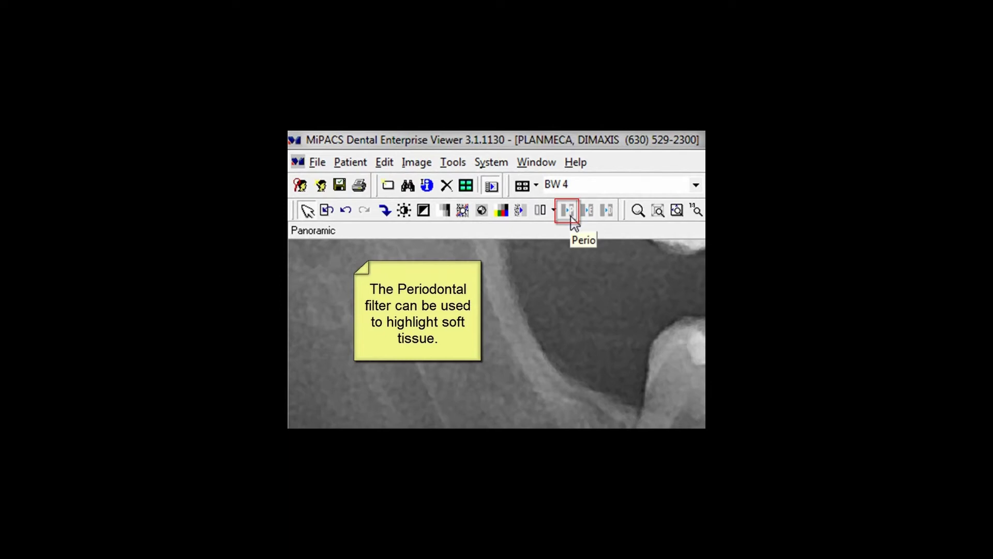
click(571, 216)
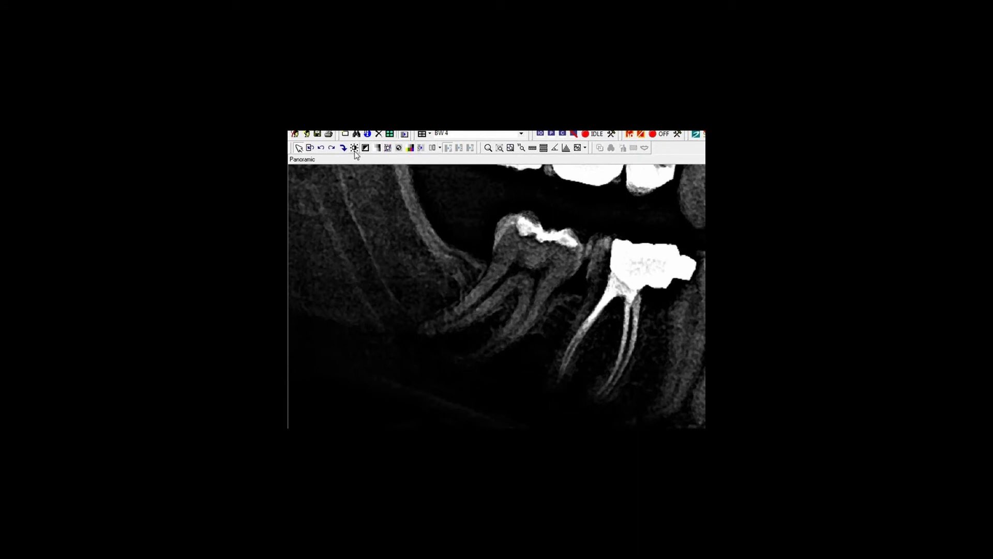
click(321, 149)
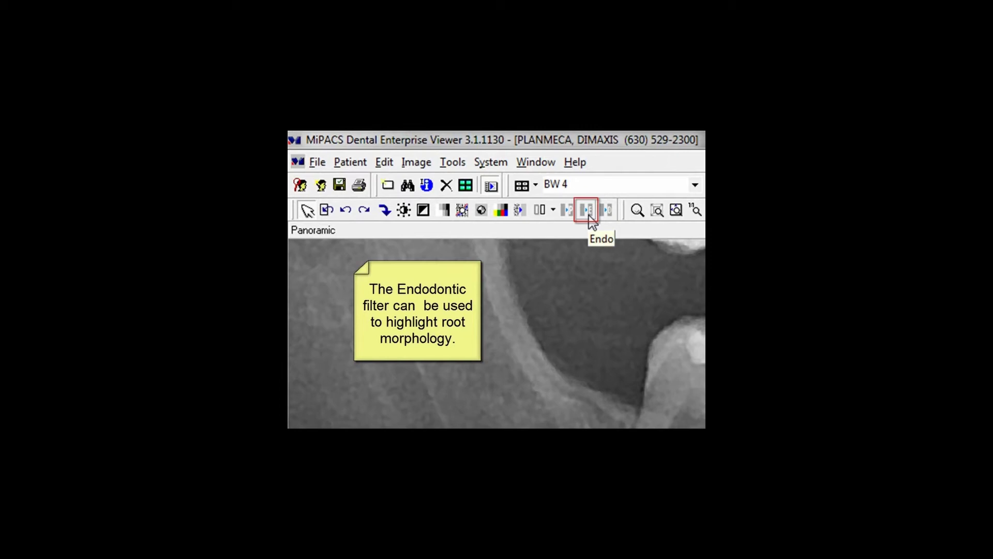
click(587, 212)
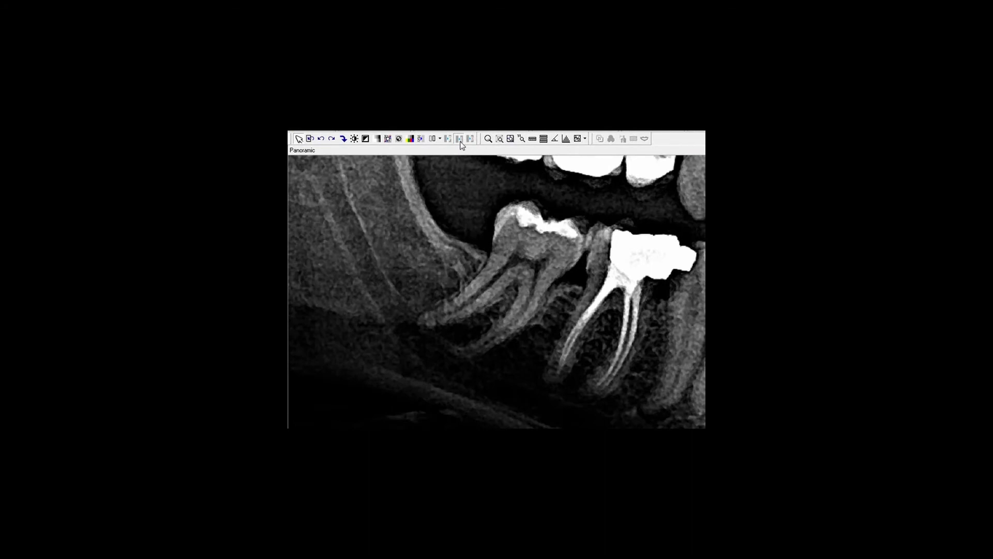
click(325, 142)
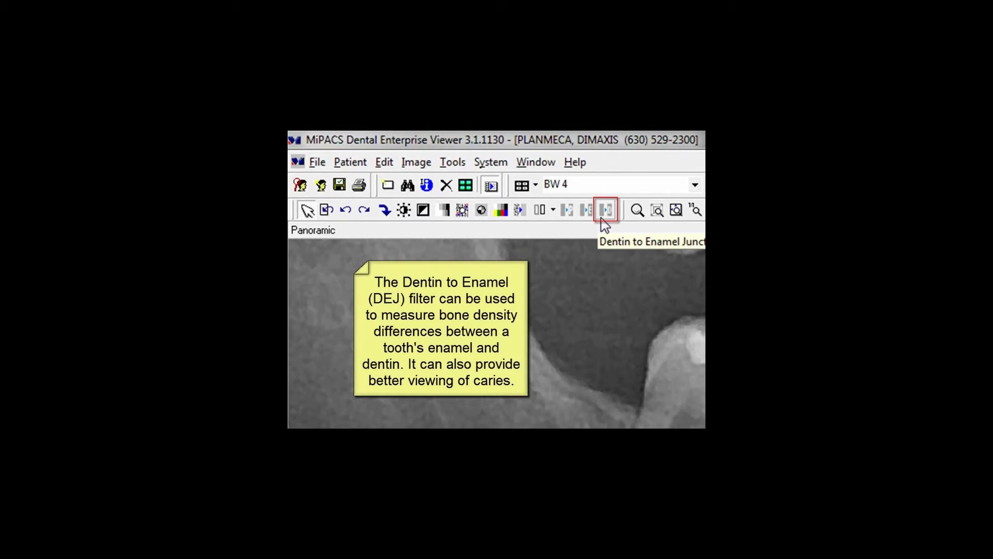
Apply the Dentin to Enamel Junction (DEJ) filter to the panoramic X-ray
click(604, 210)
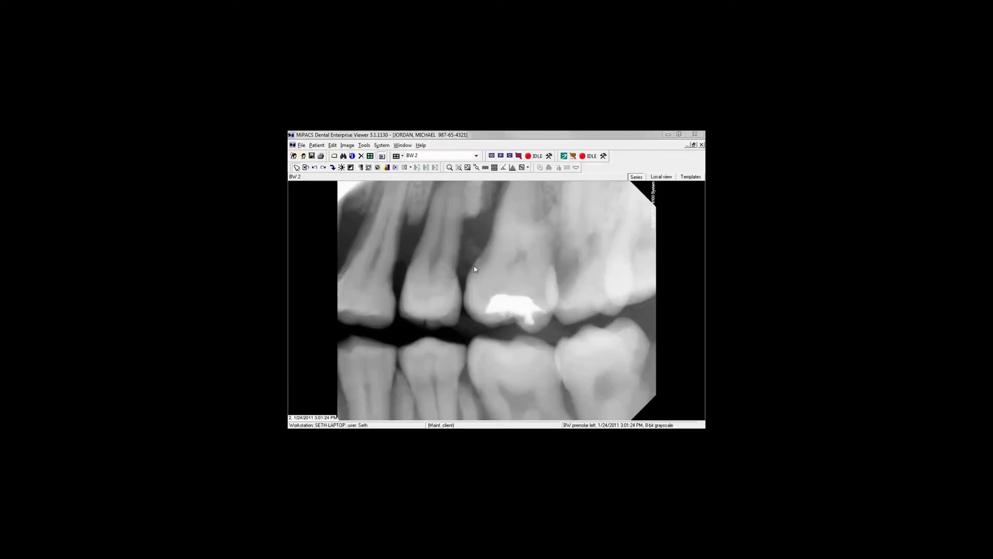
Drag the magnifier across the bitewing's upper teeth
click(581, 196)
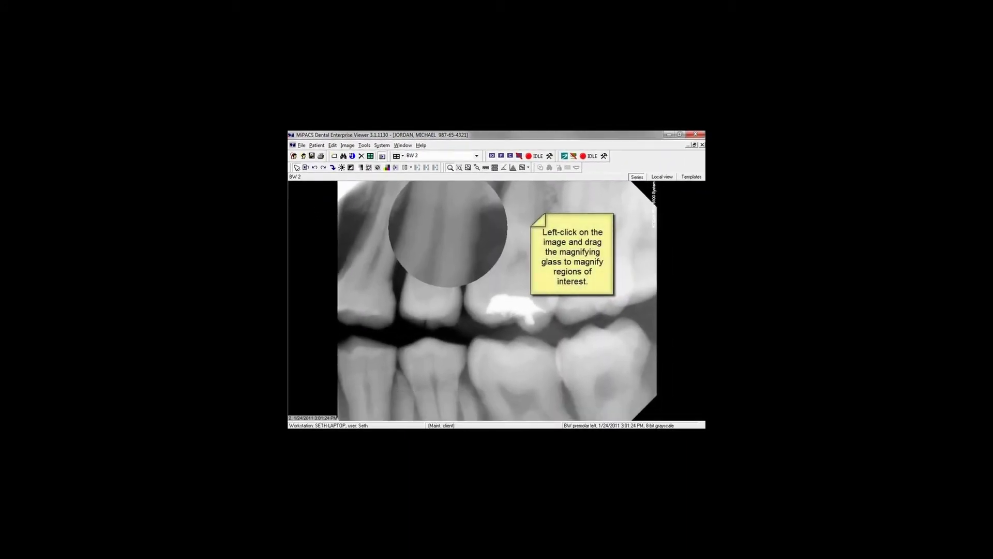
drag(455, 238, 441, 327)
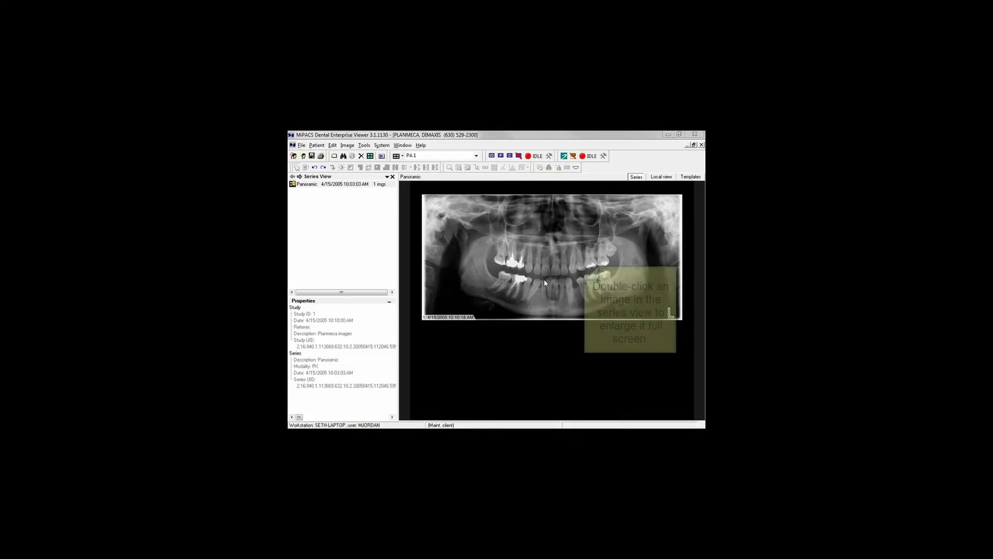
Enlarge the panoramic, zoom four times onto the lower-left molars, then fit it to frame
double_click(545, 283)
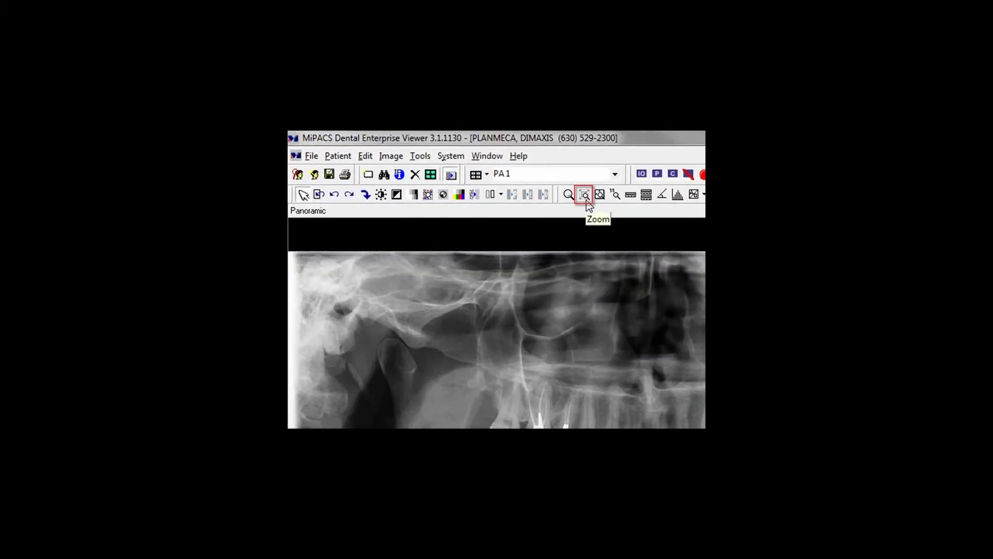
click(586, 201)
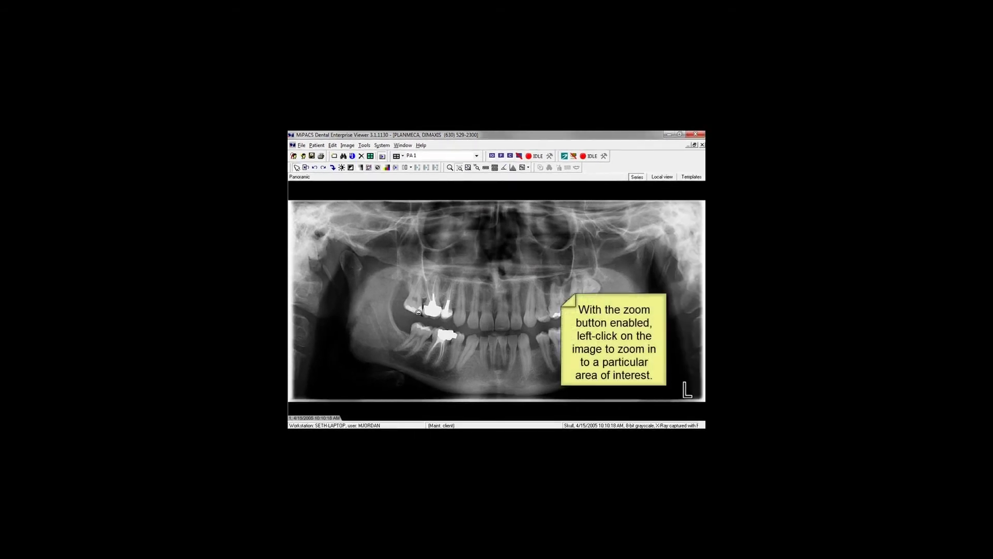
click(418, 336)
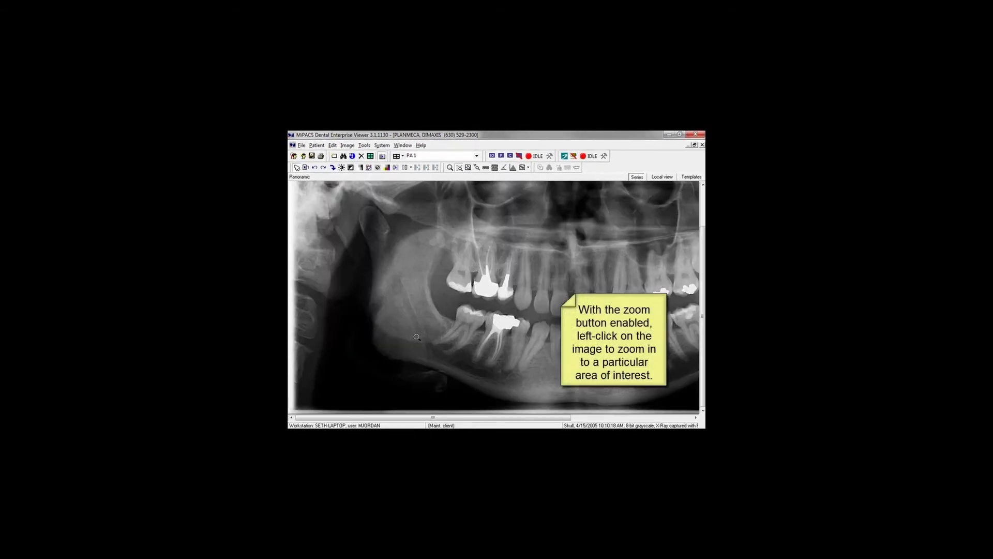
click(467, 328)
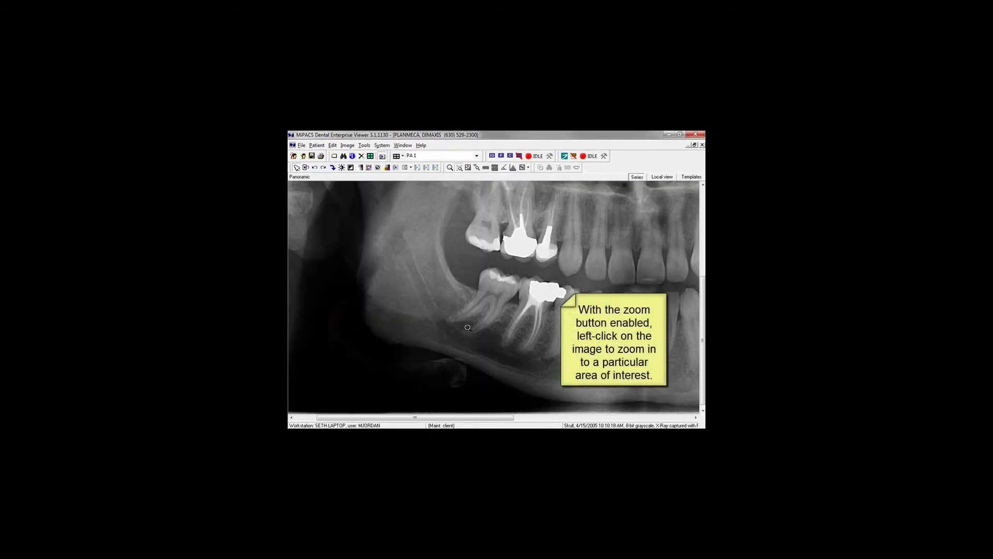
click(498, 296)
click(488, 310)
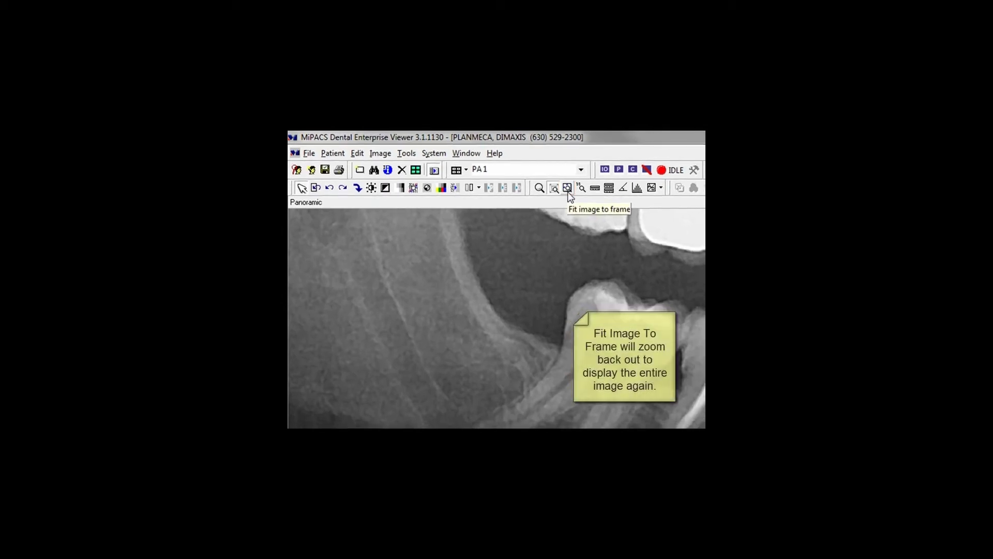
click(574, 192)
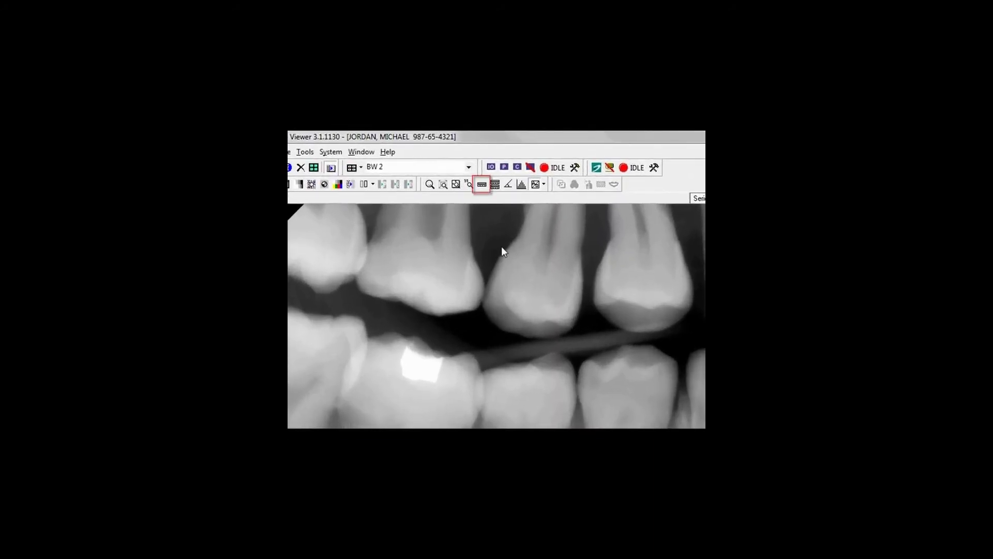
Measure a horizontal distance near the tooth gap and trace a closed tooth outline
click(483, 187)
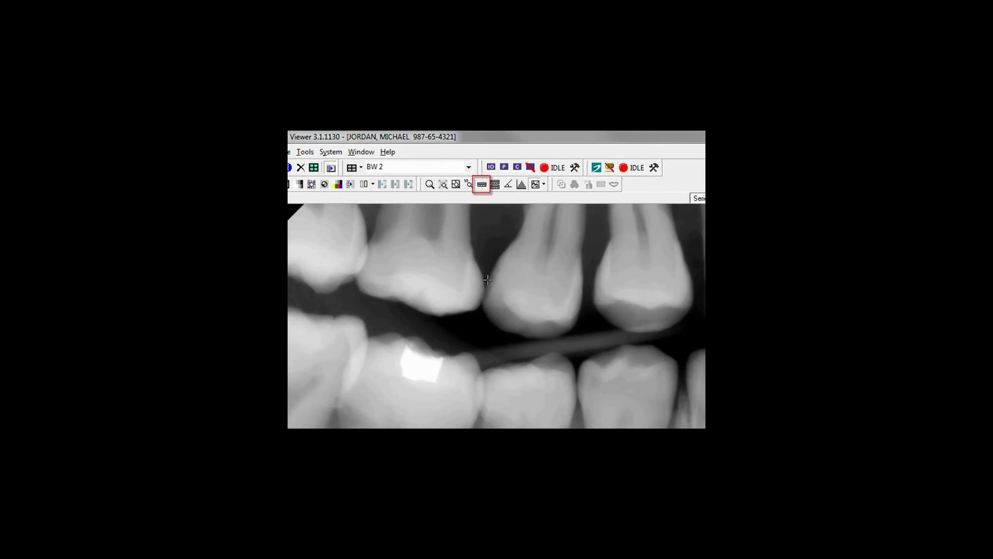
drag(488, 280, 583, 279)
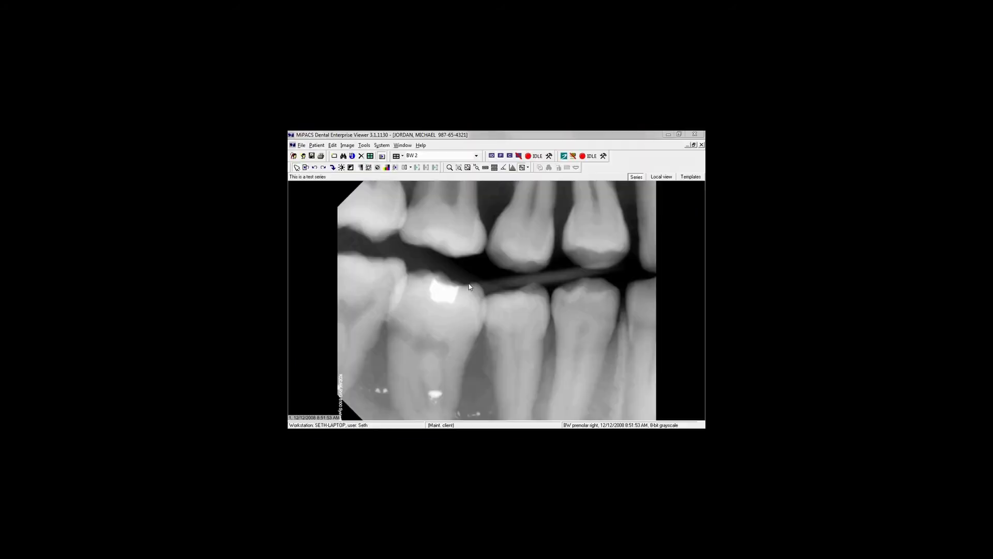
click(504, 191)
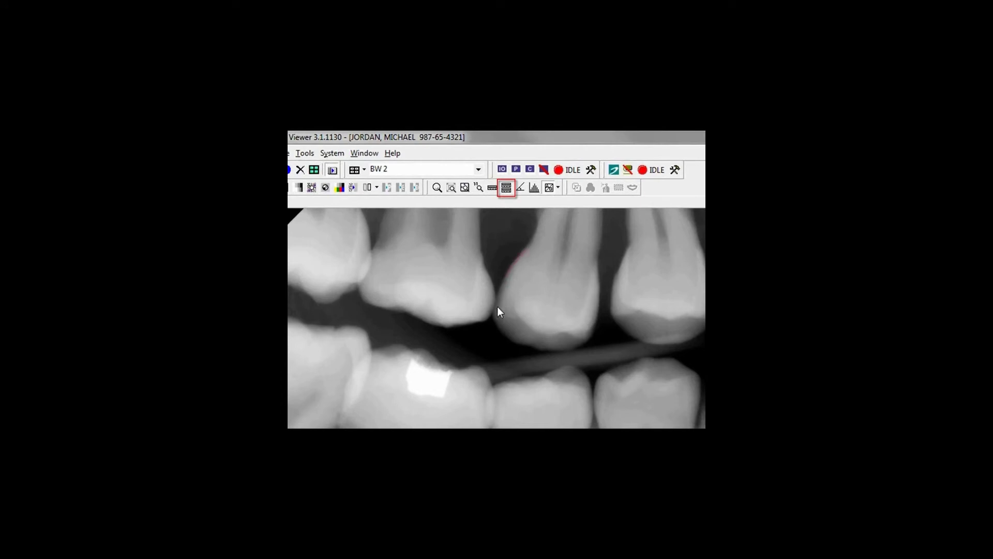
drag(498, 307, 504, 337)
drag(533, 249, 527, 250)
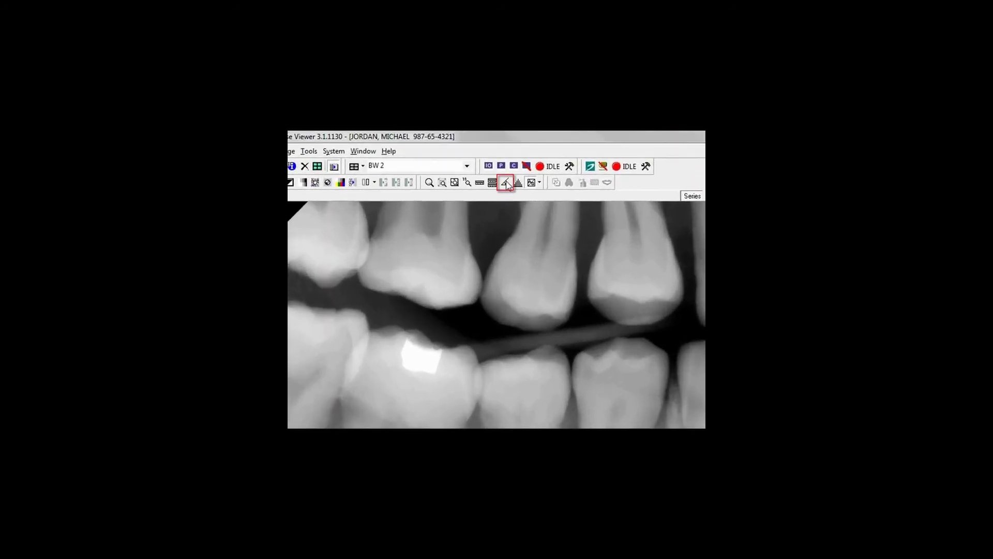
Draw a 46.01° angle measurement between the upper teeth
click(506, 183)
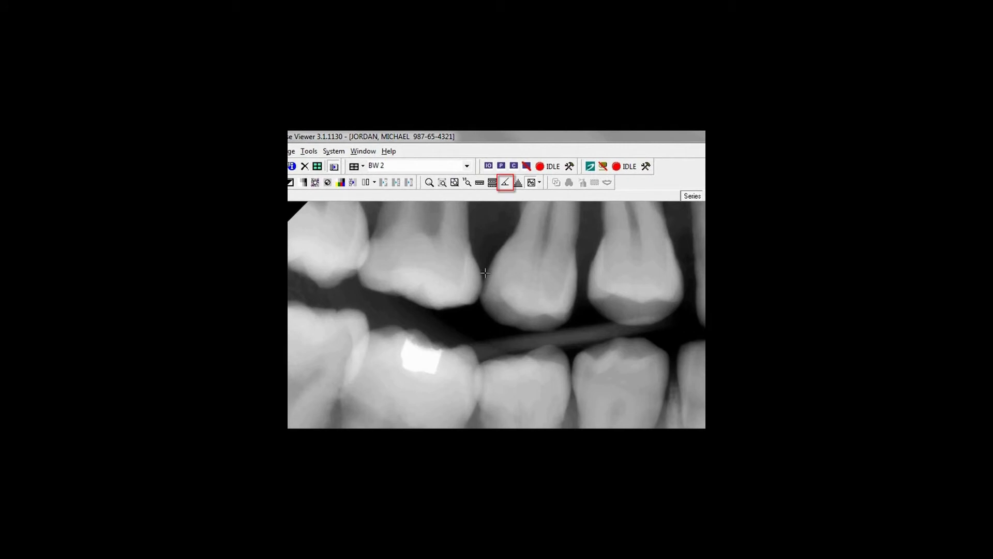
drag(484, 276, 464, 206)
click(464, 206)
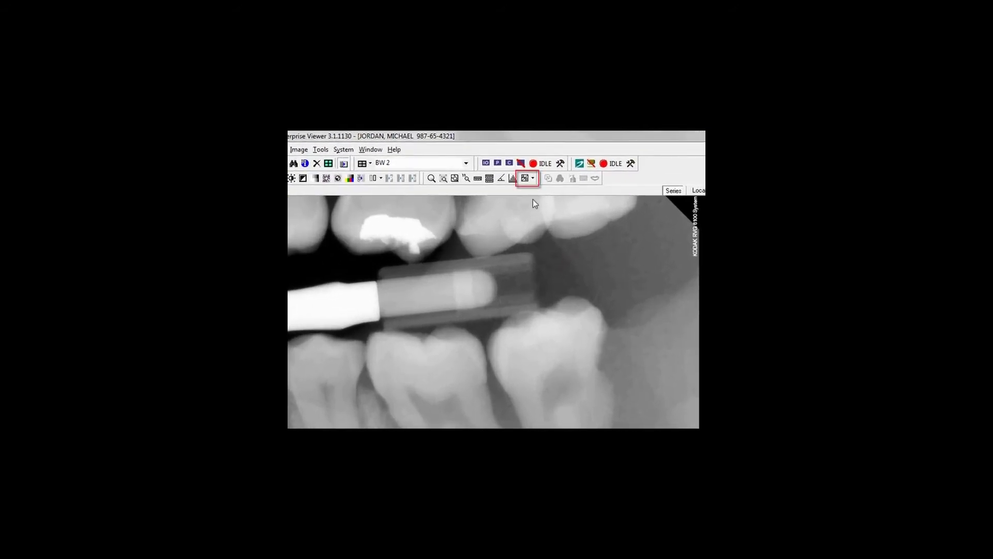
Mark a point at the filling's lower edge and draw a leader line down-right
click(534, 178)
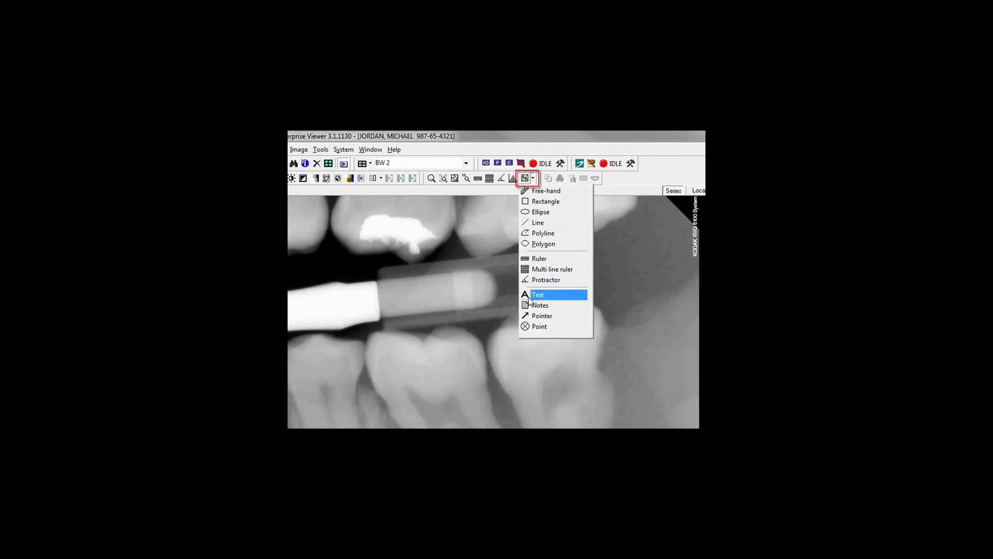
click(524, 325)
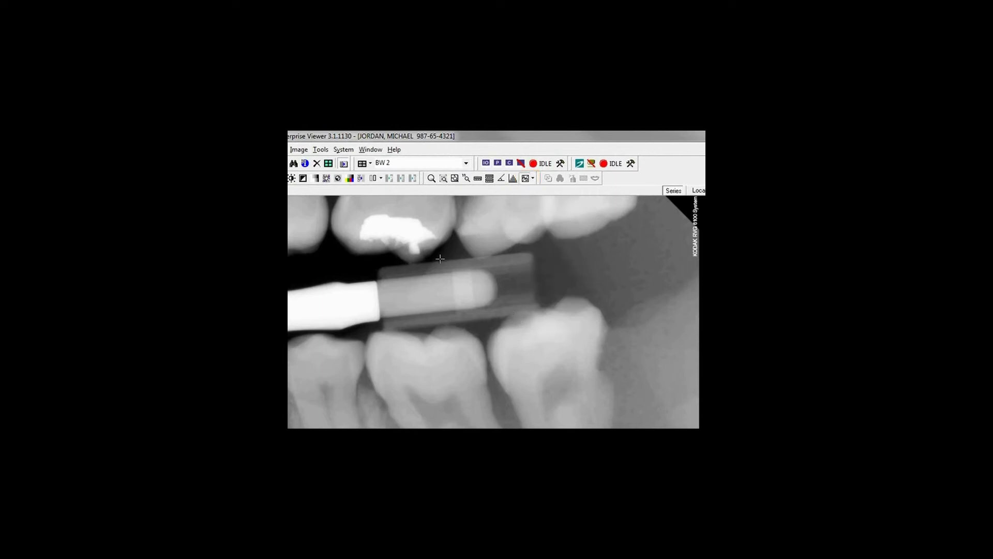
click(418, 246)
click(532, 179)
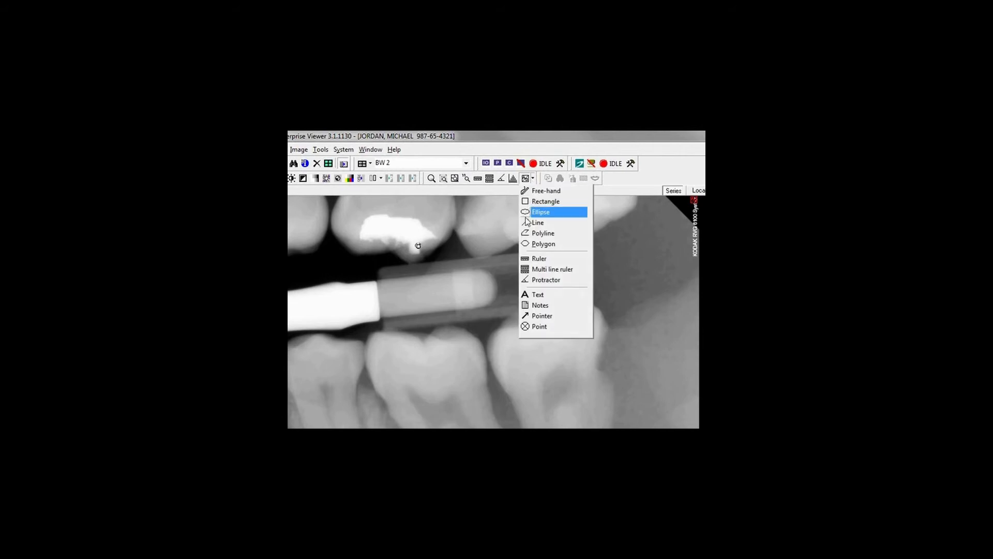
click(526, 317)
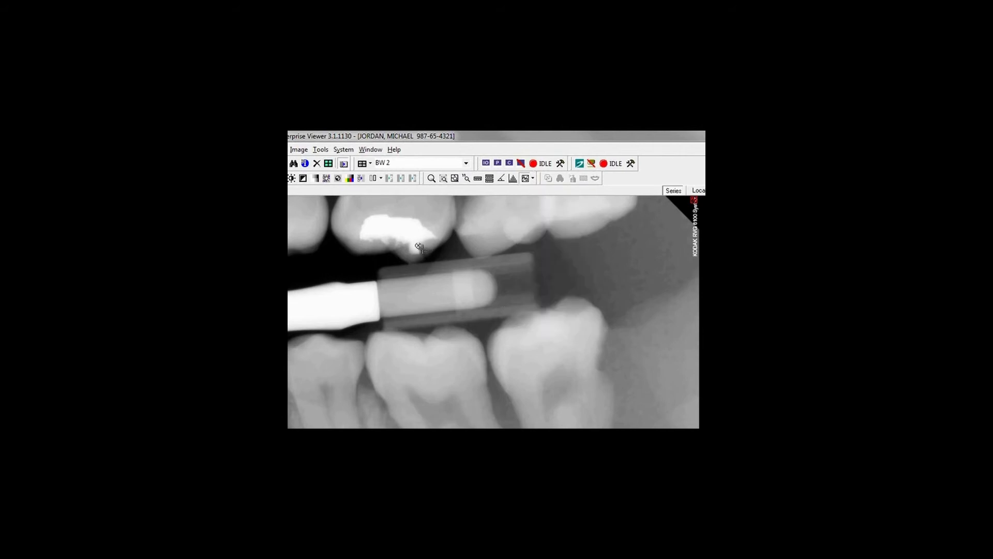
drag(422, 249, 475, 296)
Add a 'Remember this.' note at the line's end, then hide and reshow annotations
click(533, 178)
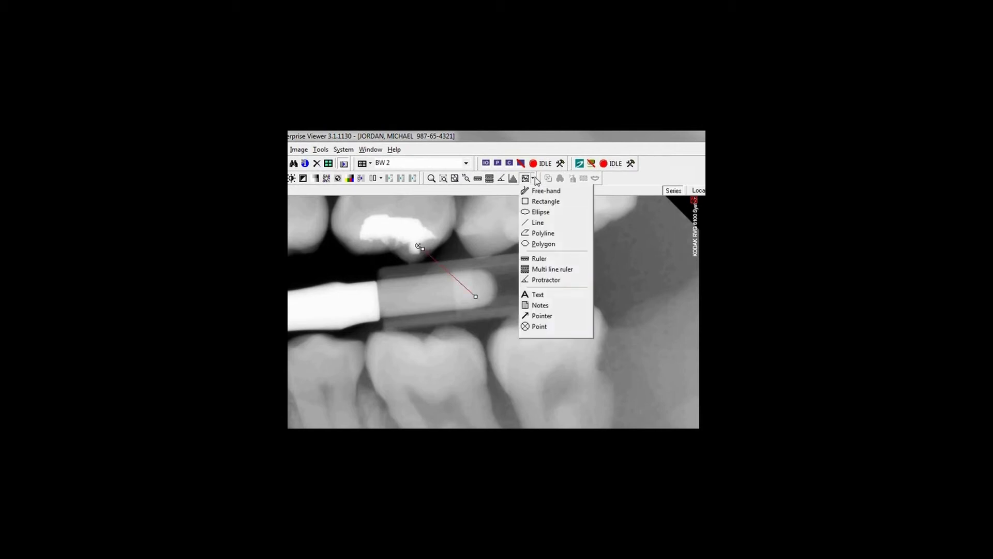
click(532, 305)
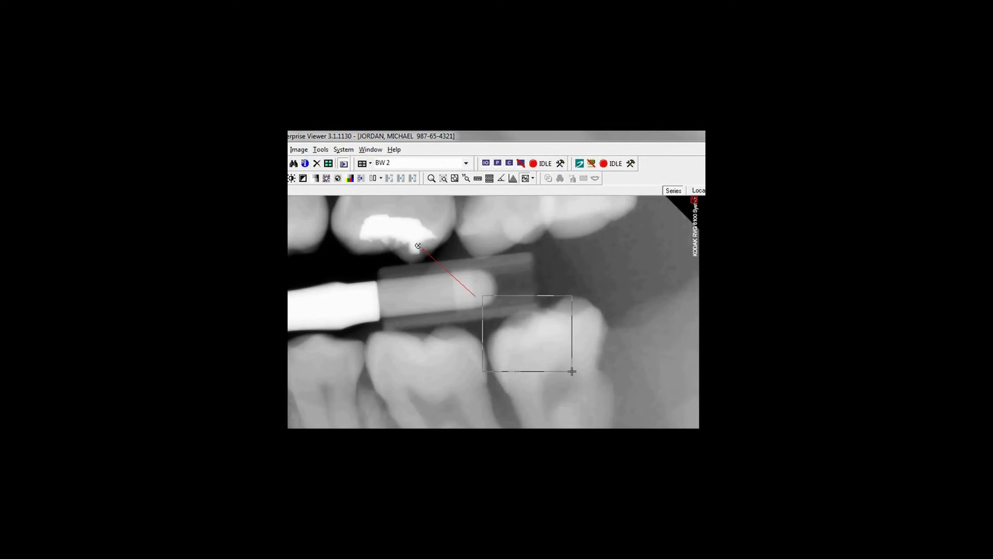
click(590, 379)
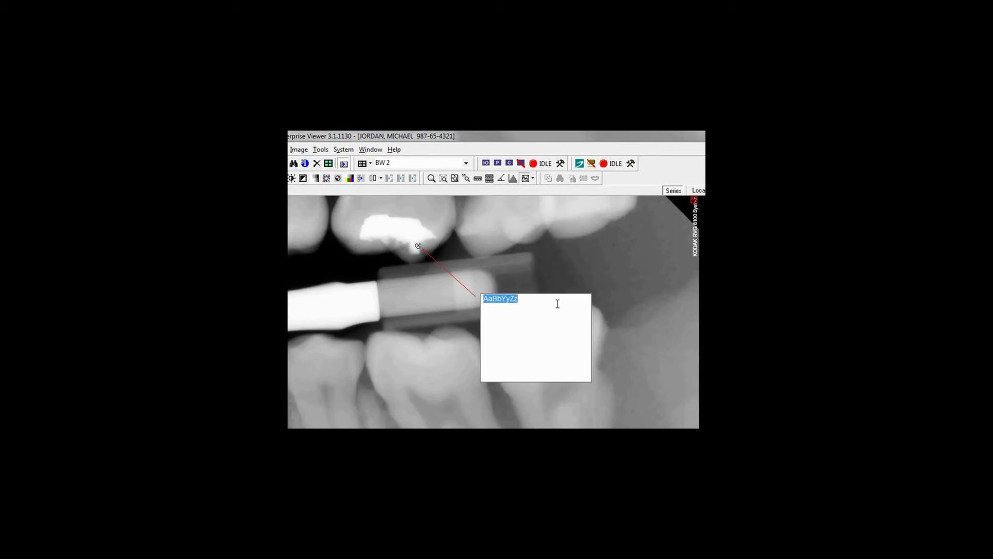
text(Remember this.)
click(545, 253)
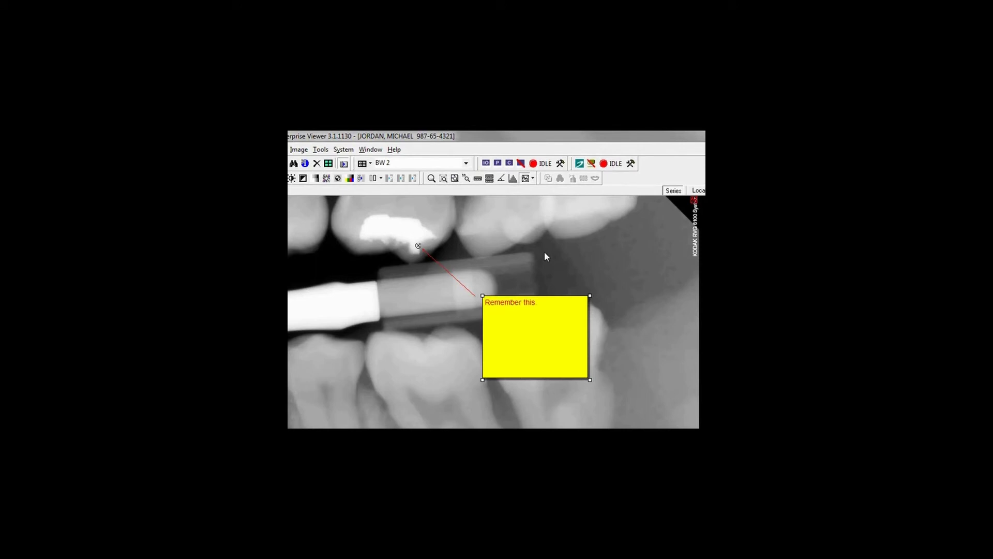
click(525, 179)
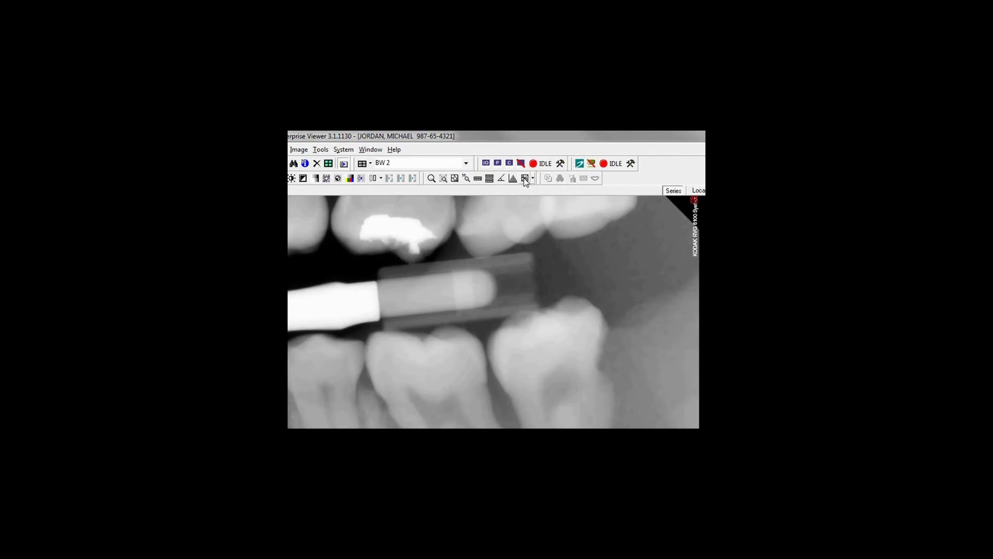
click(525, 179)
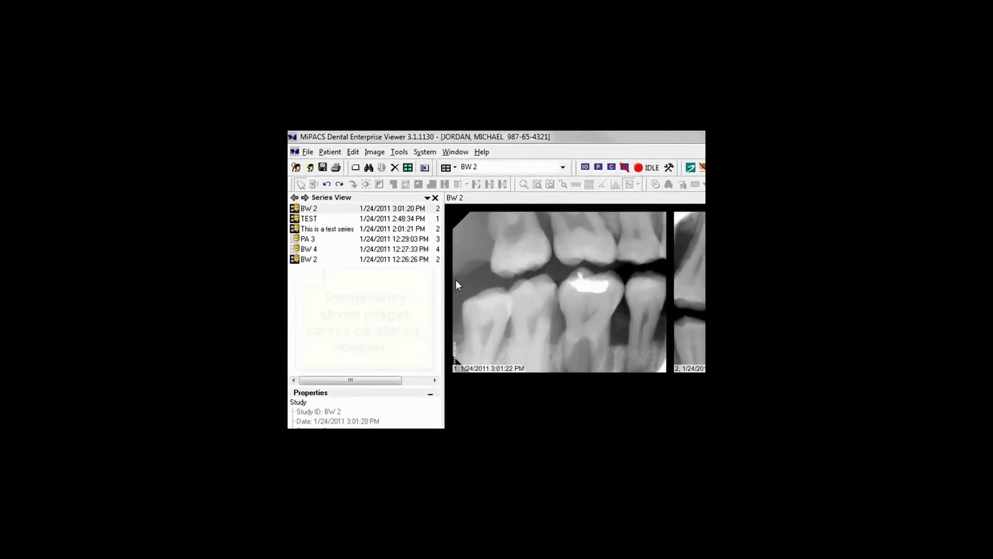
Select the first image of the newest BW 2 series and darken it
click(355, 213)
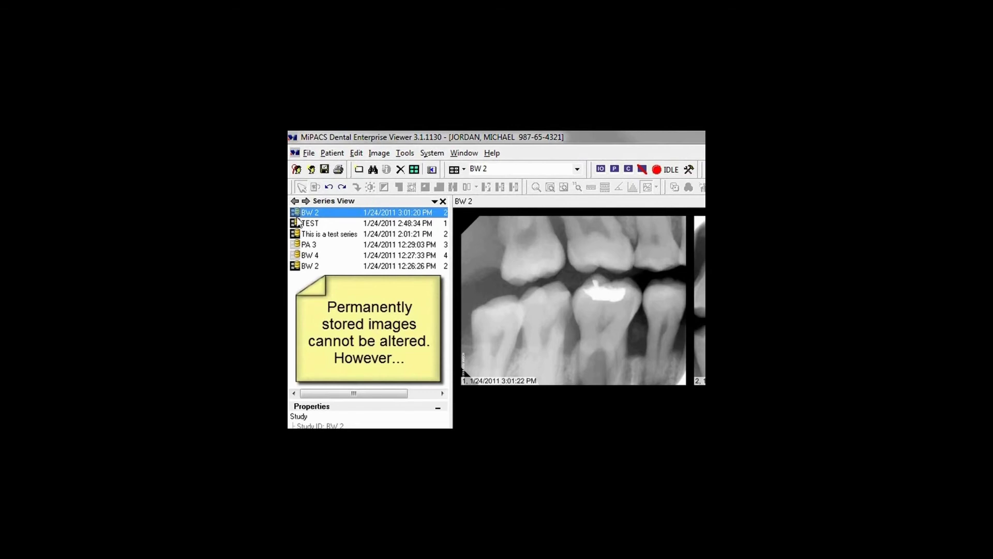
click(544, 264)
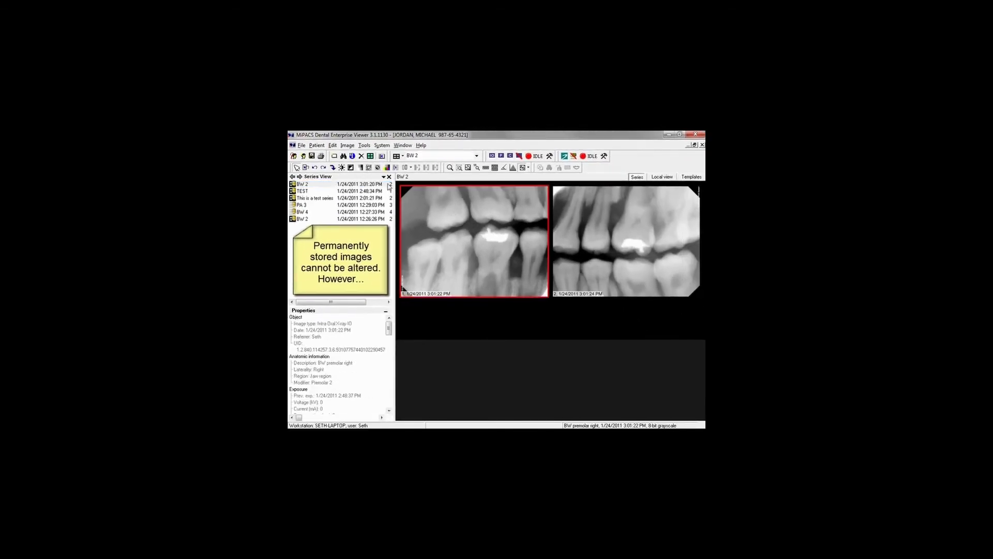
click(341, 167)
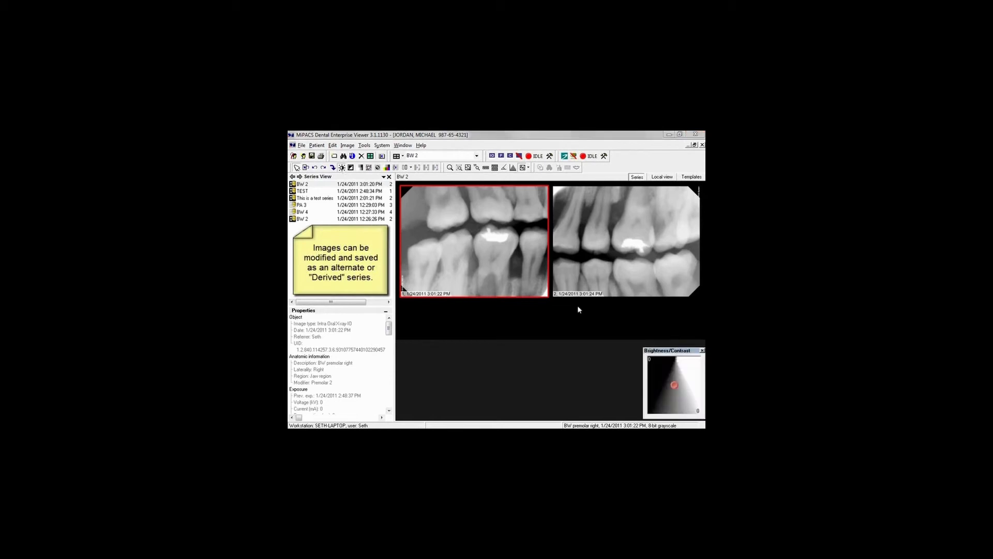
drag(675, 386, 666, 387)
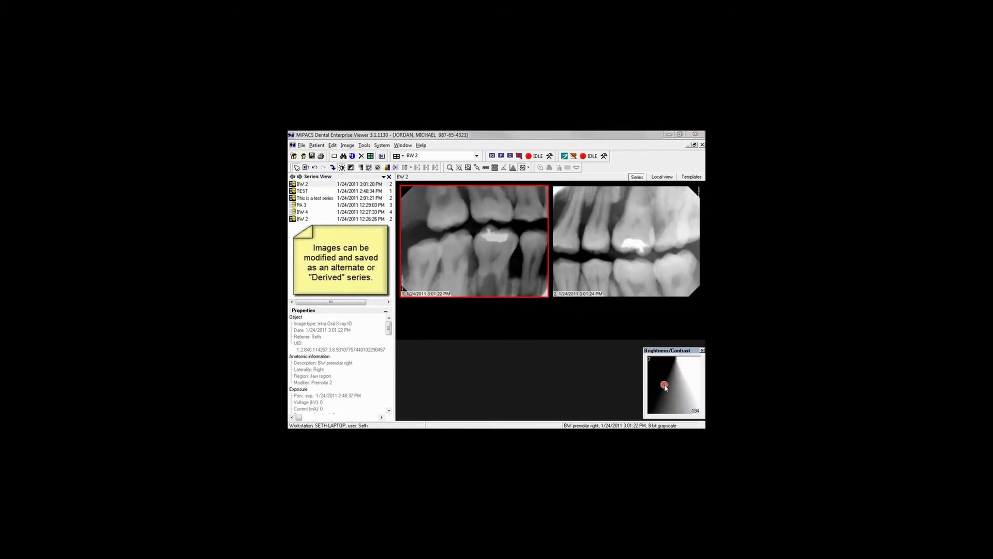
Add a 'Test image.' text note on the first X-ray
click(527, 168)
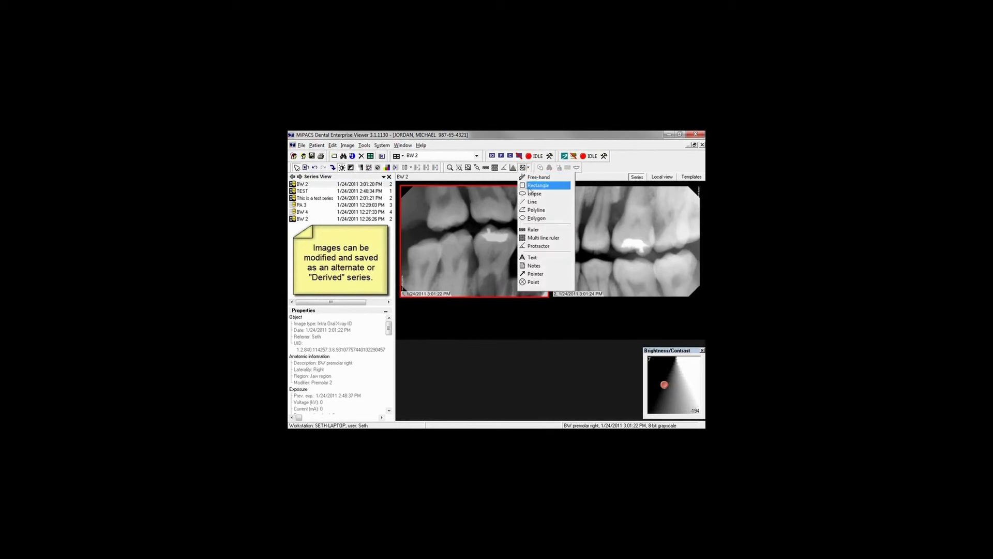
click(536, 266)
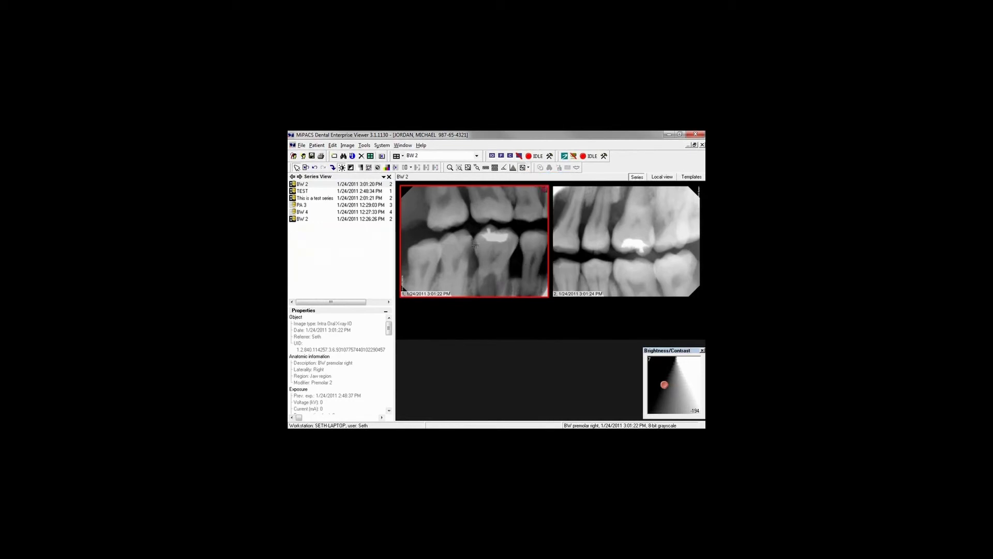
drag(473, 242, 534, 292)
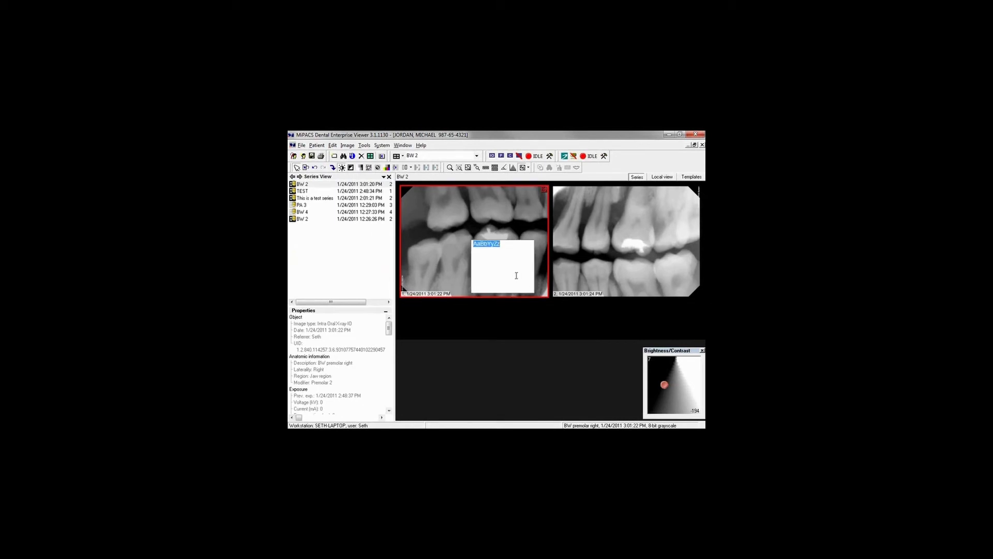
text(Test image.)
click(461, 232)
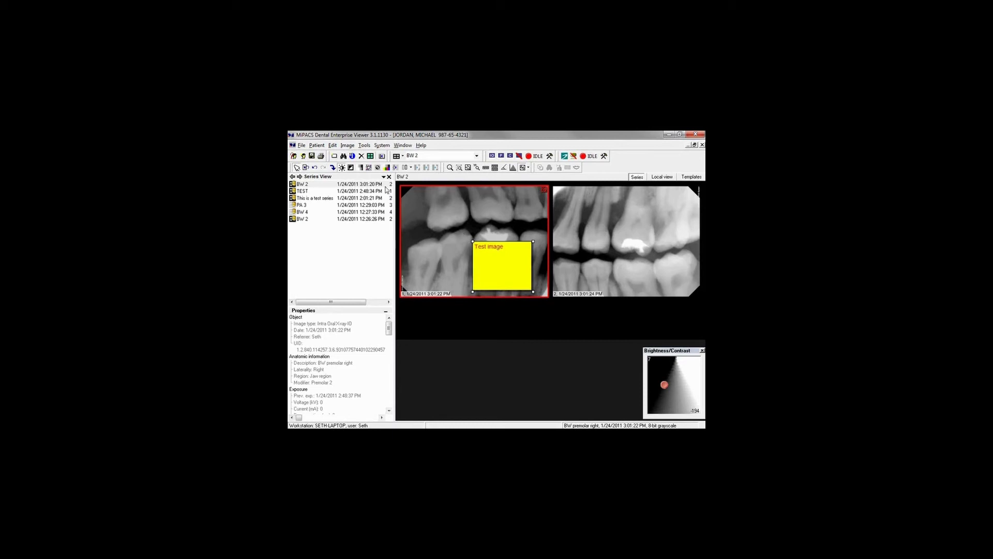
Apply the false-colour palette and save as a copy of the series, BW 2 (D)
click(387, 168)
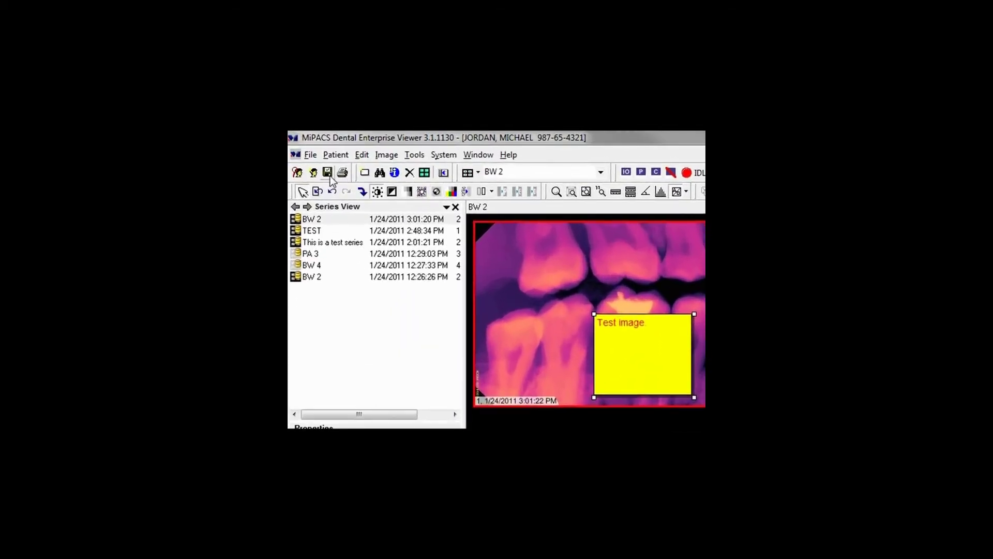
click(329, 174)
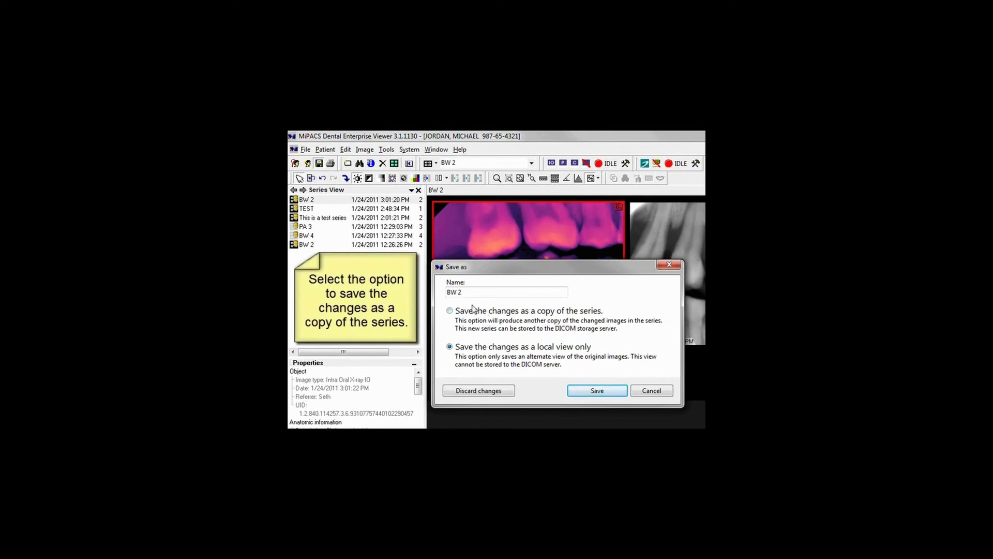
click(449, 311)
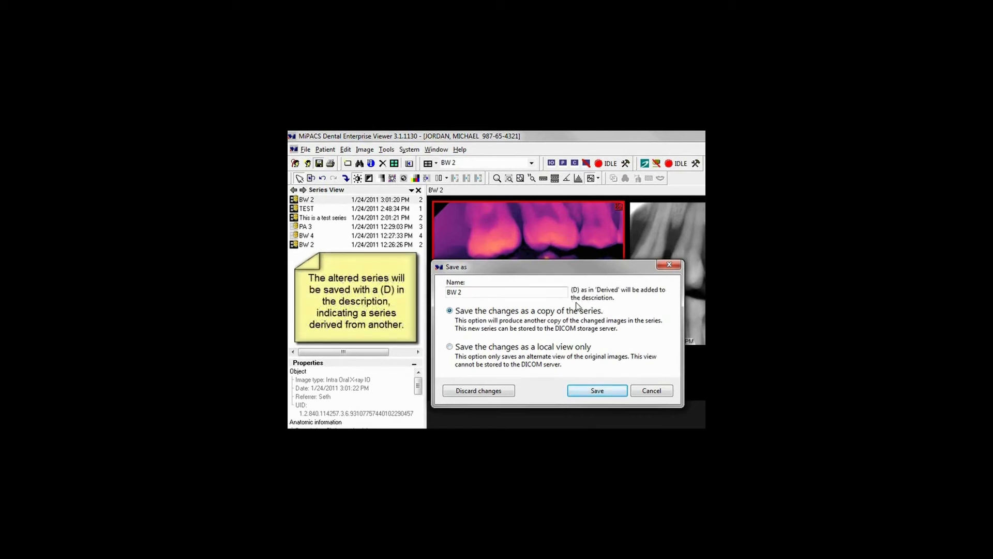
click(588, 389)
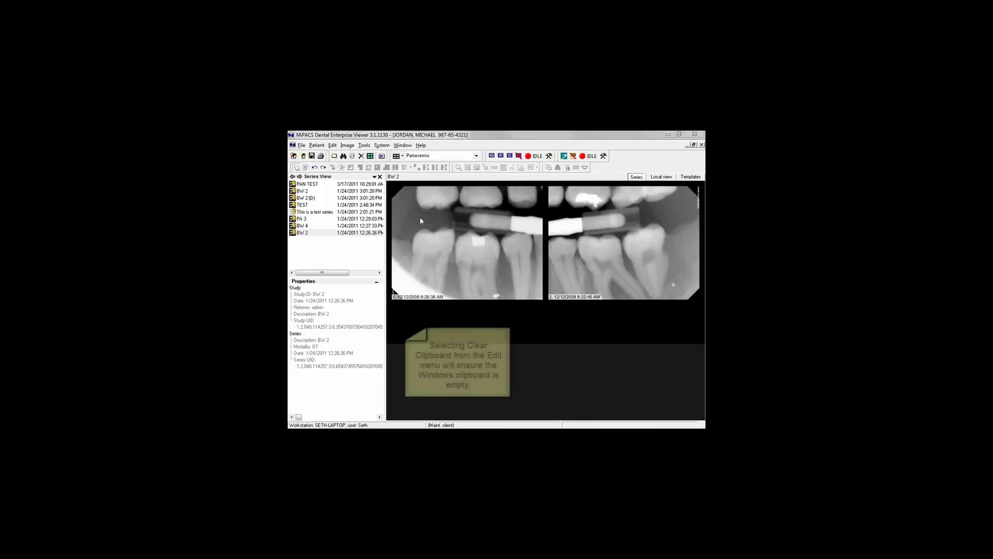
Clear the clipboard and copy both BW 2 bitewing images onto it
click(333, 145)
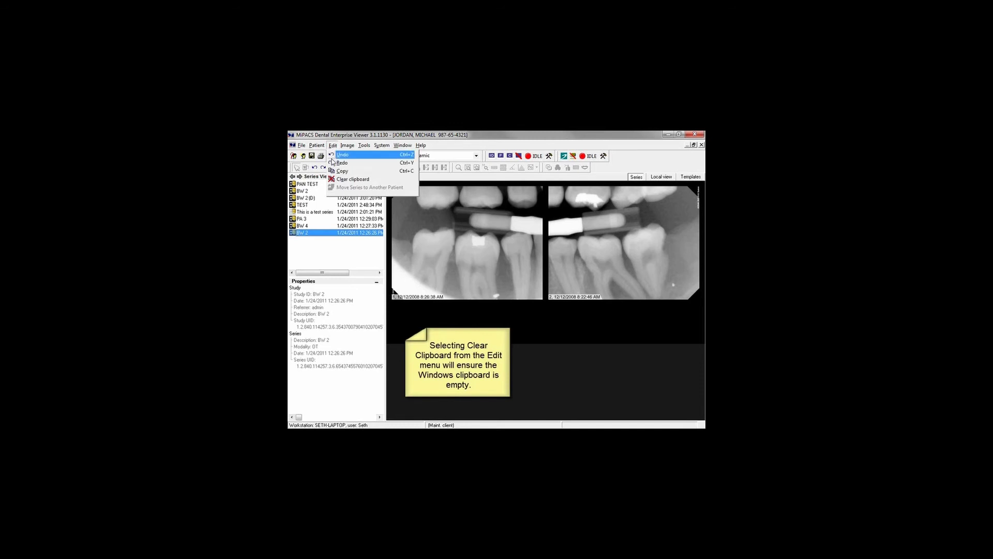
click(362, 179)
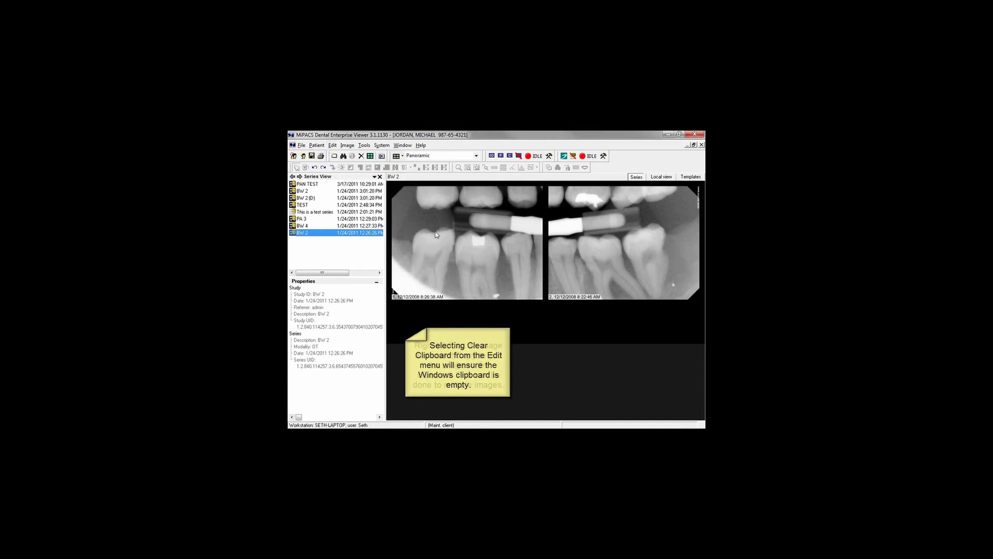
right_click(466, 240)
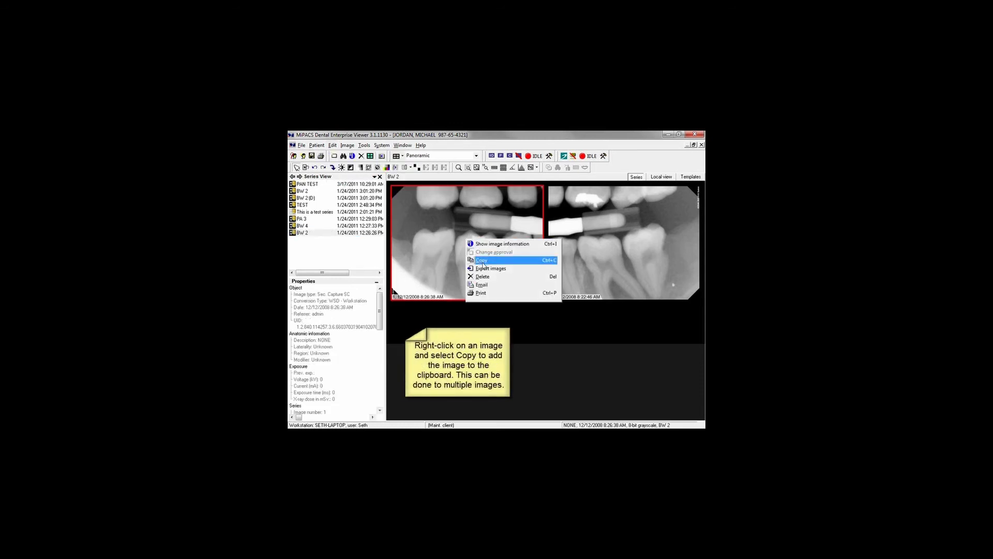
click(482, 261)
right_click(593, 265)
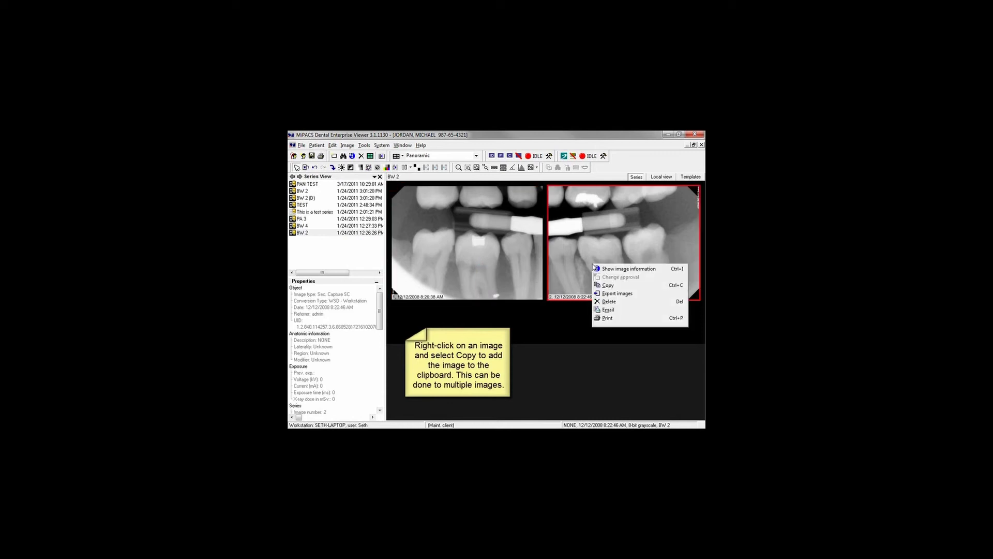
click(609, 285)
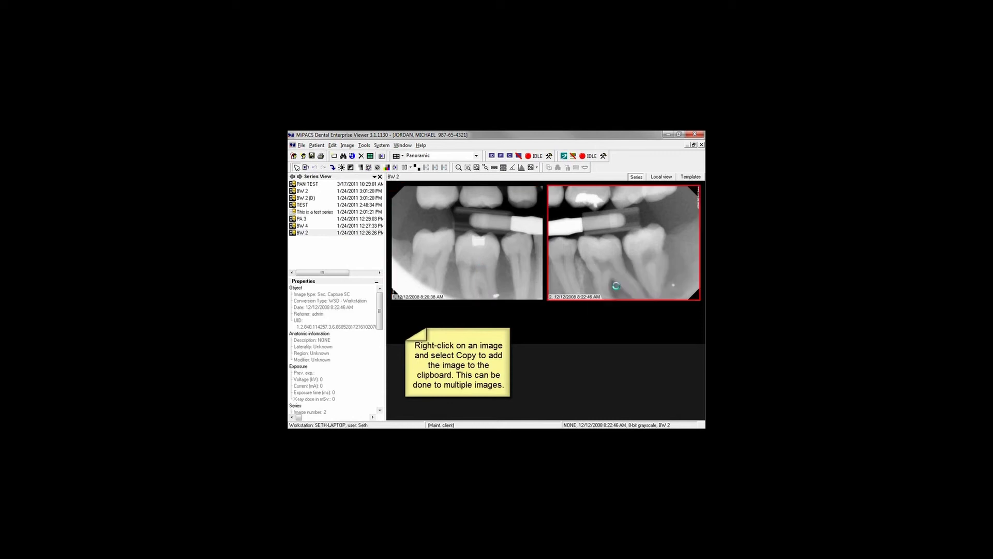
Copy the PAN TEST panoramic image and show all three copies on the light board
click(327, 185)
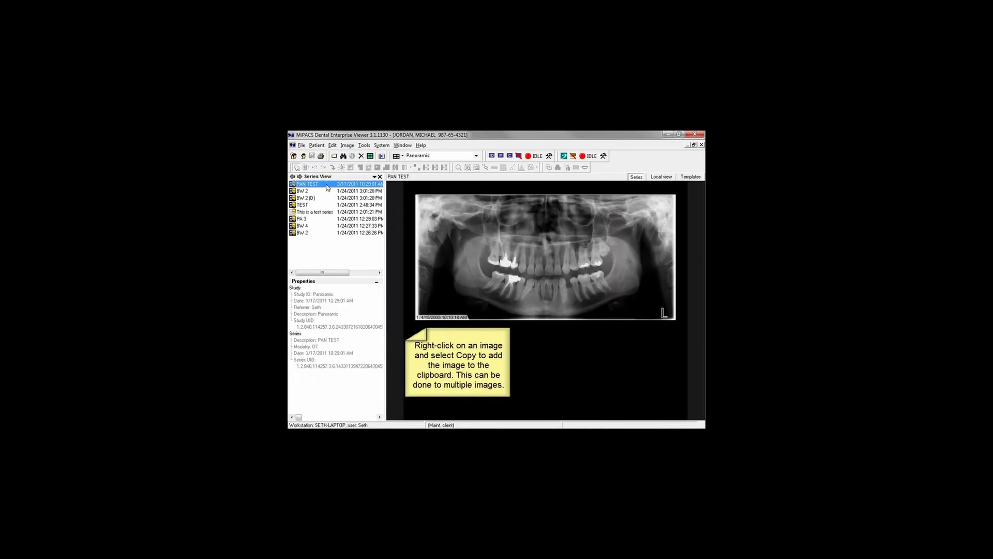
right_click(548, 247)
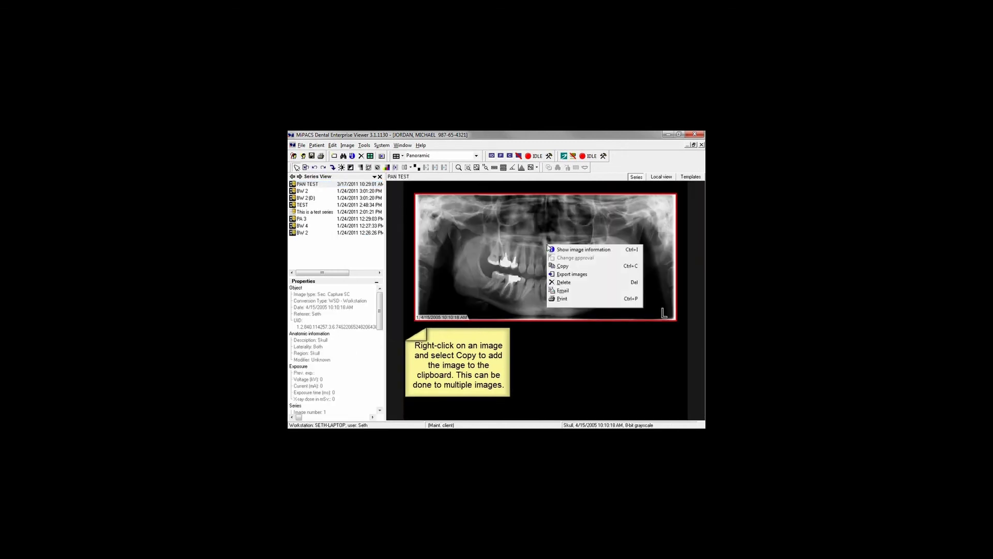
click(575, 266)
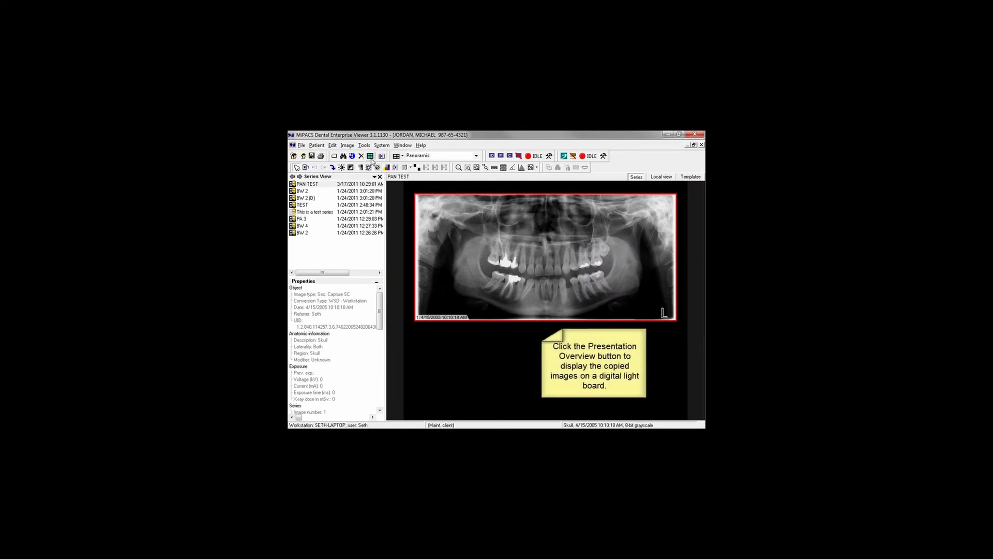
click(370, 157)
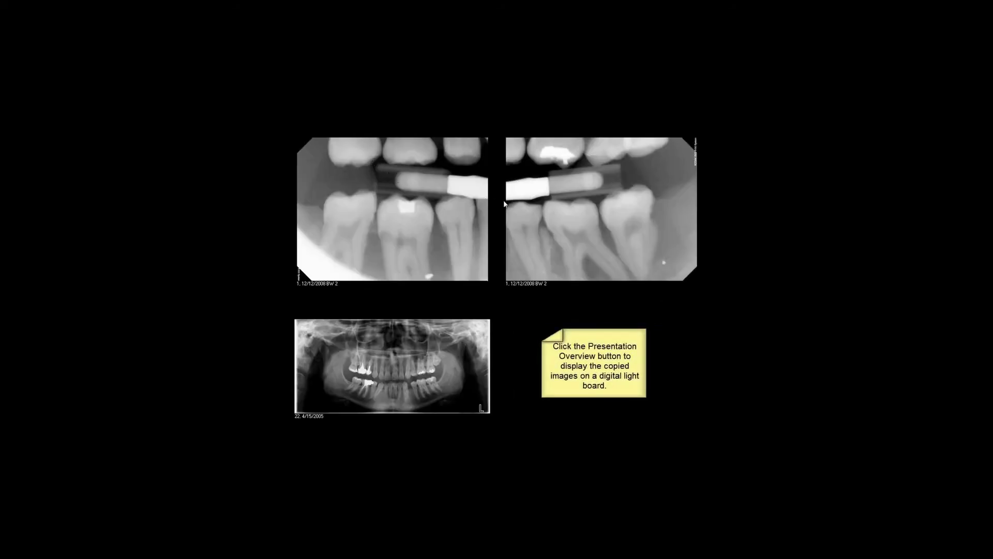
View the right bitewing and the panoramic at full size, then exit the light board
double_click(599, 218)
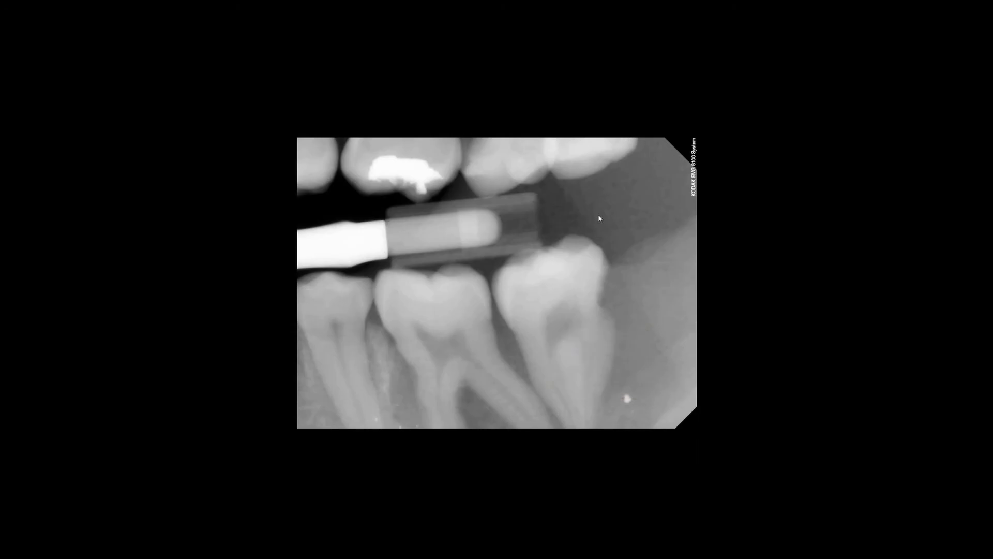
double_click(599, 218)
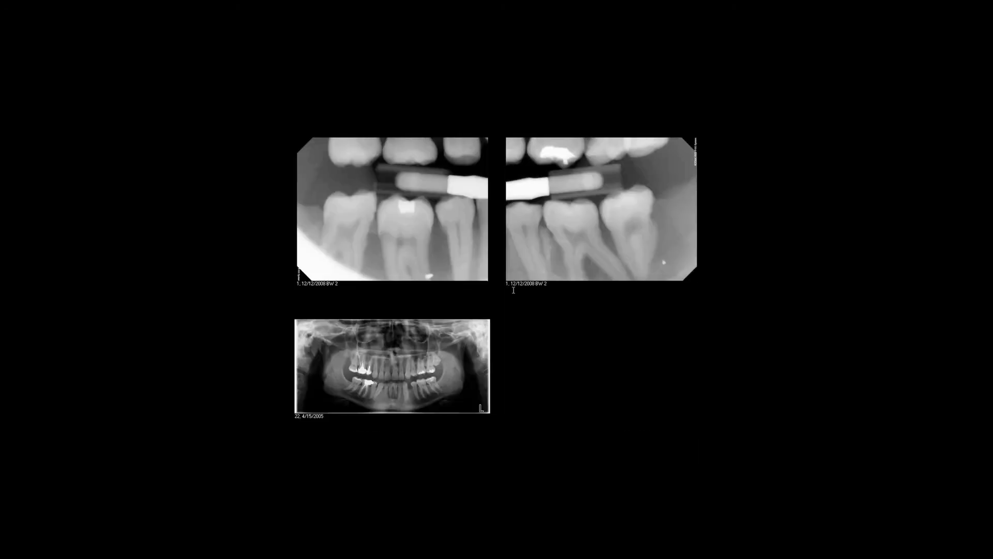
double_click(454, 357)
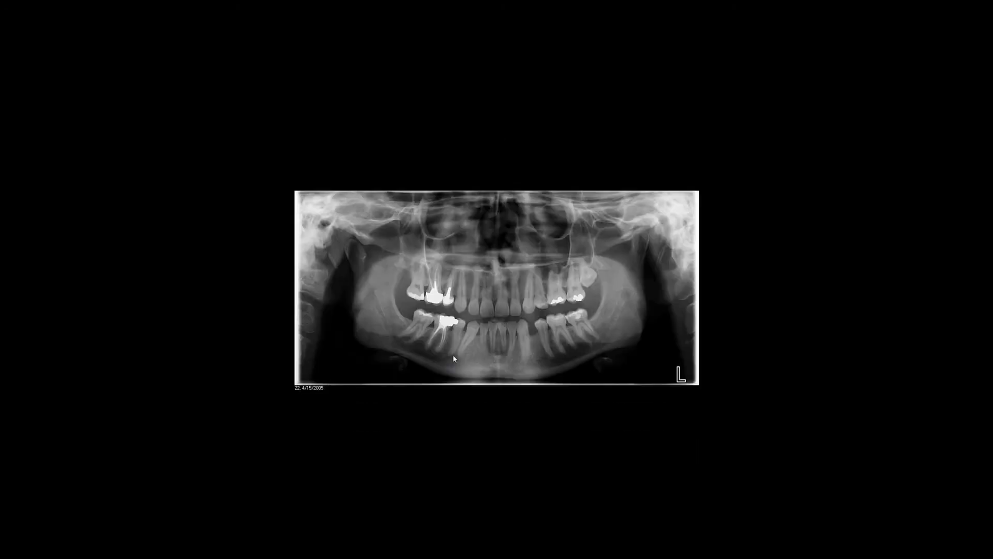
double_click(453, 358)
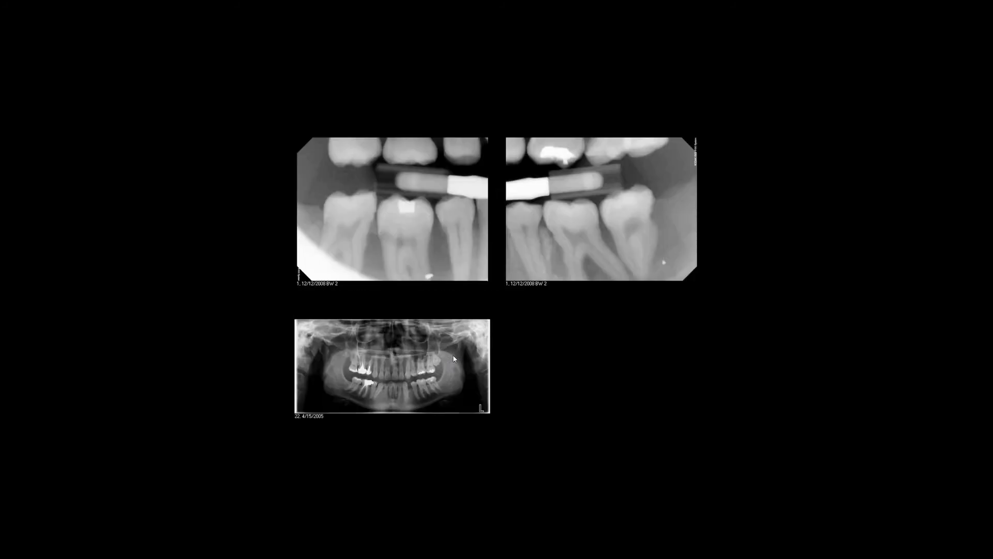
key(Escape)
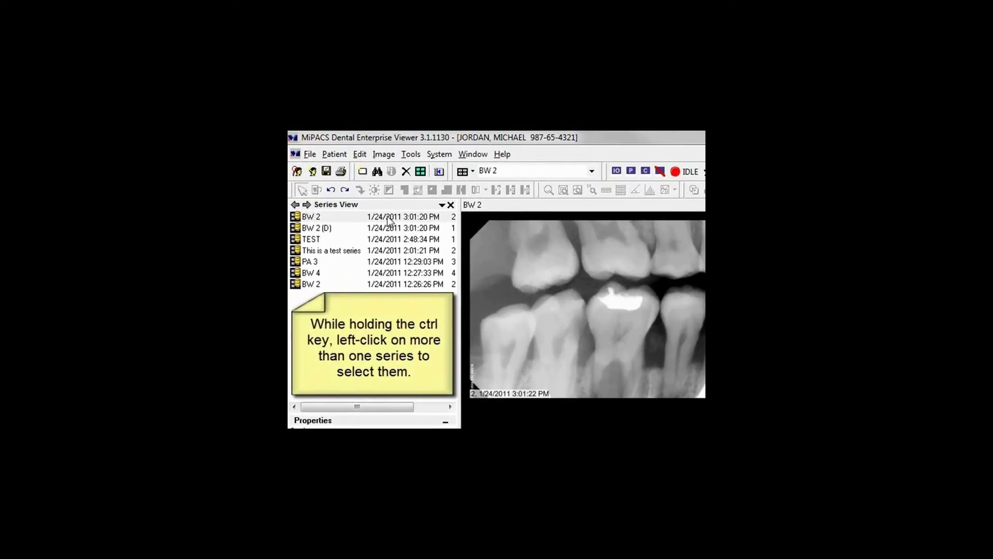
Compare the newest and oldest BW 2 series side by side in Local View
click(389, 219)
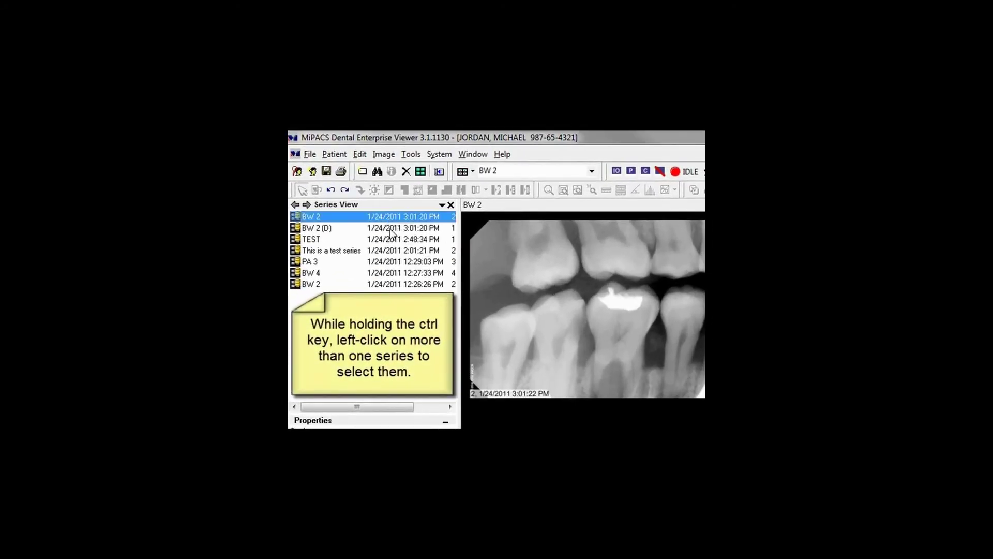
ctrl+click(392, 285)
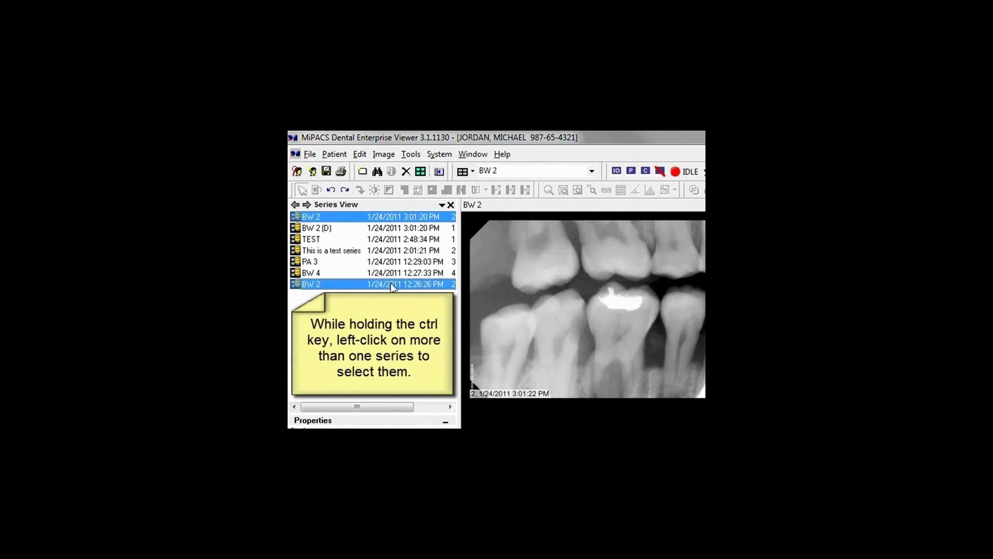
right_click(389, 219)
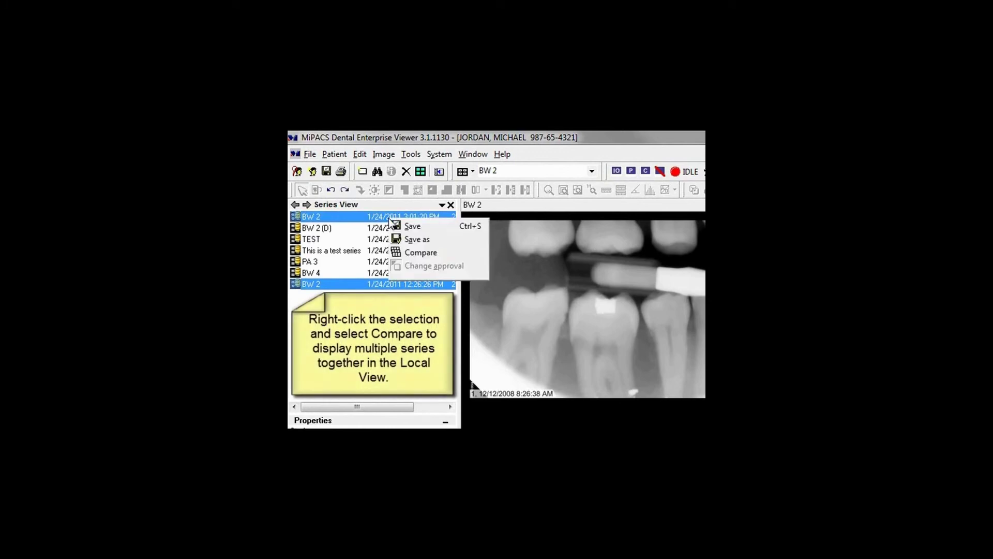
click(409, 252)
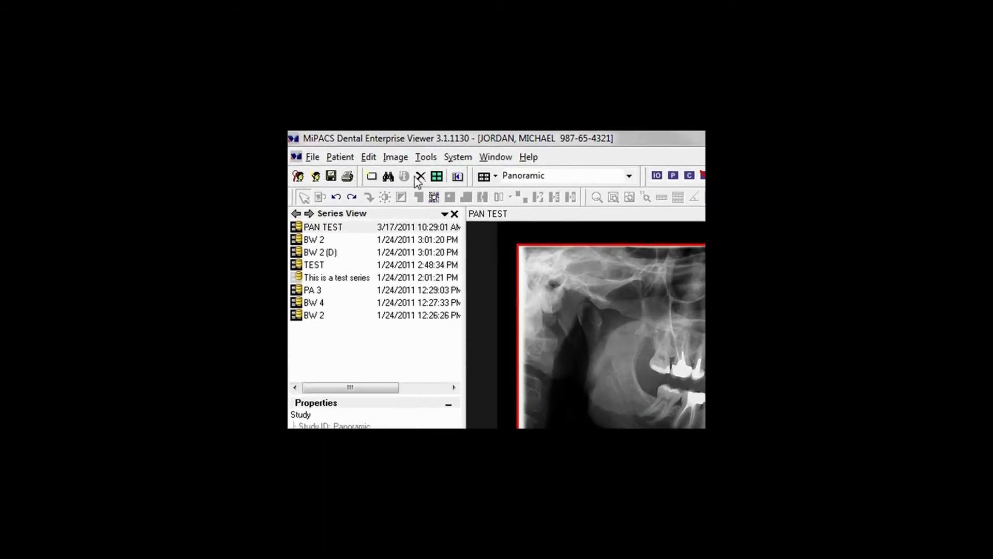
Export the images to CD drive e: with a DICOM DIR file included
click(397, 157)
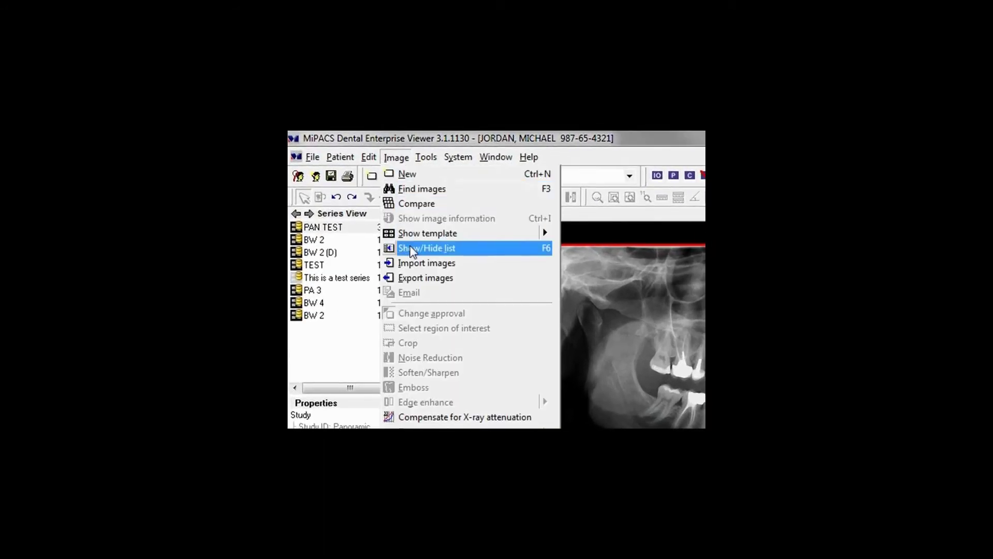
click(413, 279)
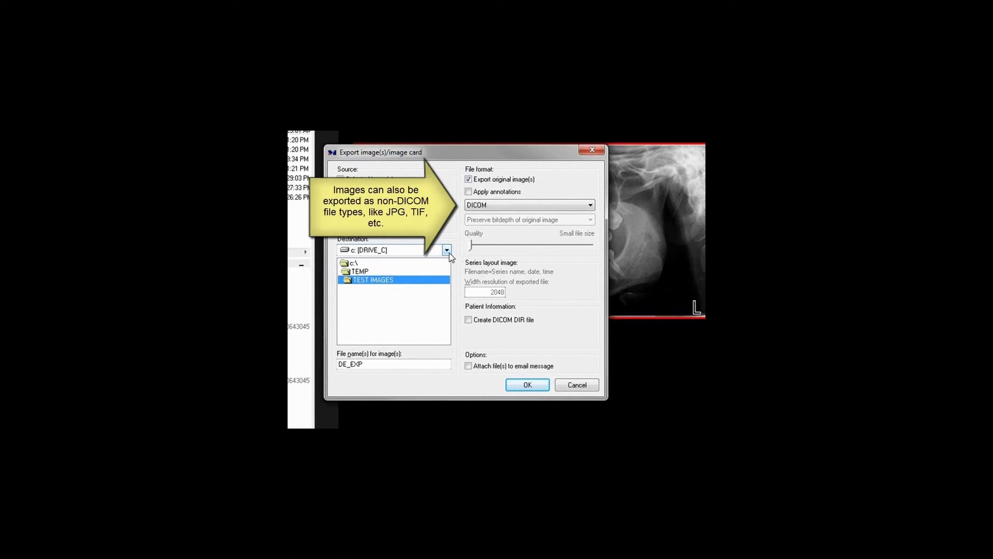
click(447, 251)
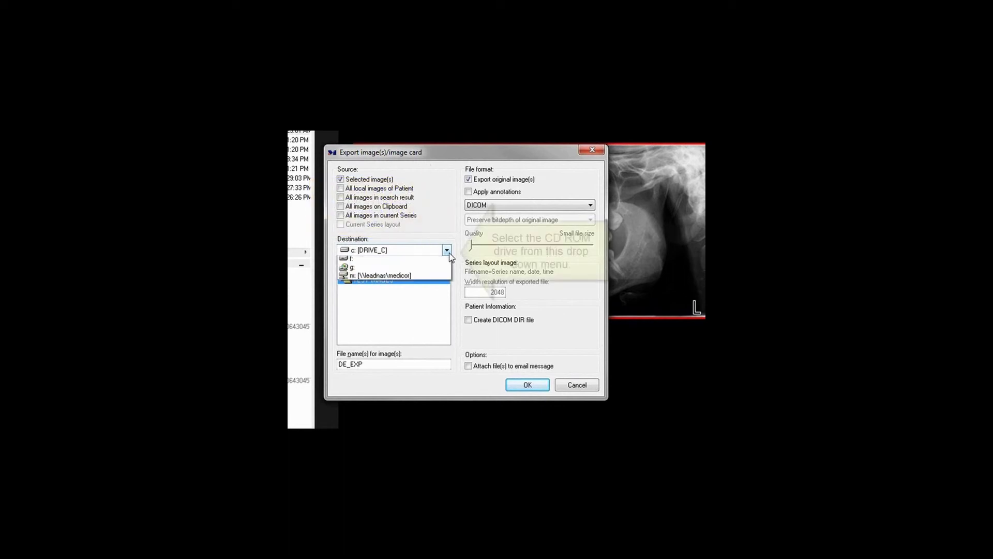
click(404, 278)
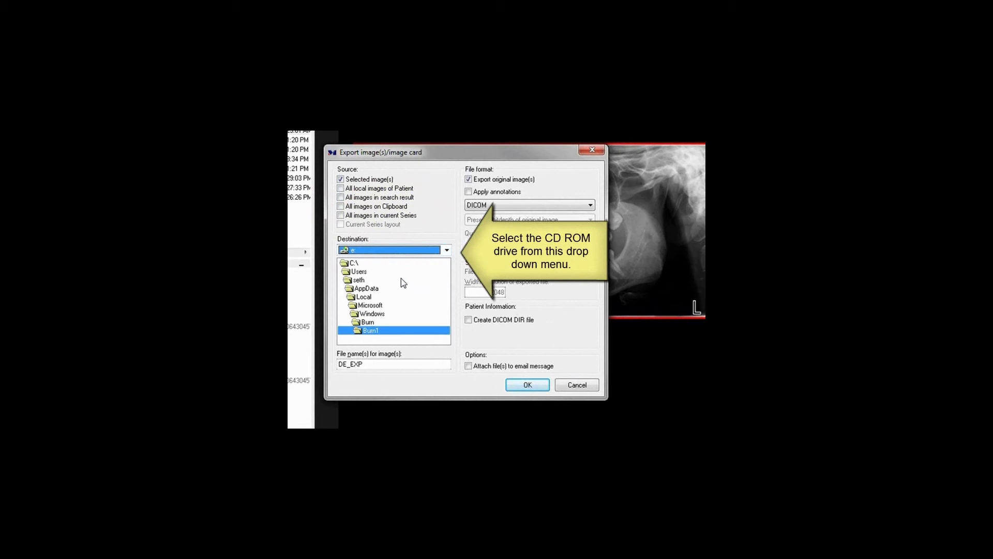
click(468, 320)
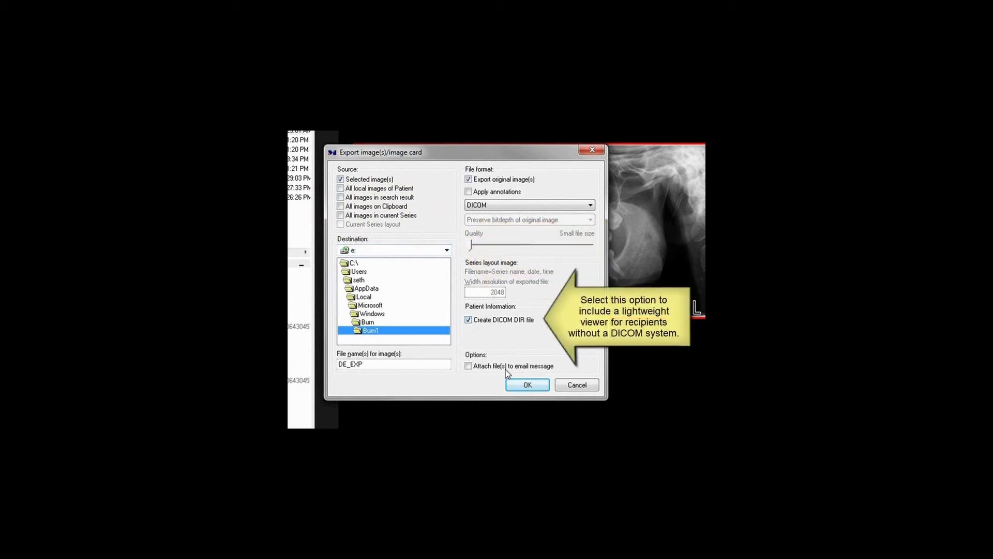
click(521, 382)
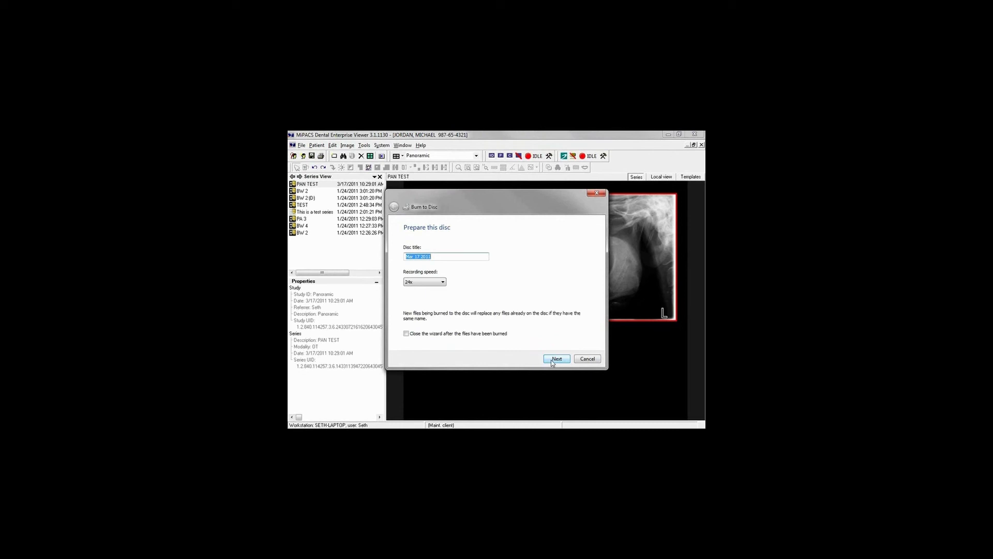
Accept the Prepare this disc settings to start burning the exported files
click(553, 361)
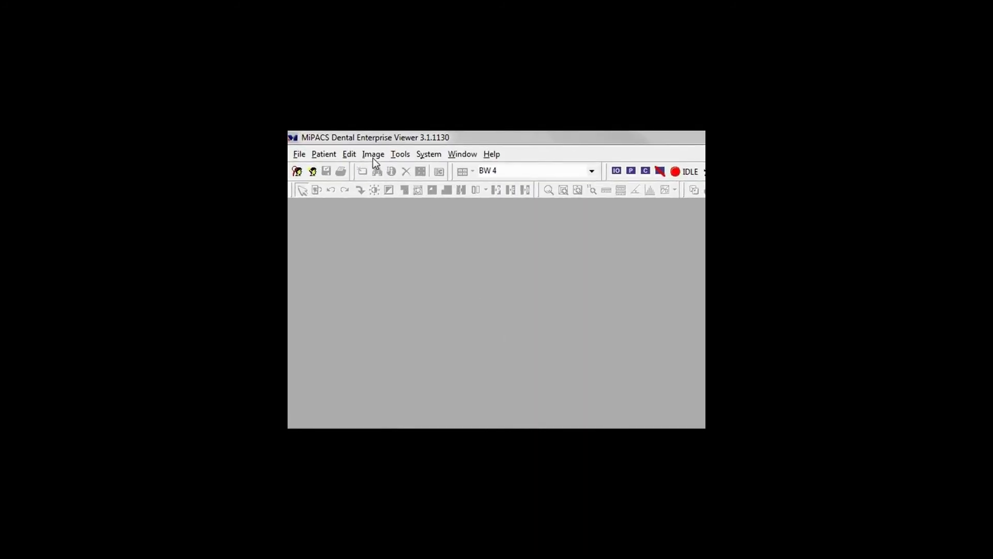
Start an image import and browse to the TEST IMAGES folder
click(374, 156)
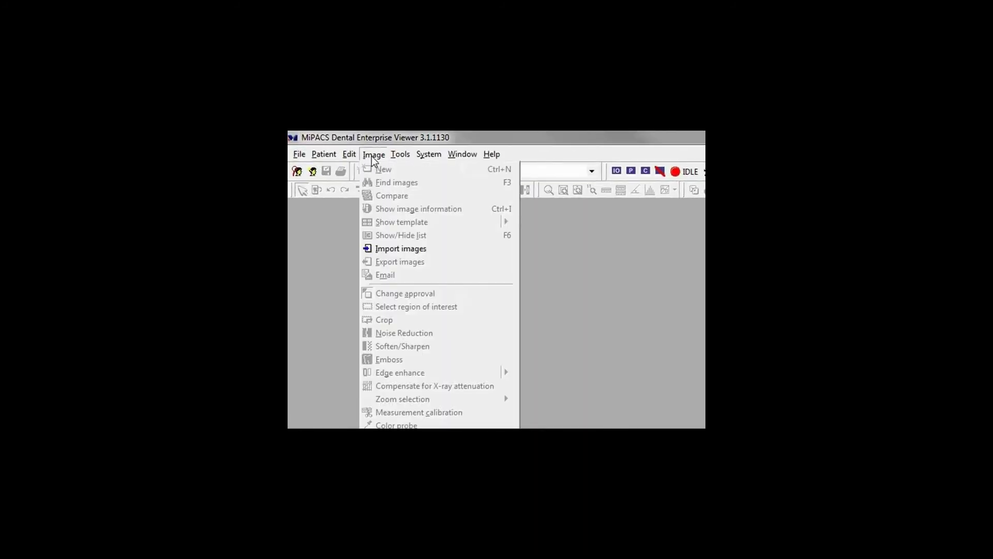
click(367, 248)
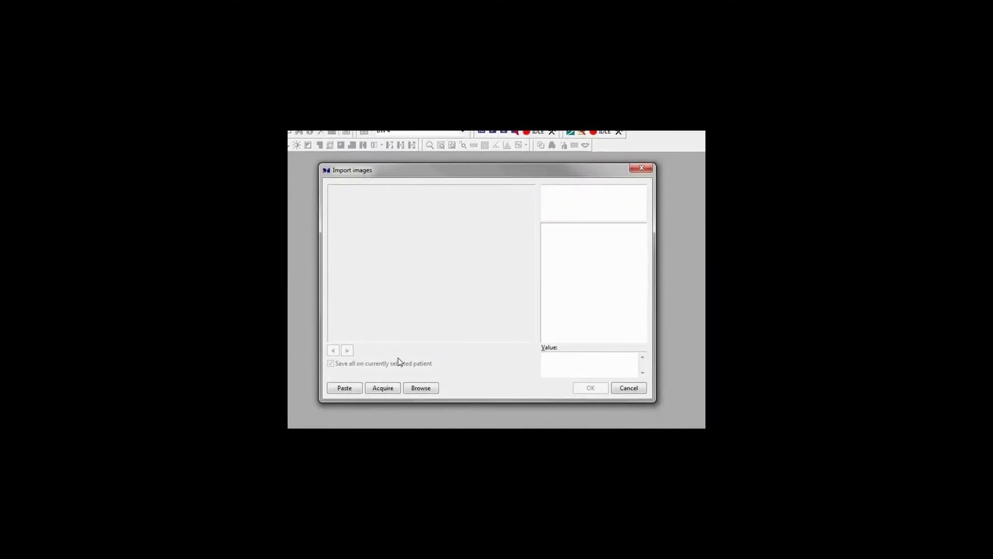
click(421, 389)
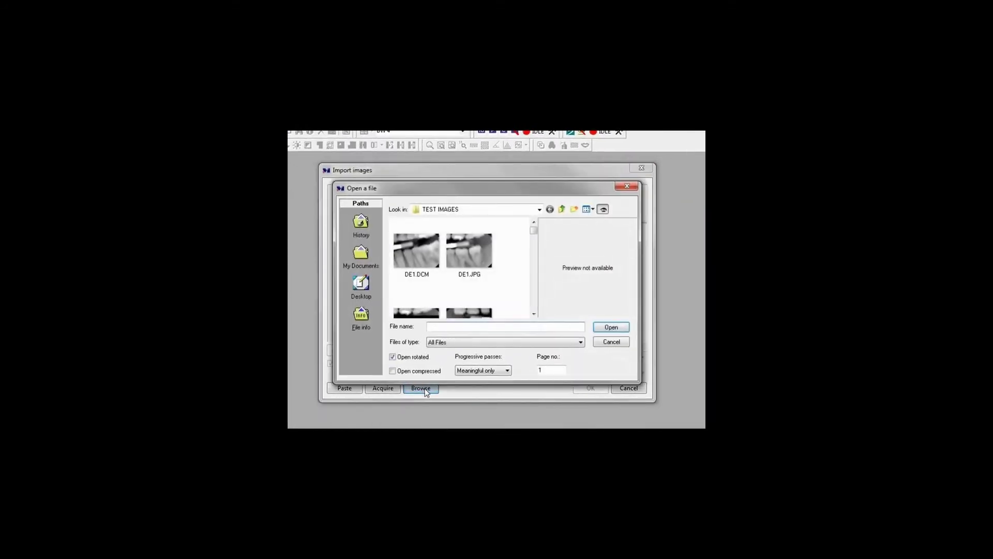
click(539, 210)
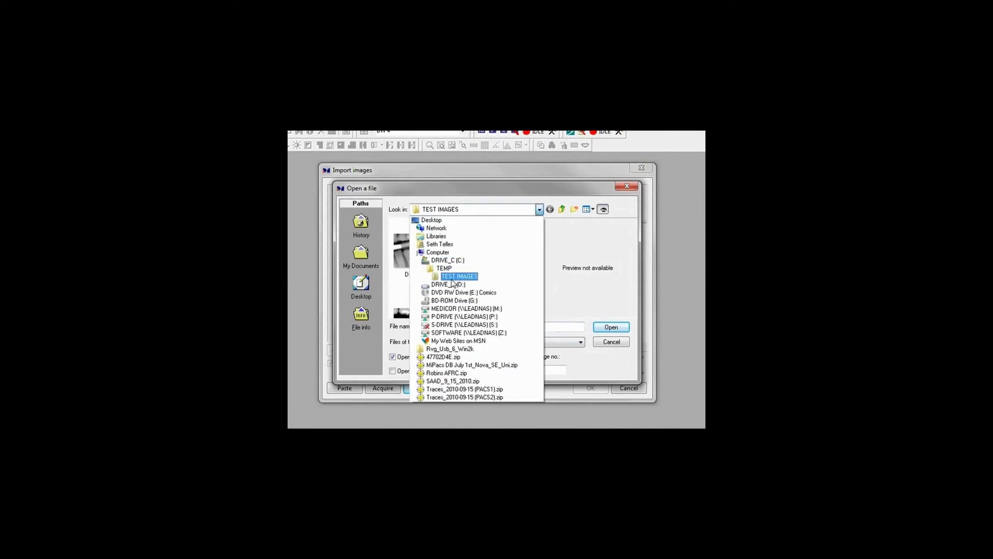
click(454, 278)
Import DE1.DCM through DE4.DCM and open the patient they were imported to
click(412, 257)
scroll(412, 264, down, 1)
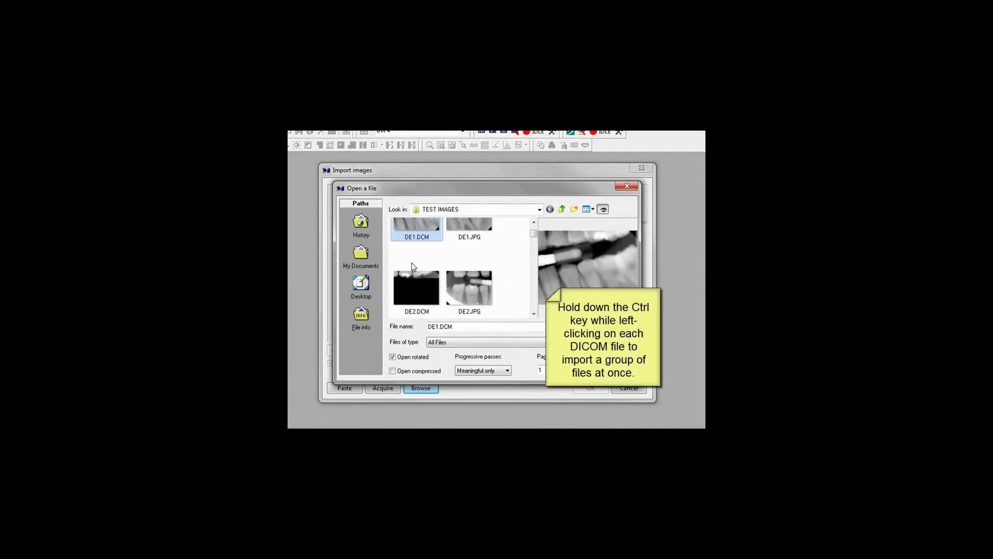
ctrl+click(412, 286)
scroll(413, 289, down, 1)
scroll(413, 288, down, 1)
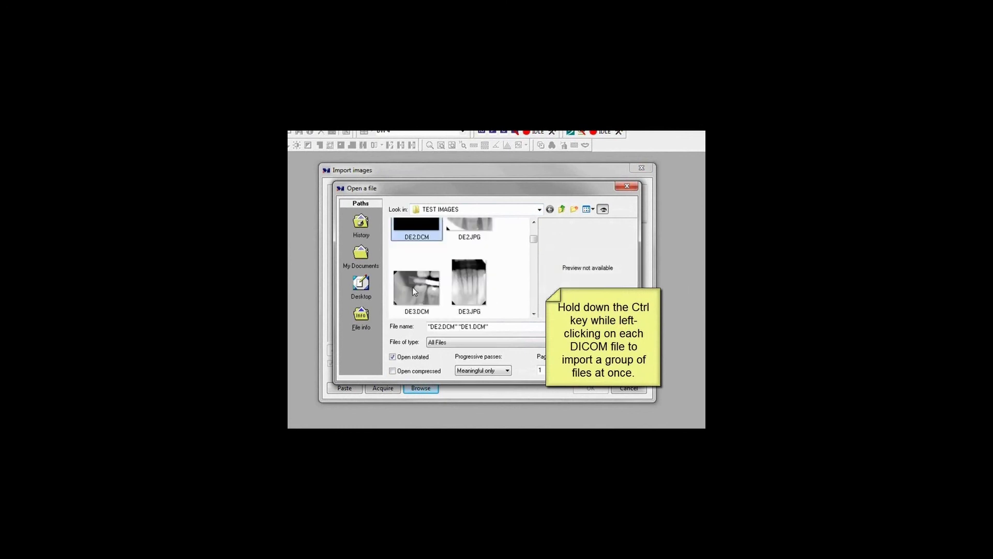
ctrl+click(412, 287)
scroll(412, 288, down, 1)
scroll(411, 288, down, 1)
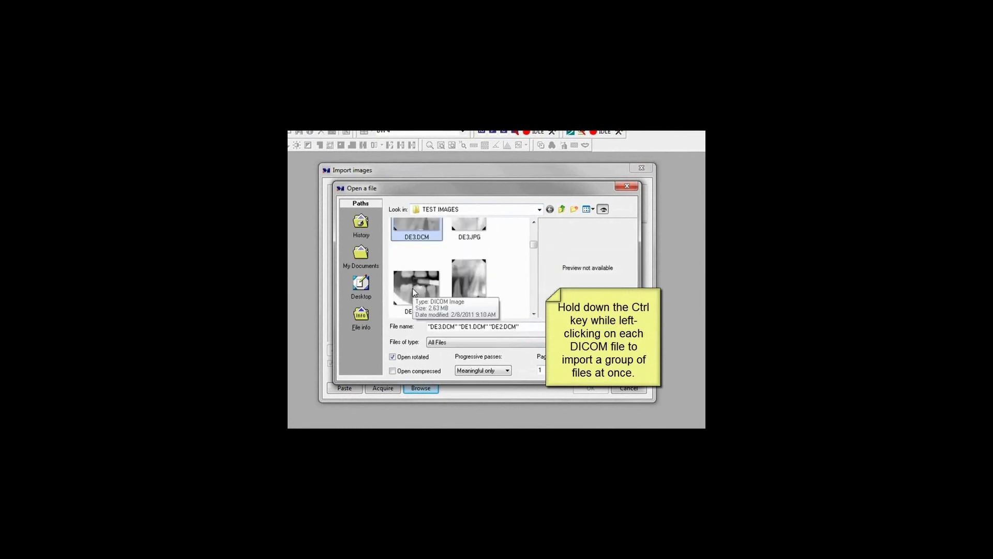
ctrl+click(412, 288)
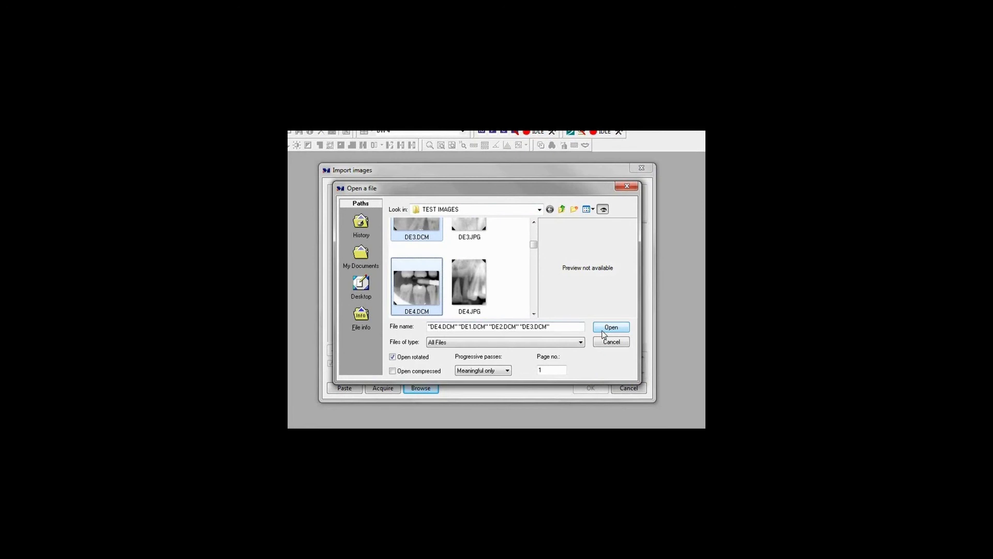
click(604, 329)
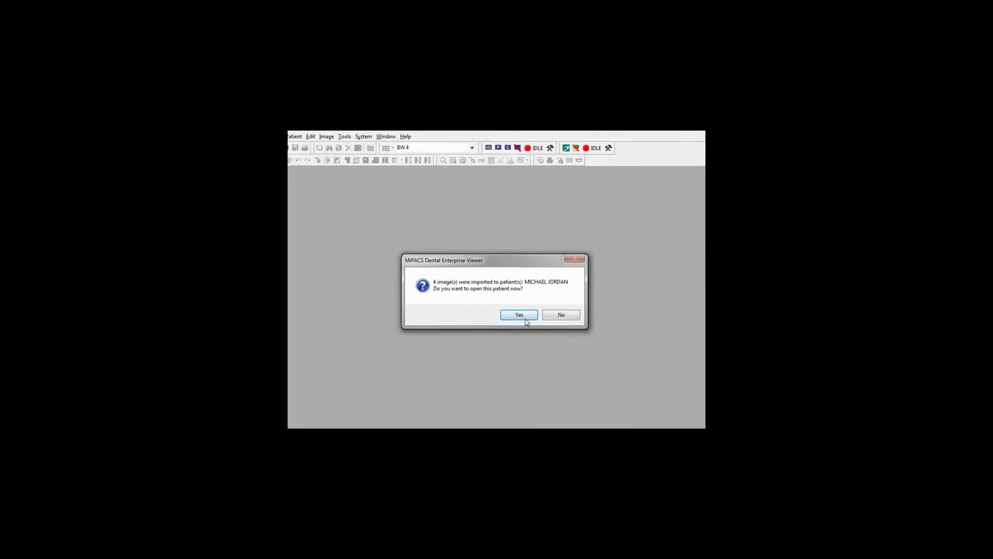
click(523, 316)
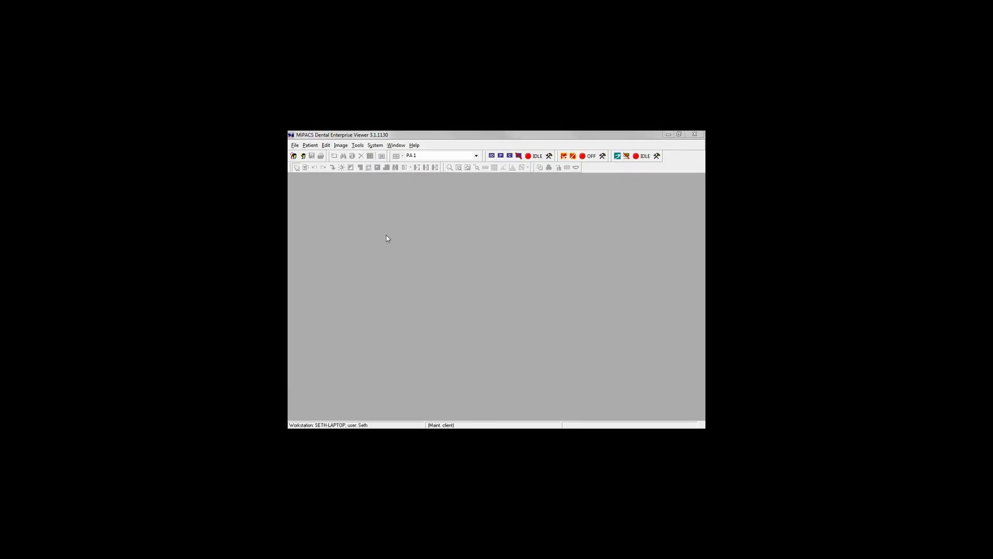
Search for the patient by surname in the Patient name field
click(294, 157)
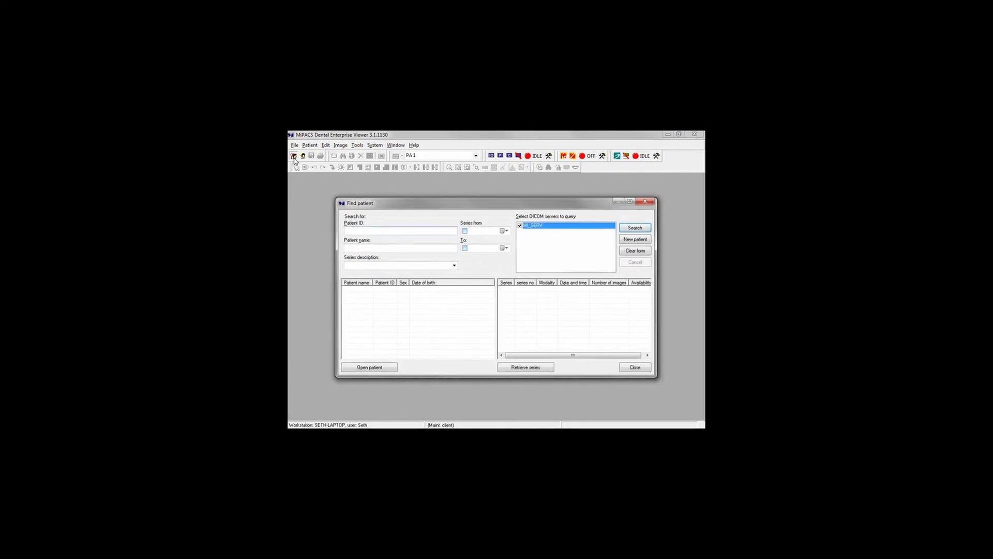
click(353, 249)
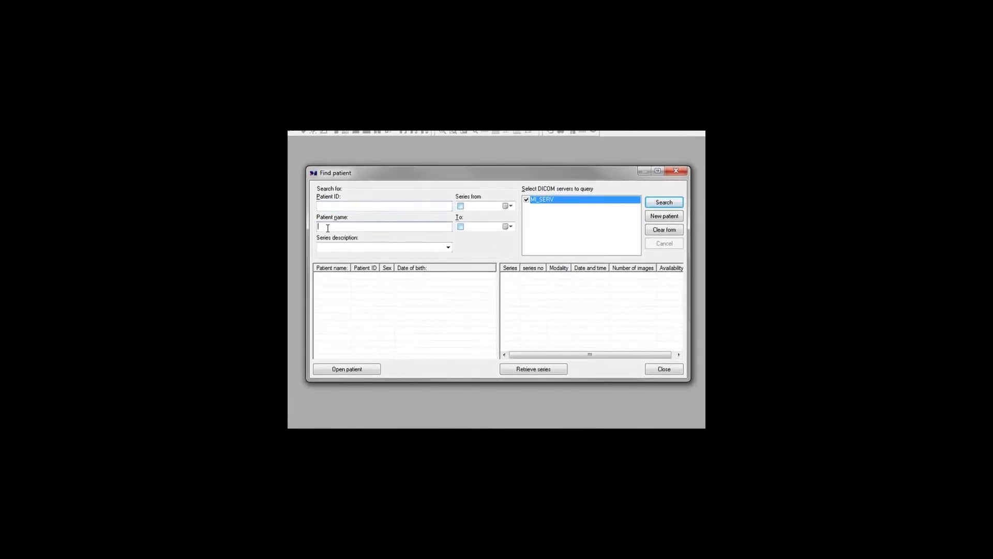
text(JOHNSON)
click(666, 204)
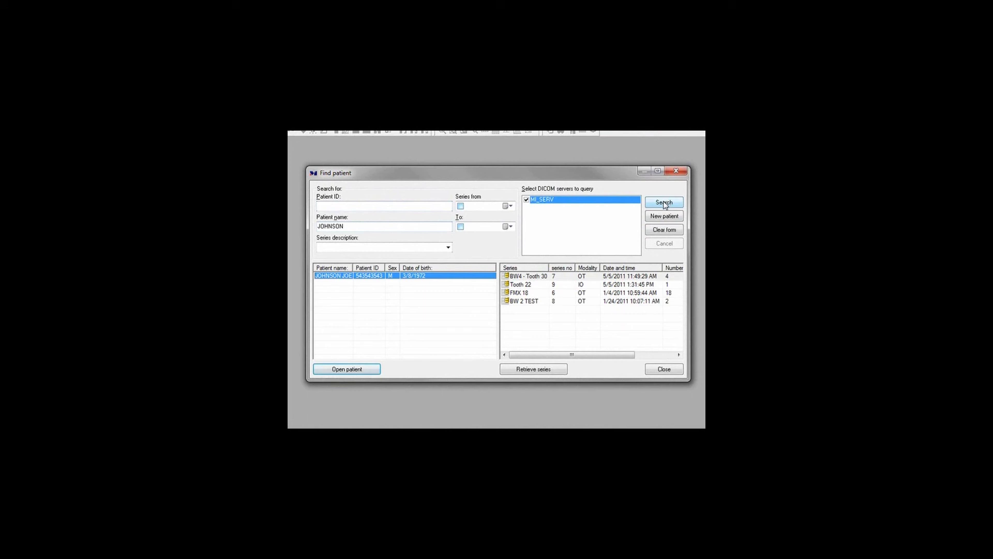
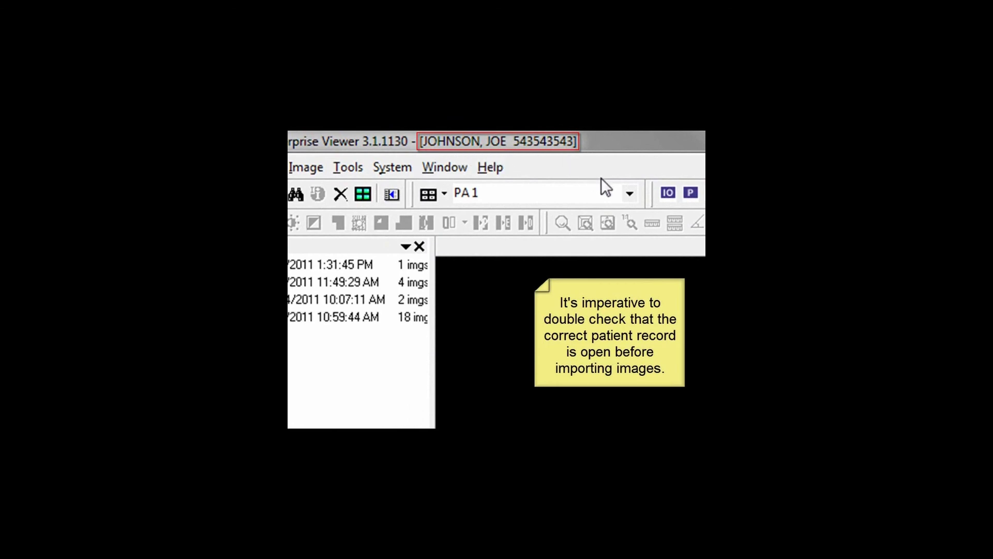
Choose the BW 4 template and create a new series with four empty bitewing frames
click(630, 195)
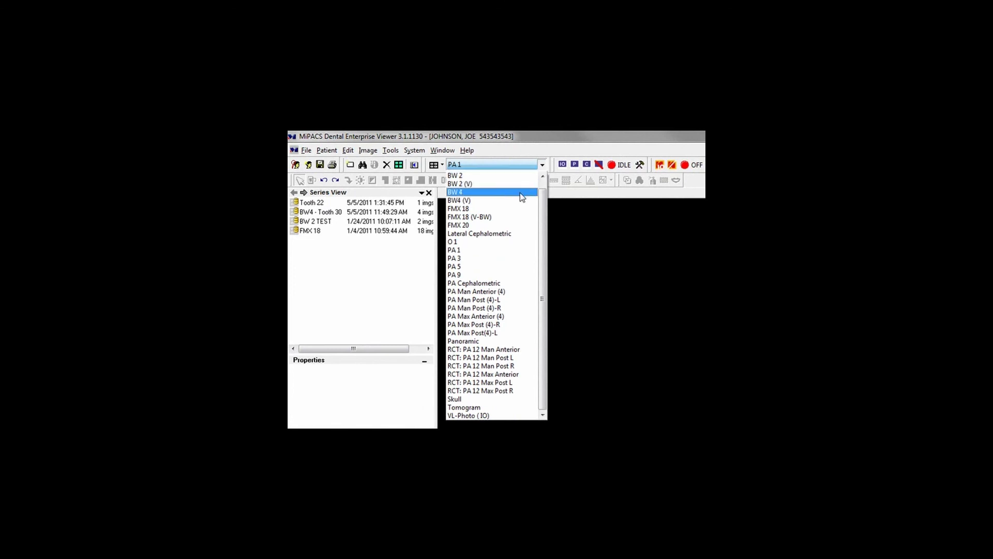
click(522, 196)
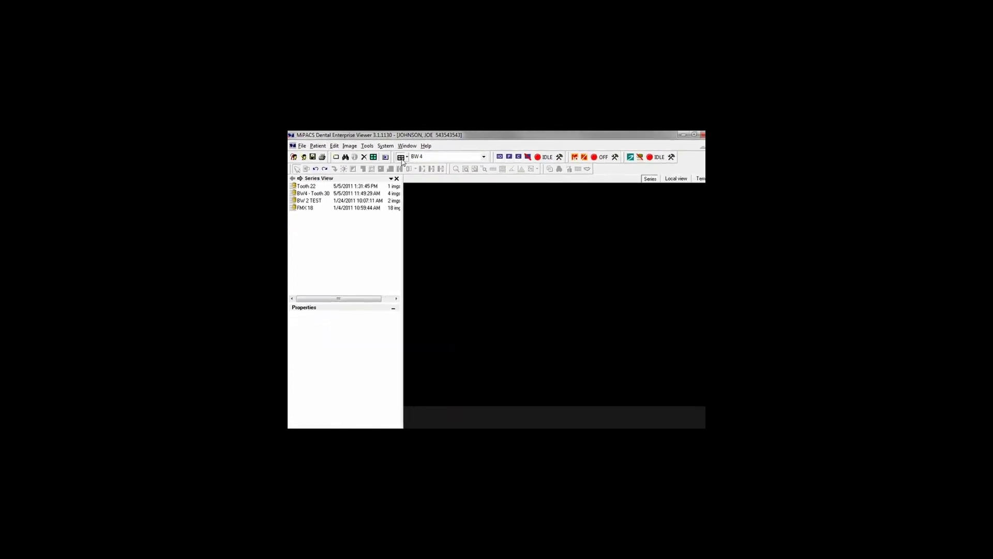
click(401, 157)
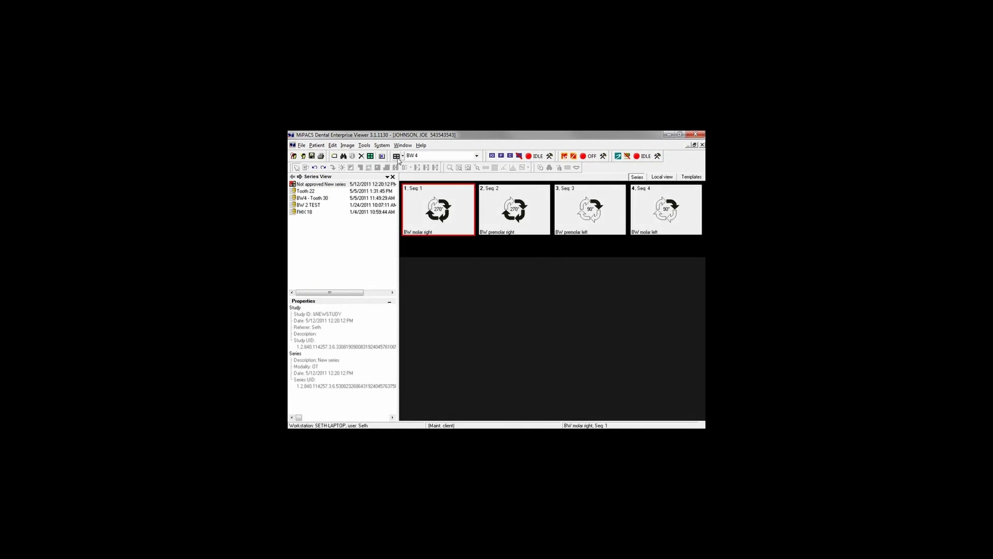
click(347, 145)
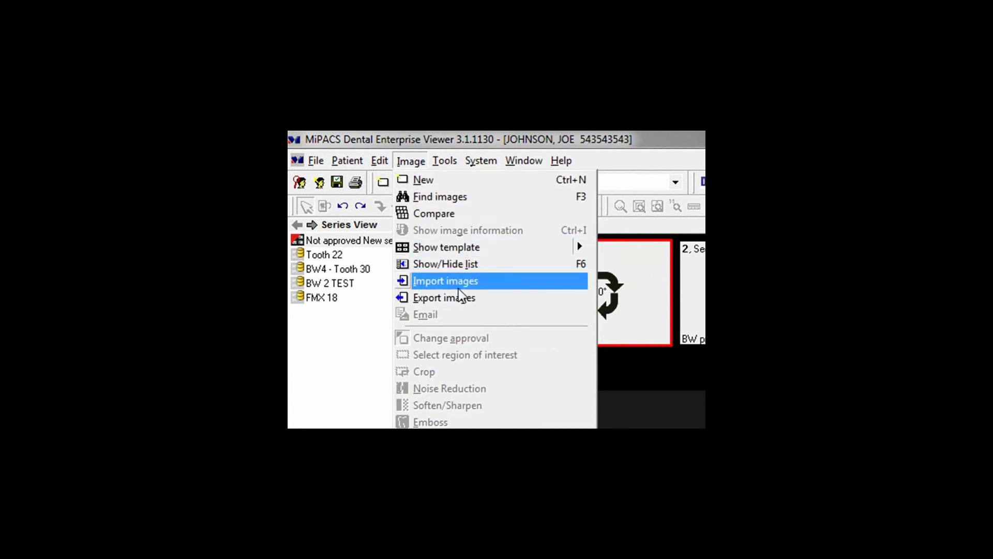
Start an image import and browse to the IMAGES folder on drive C
click(482, 284)
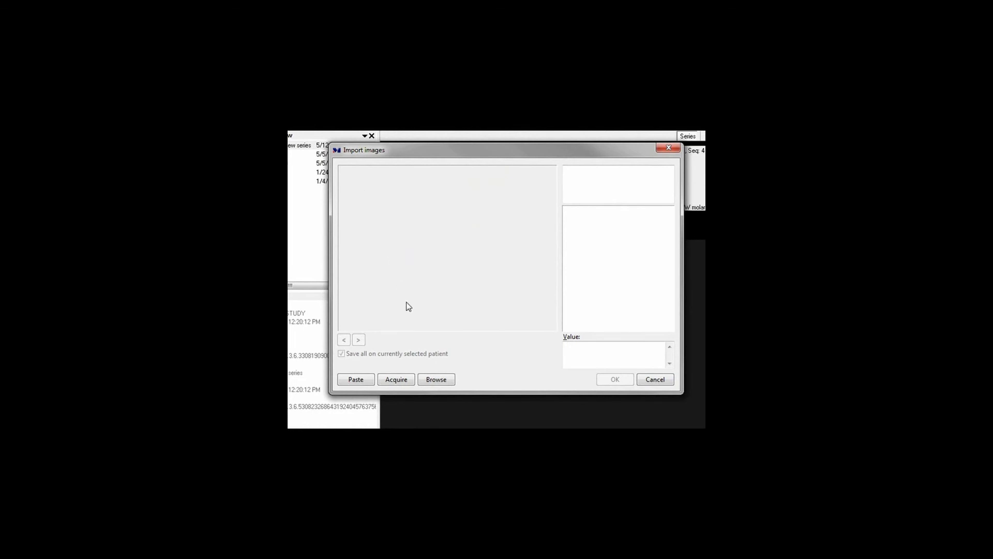
click(436, 379)
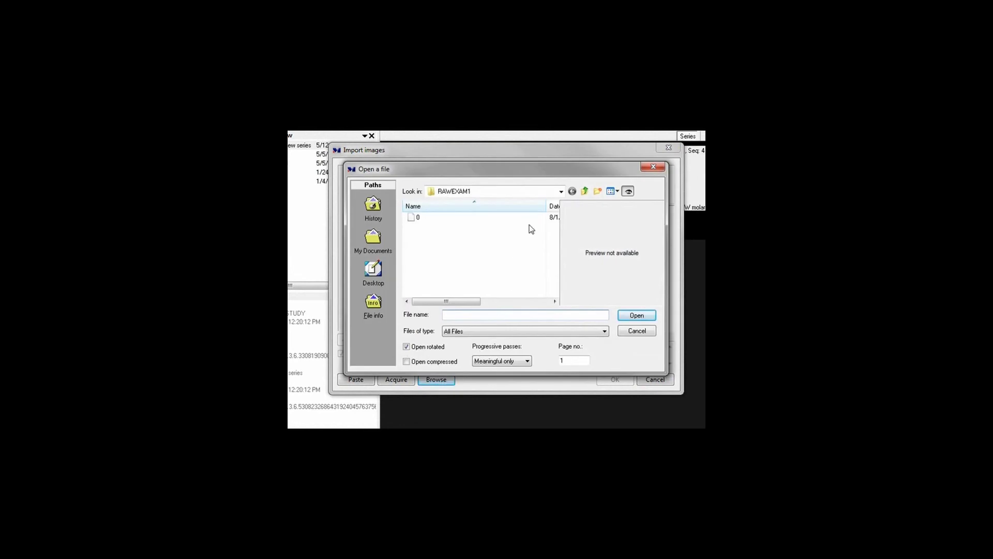
click(561, 191)
click(561, 192)
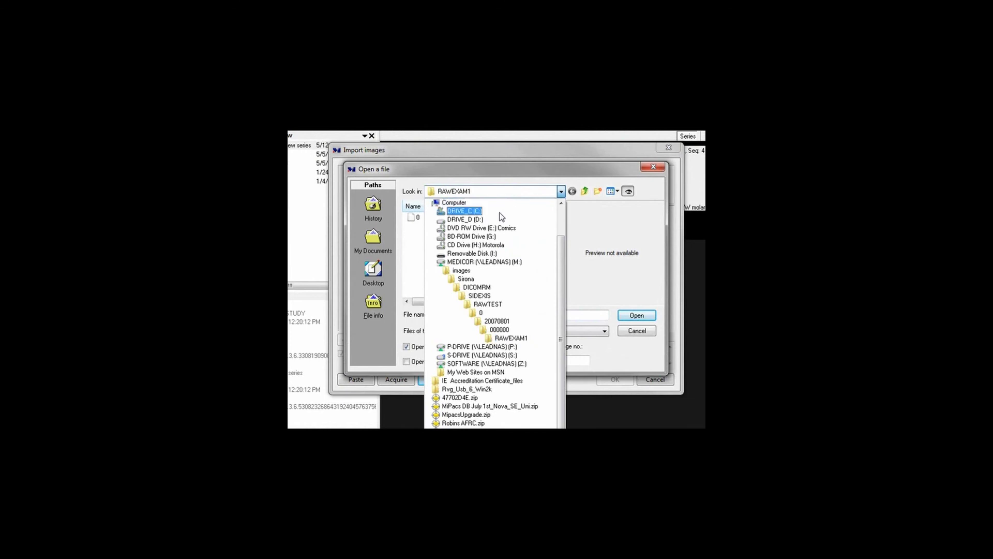
click(501, 215)
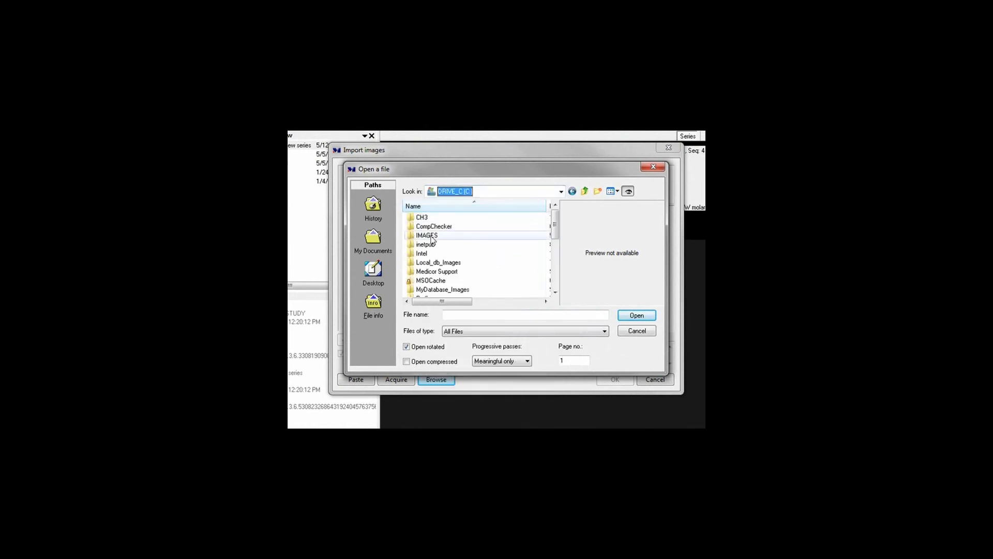
click(431, 237)
double_click(432, 237)
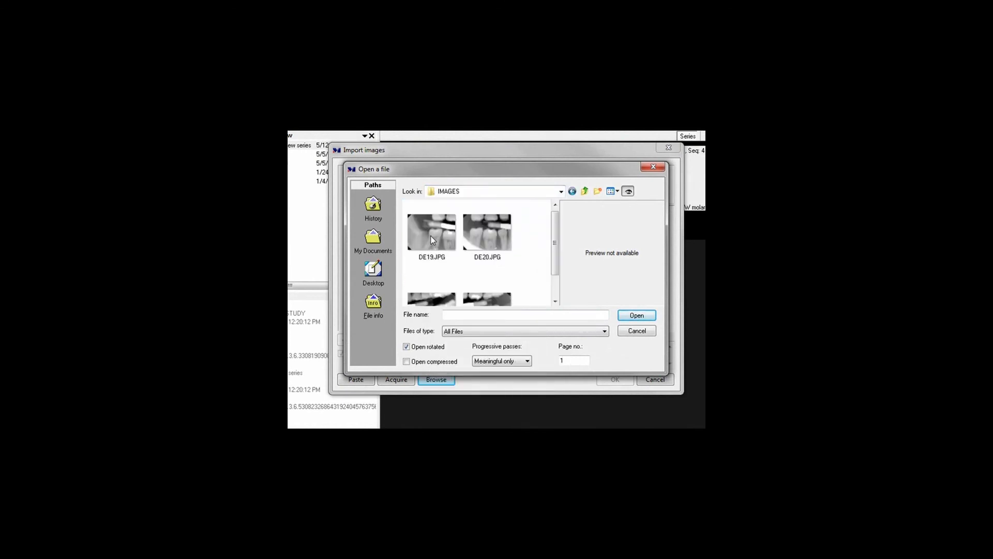
Select DE19.JPG, DE20.JPG, DE21.JPG and DE22.JPG and import them into the template
click(431, 236)
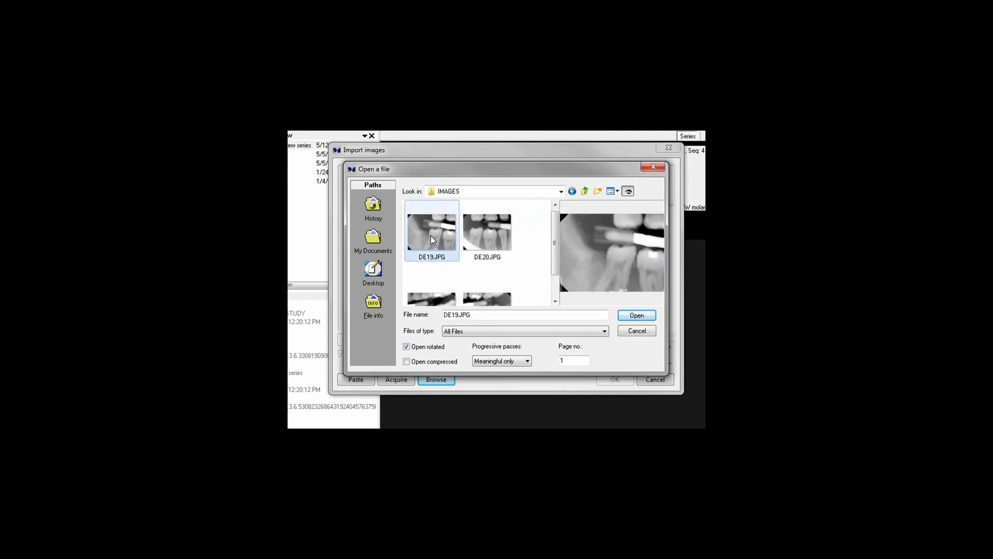
ctrl+click(480, 236)
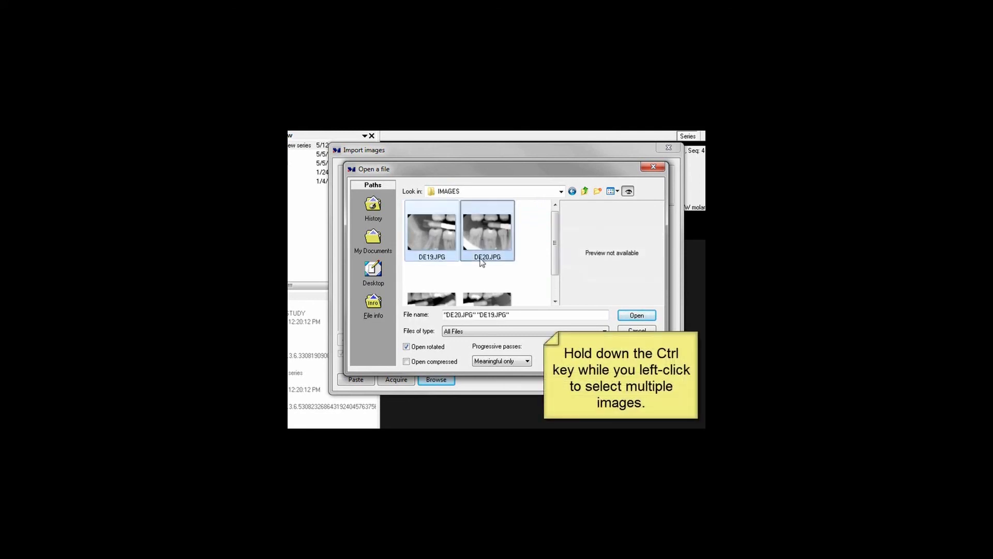
ctrl+click(432, 298)
ctrl+click(490, 299)
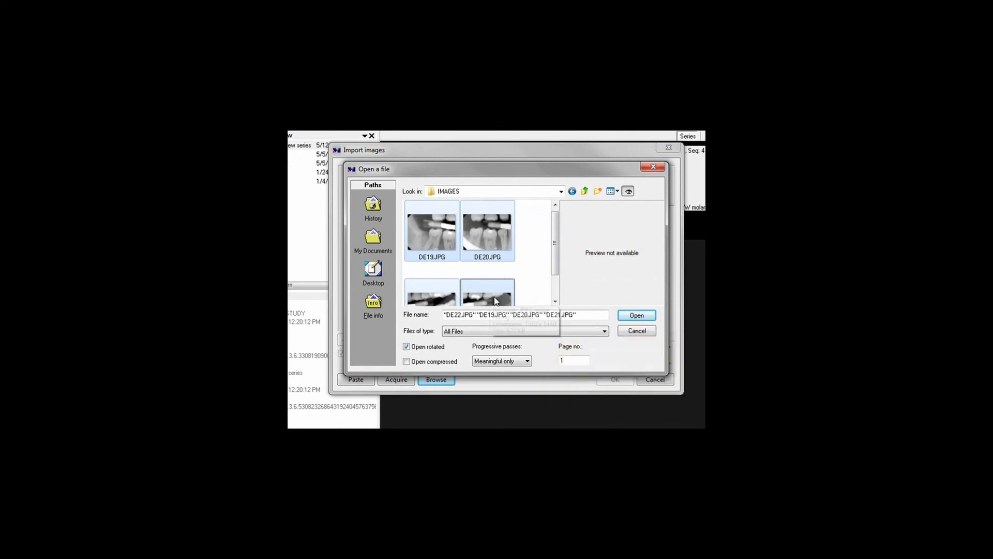
click(636, 315)
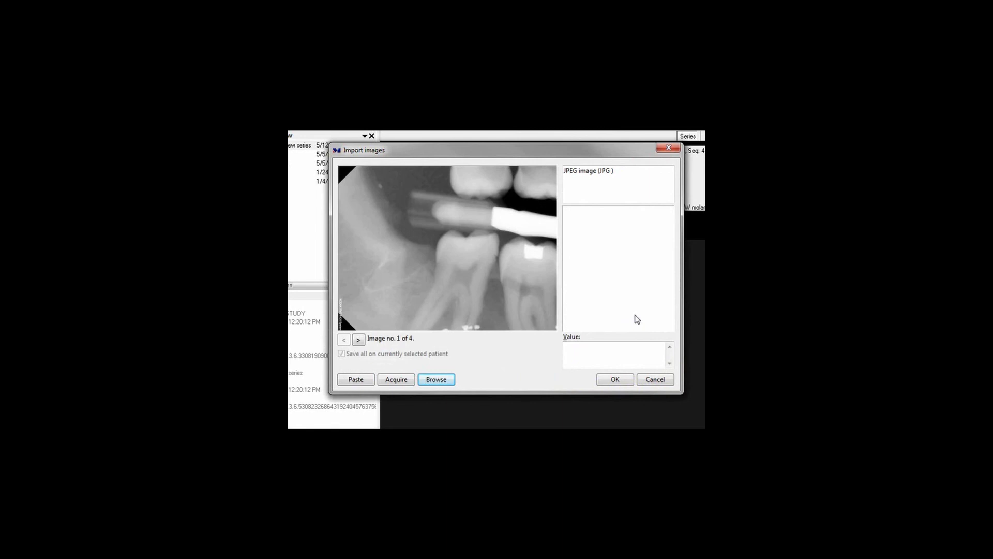
click(615, 379)
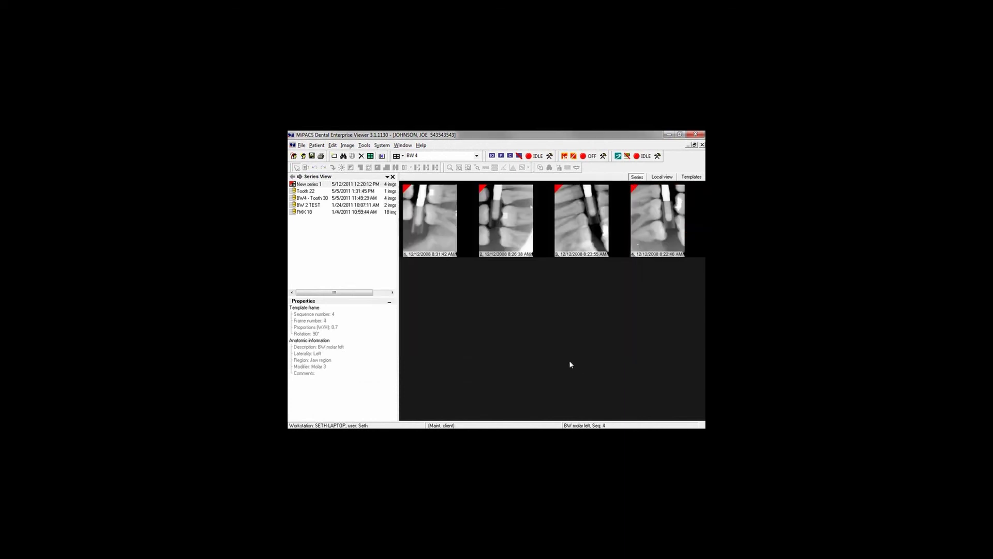
Rotate each of the four bitewing radiographs a quarter turn to landscape orientation
click(446, 206)
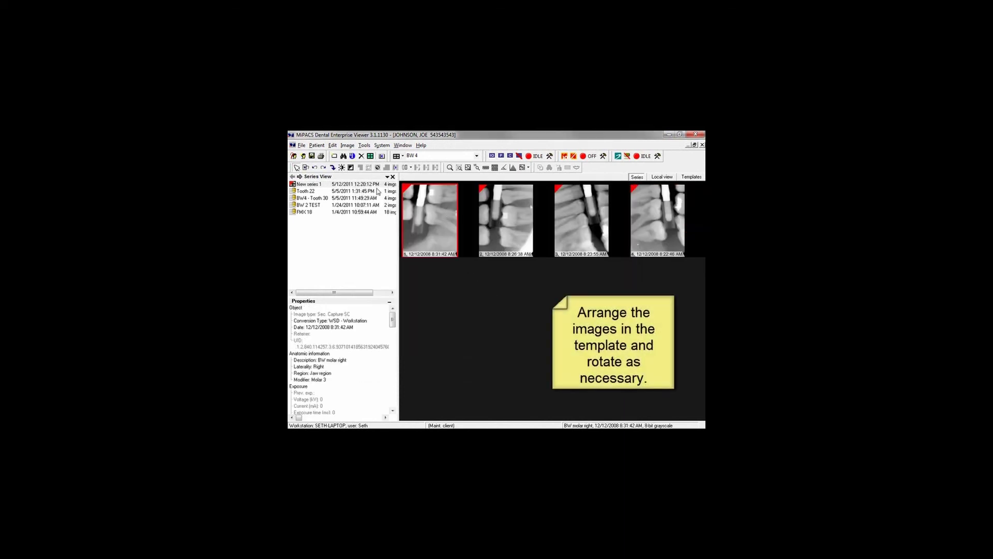
click(332, 167)
click(514, 225)
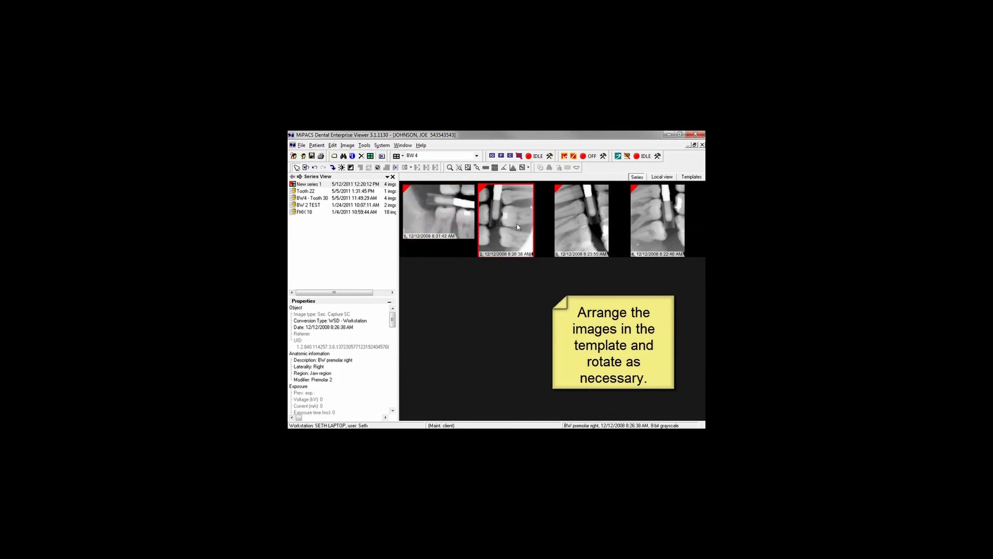
click(333, 167)
click(576, 212)
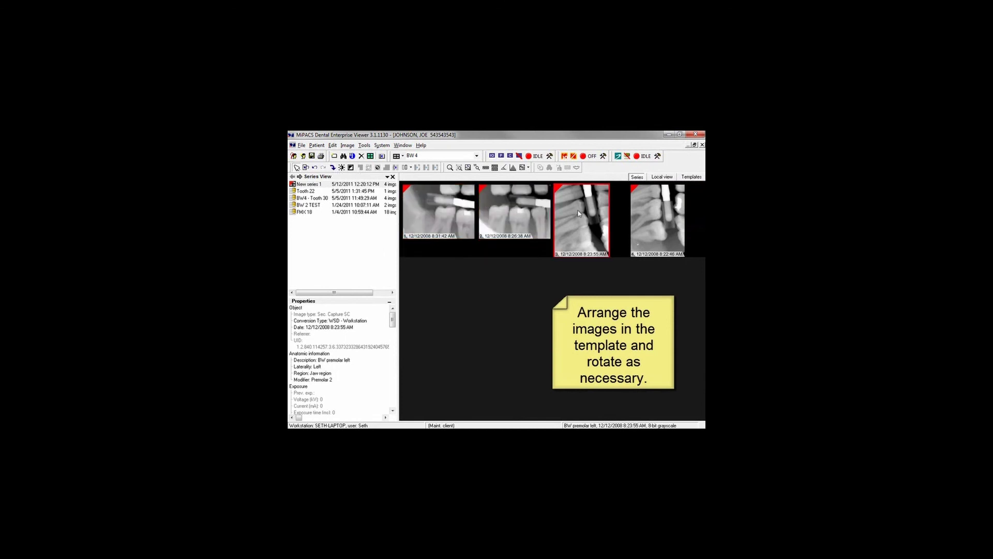
click(333, 167)
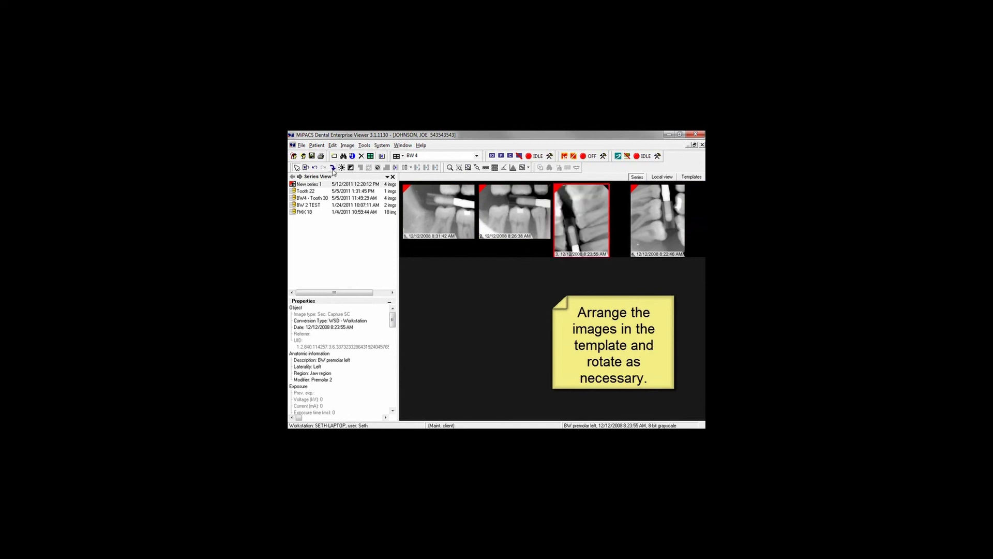
click(646, 214)
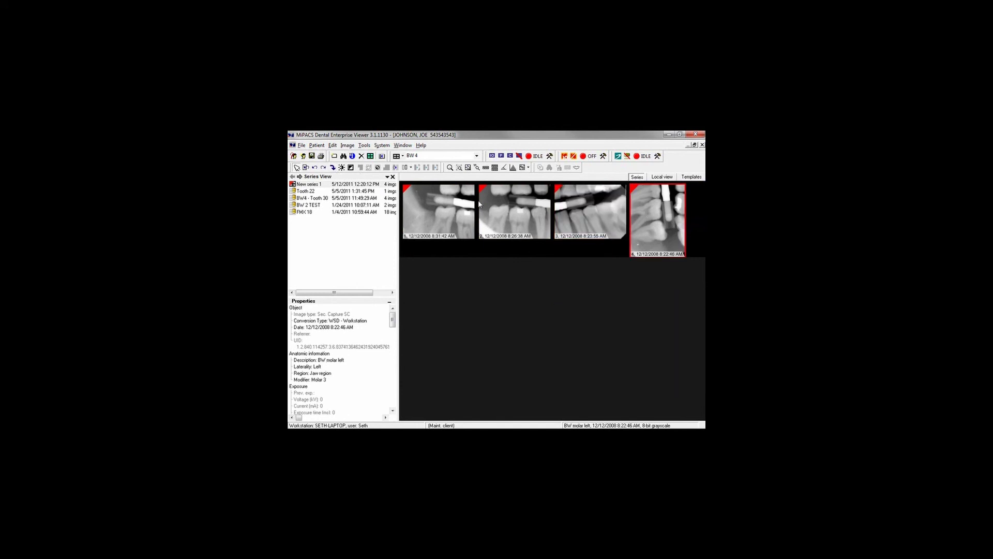
click(333, 168)
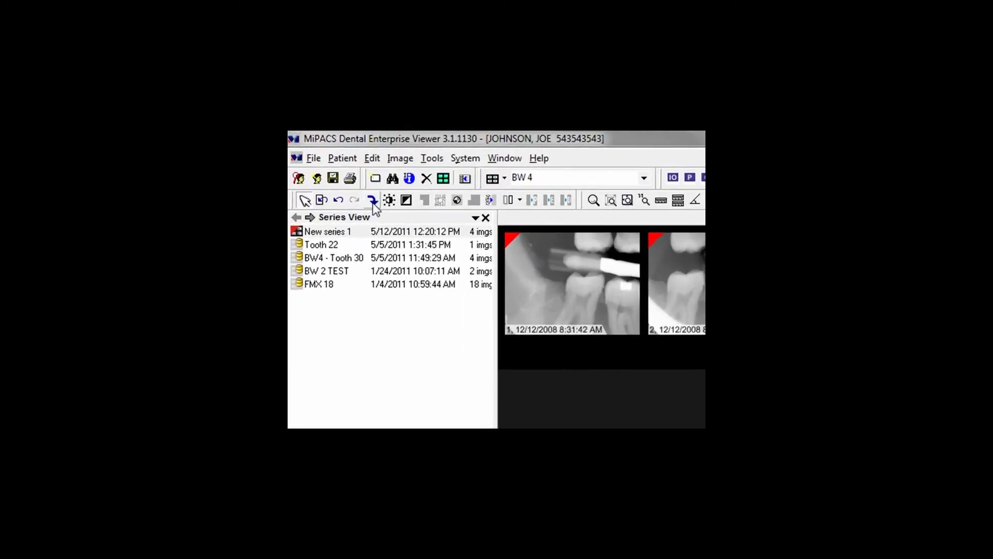
Save the series with the description 'Original Date 5/12/2009', keeping all images approved
click(333, 180)
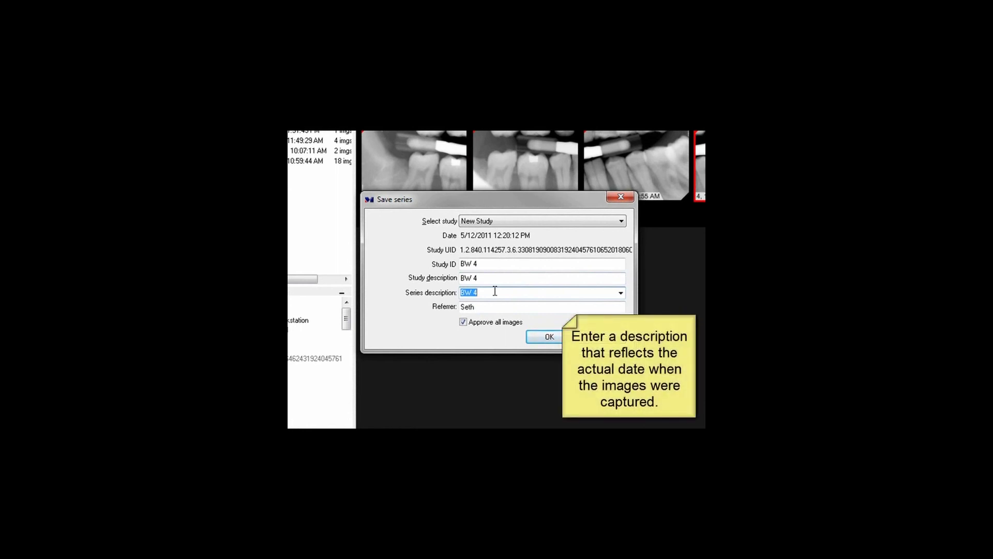
key(BackSpace)
text(Original Date)
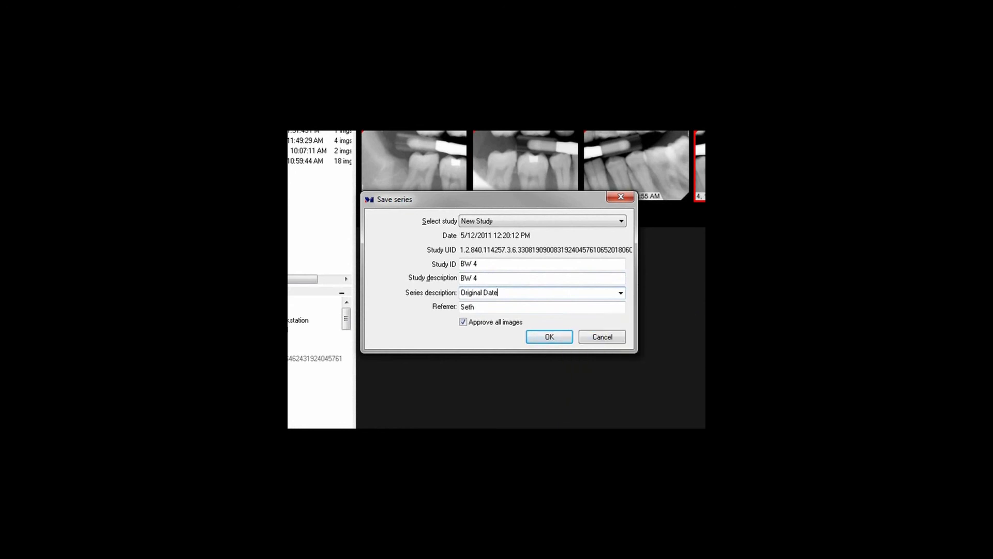
text( 5/12/2009)
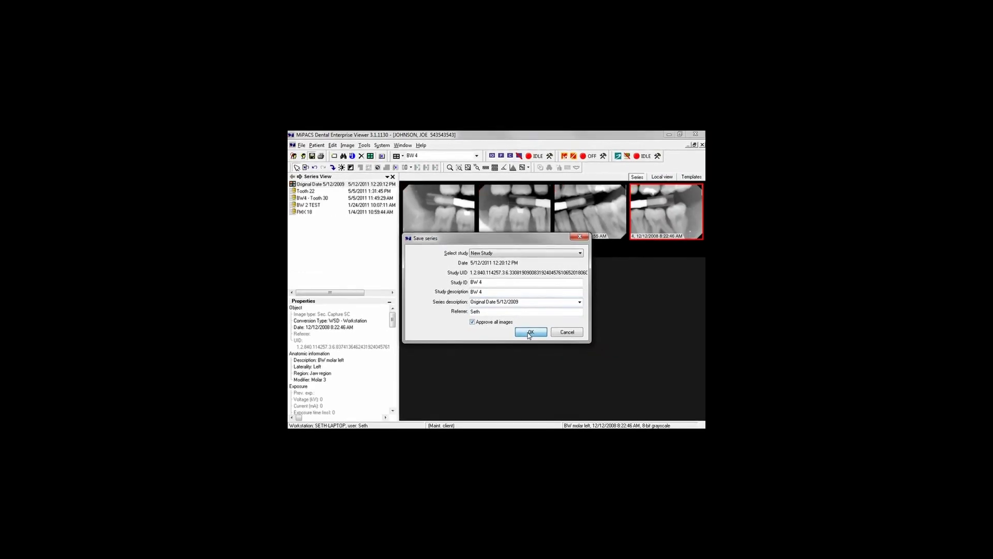
click(530, 333)
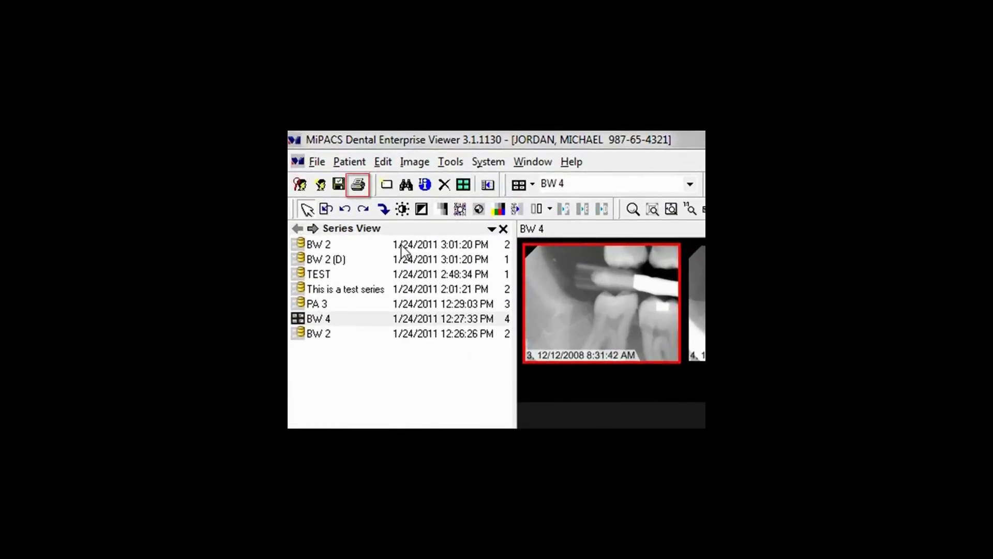
Print all images of the current series in its series layout, excluding other local patient images
click(358, 185)
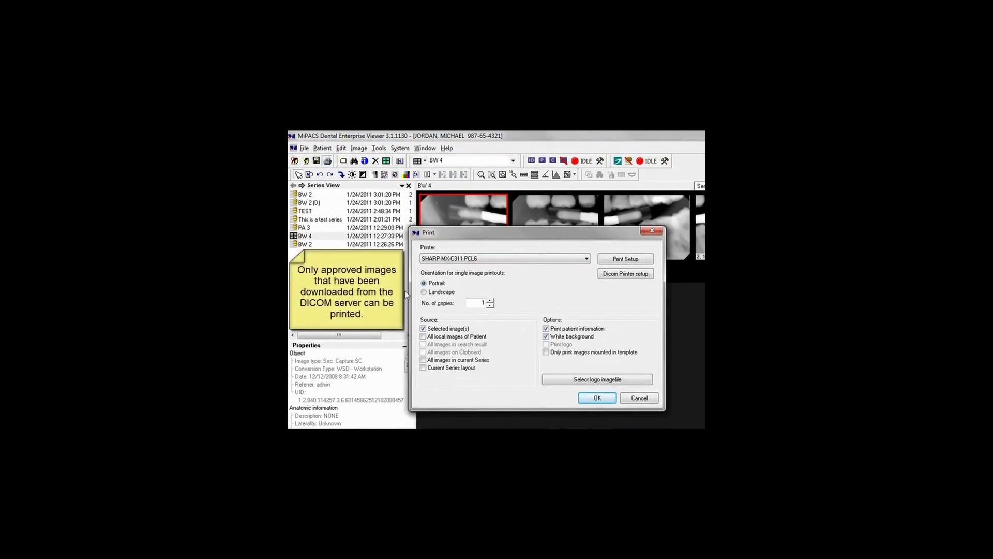
click(423, 336)
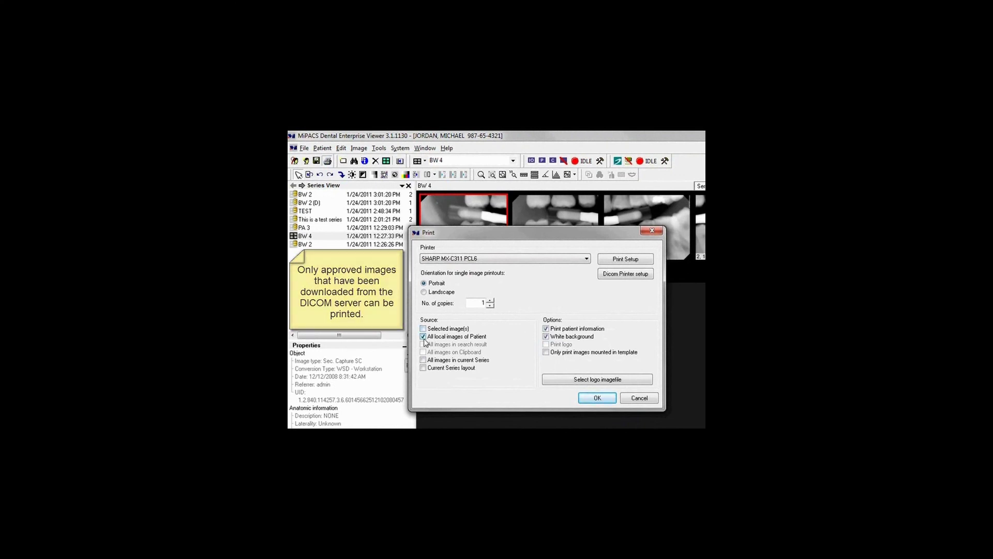
click(423, 337)
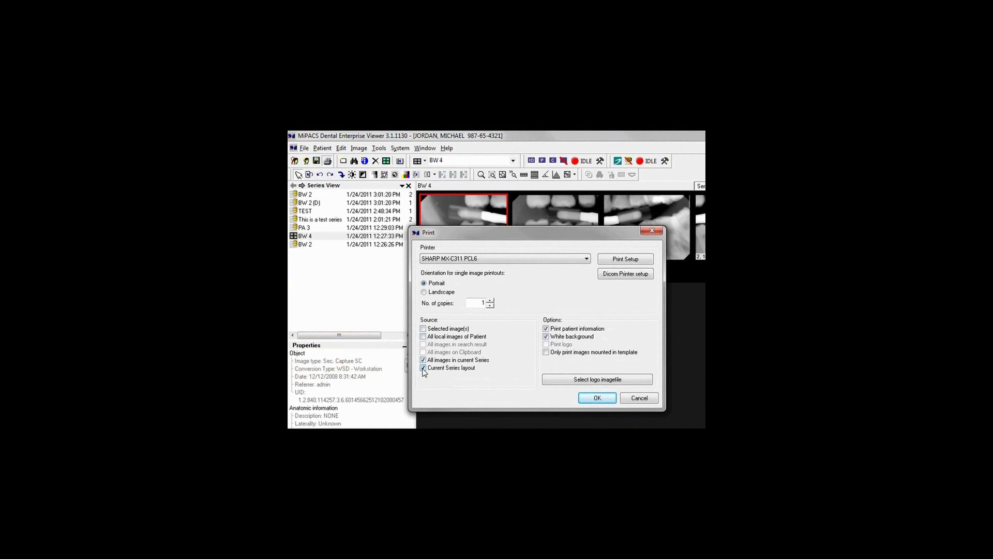
click(596, 398)
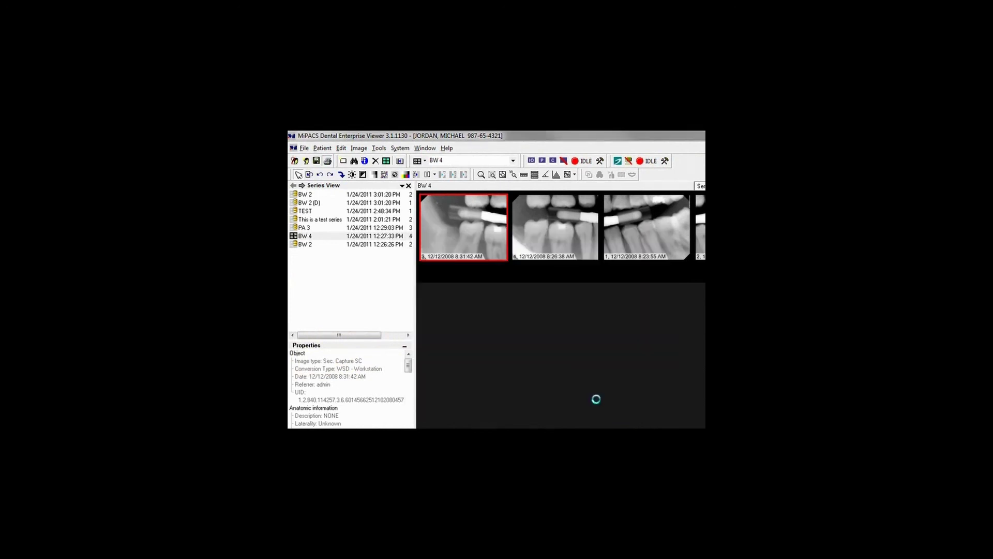